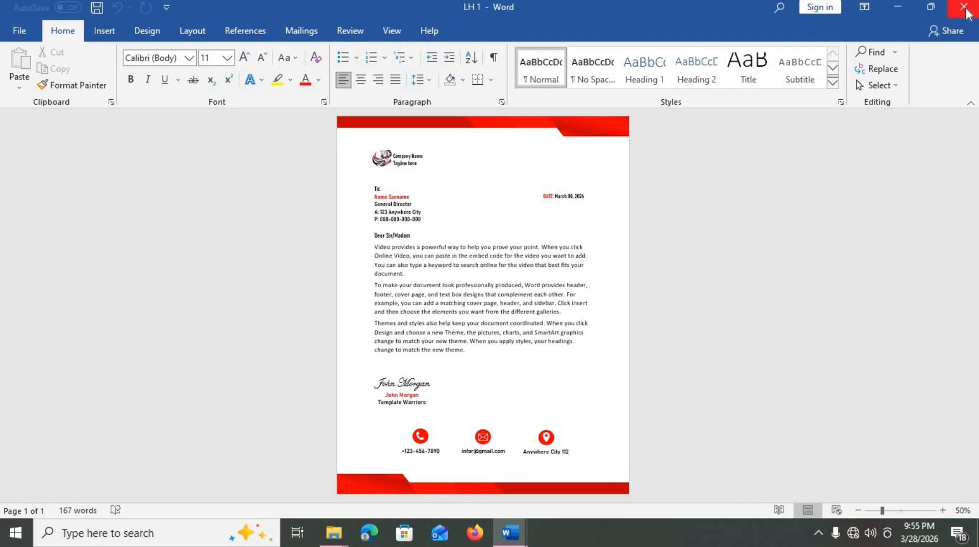
- Close the finished LH 1 letterhead sample to reveal the blank Document1
click(963, 7)
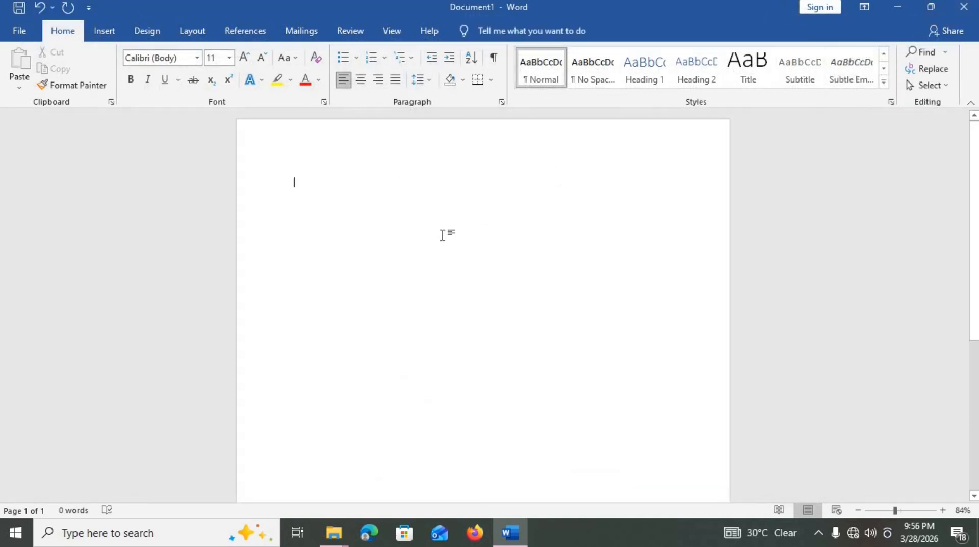
- Draw a parallelogram near the top of the page and remove its outline
click(100, 31)
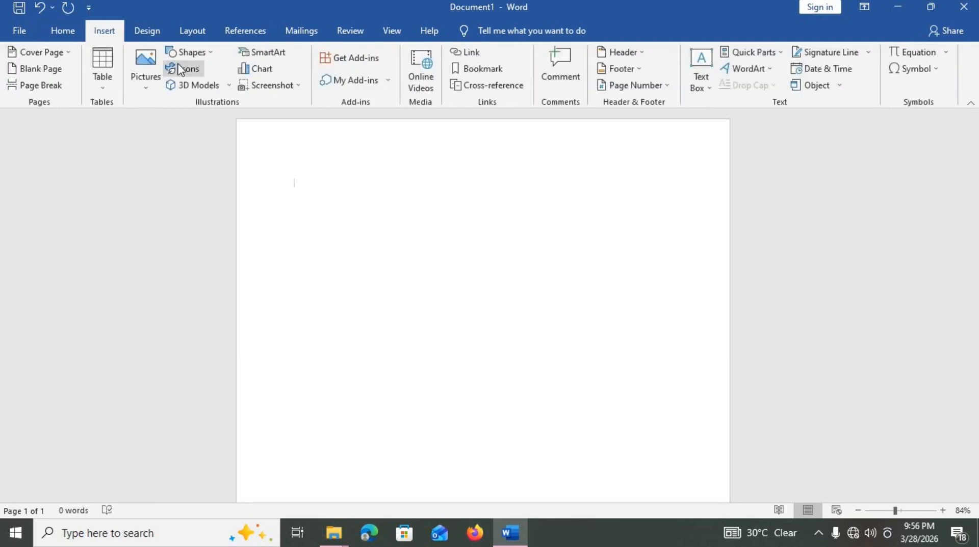
click(188, 53)
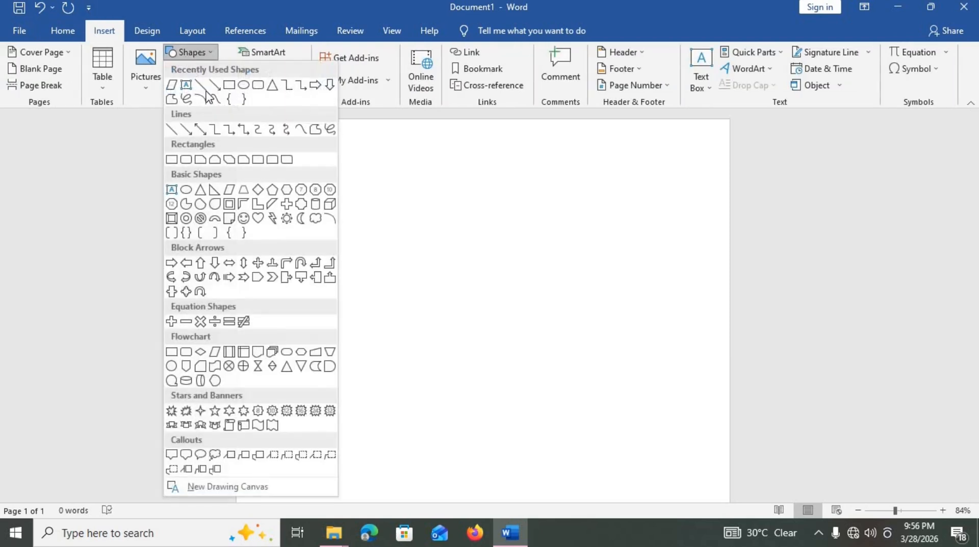
click(228, 191)
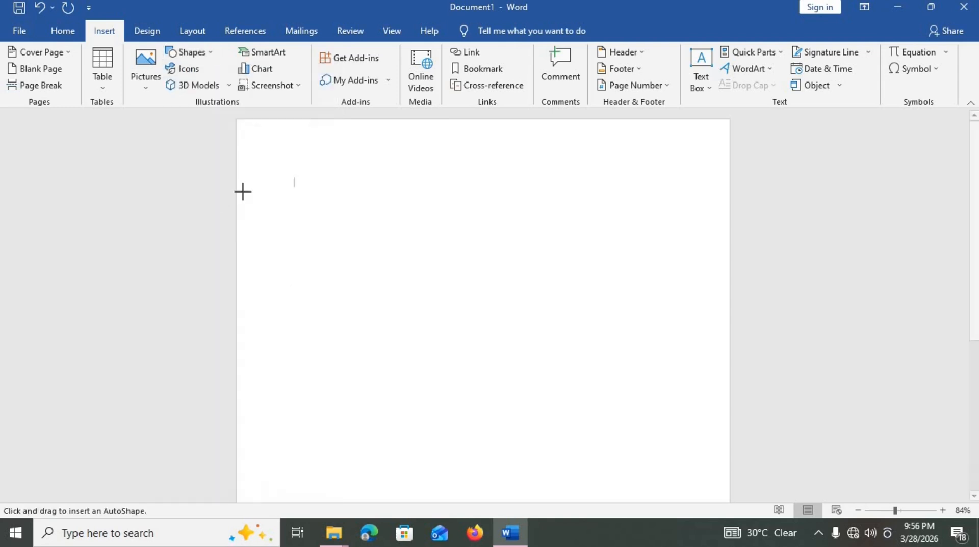
mouse_move(384, 196)
mouse_down()
mouse_move(504, 285)
mouse_move(544, 284)
mouse_move(549, 274)
mouse_up()
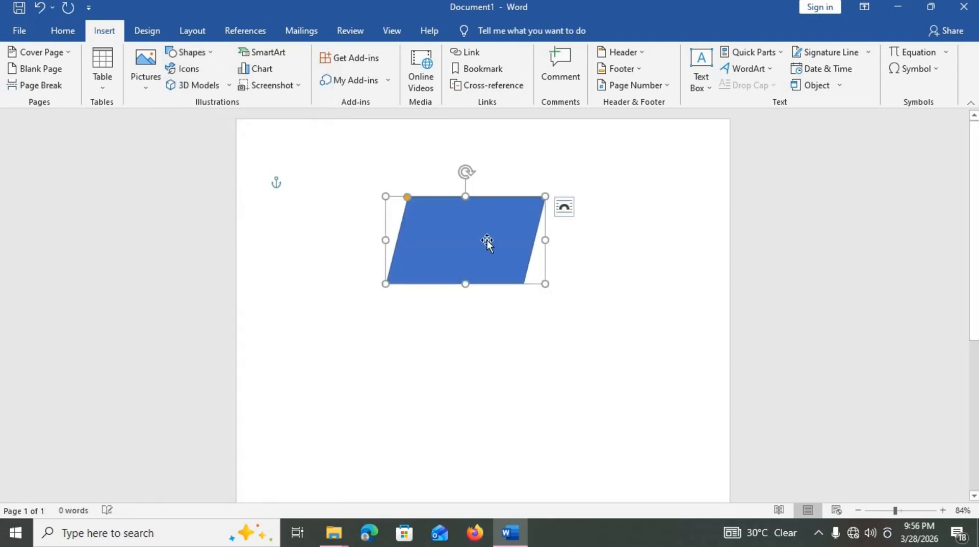
click(342, 69)
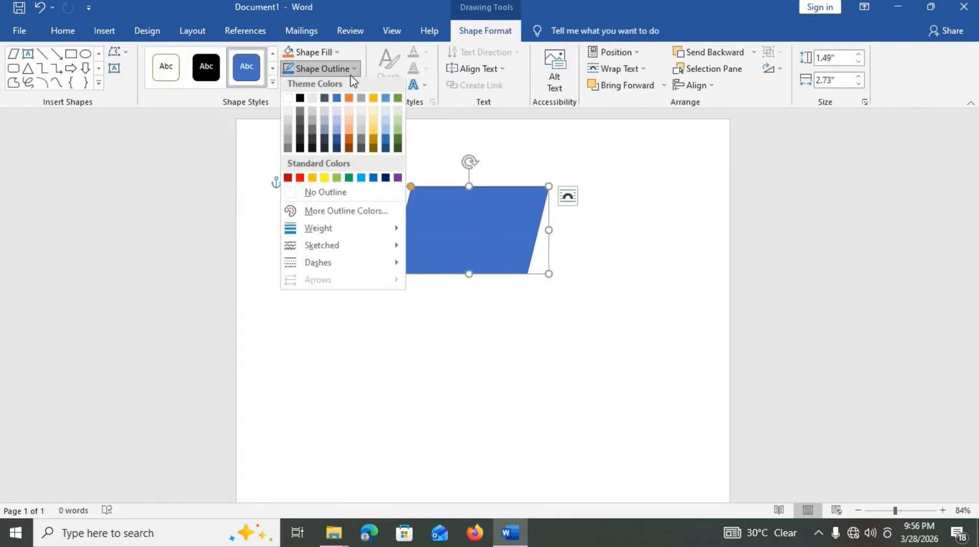
click(327, 196)
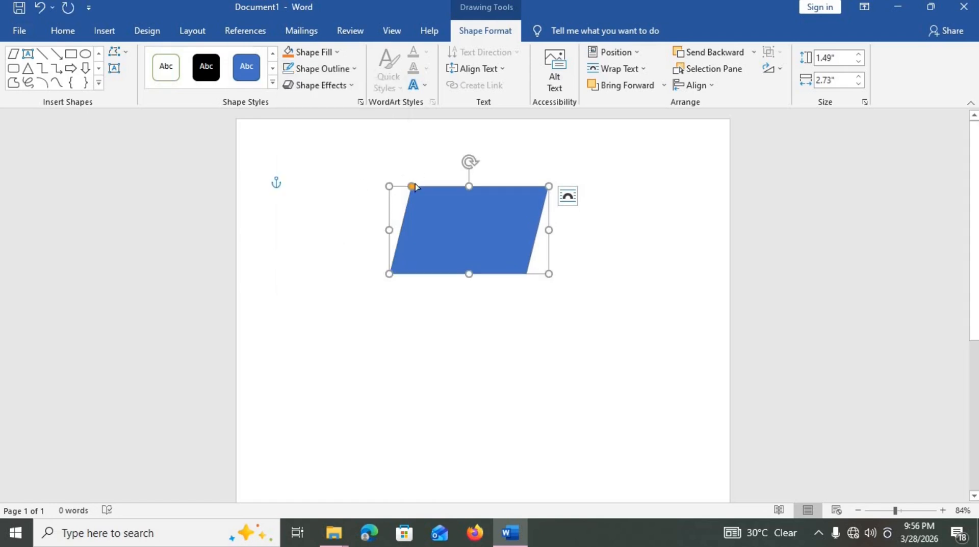
- Flip the parallelogram, move it to the top-right corner and shorten it
drag(468, 187, 469, 336)
drag(499, 289, 693, 145)
drag(689, 182, 686, 163)
- Give the 0.77" band a 90° linear gradient fill in Format Shape and slightly adjust its slant
right_click(657, 143)
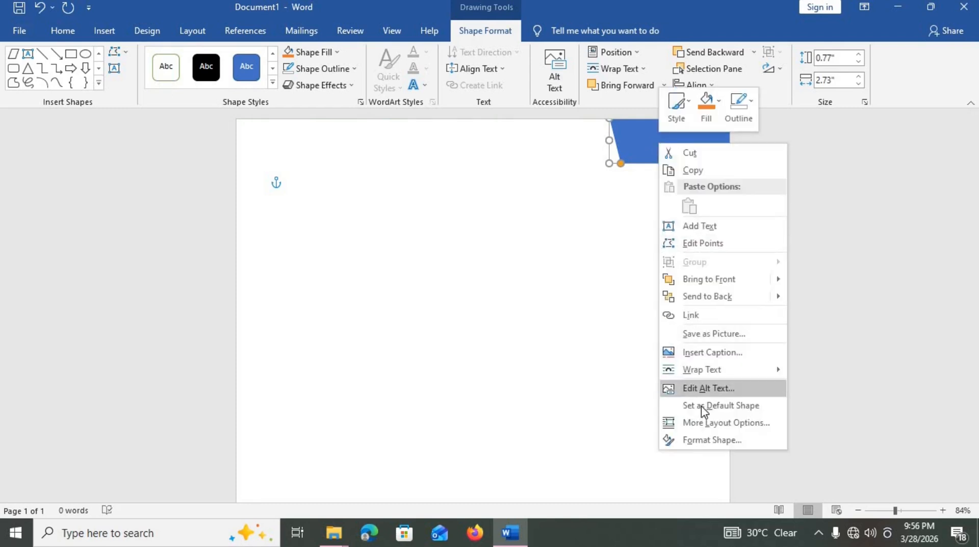
click(696, 439)
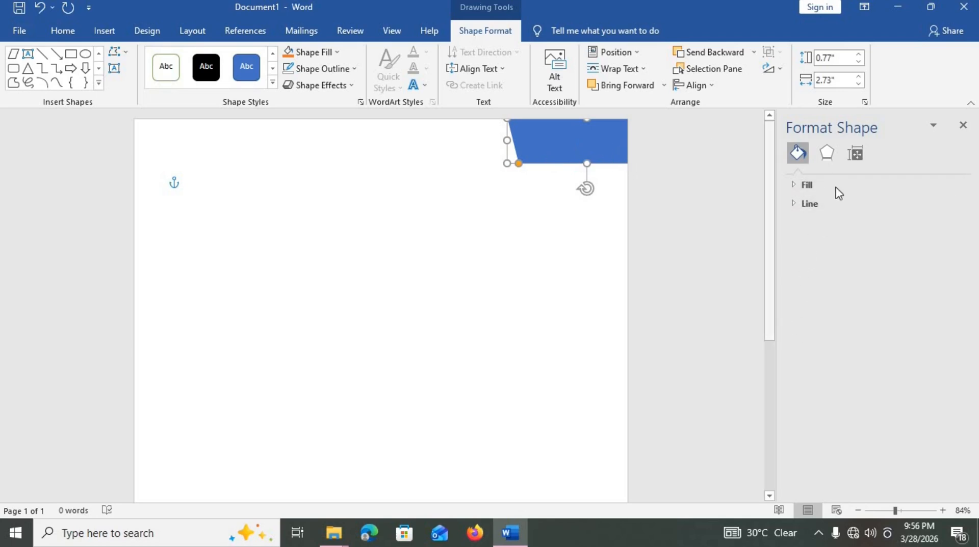
click(816, 186)
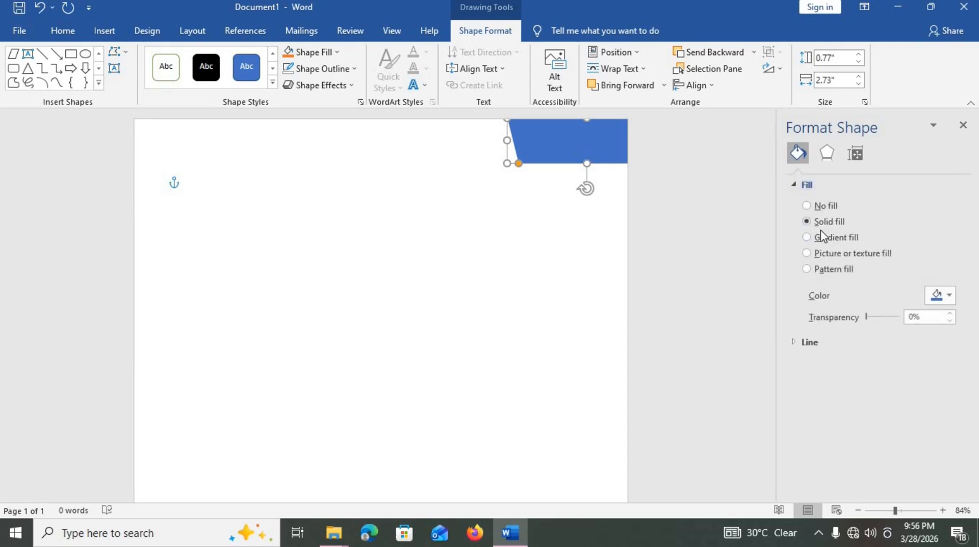
click(808, 237)
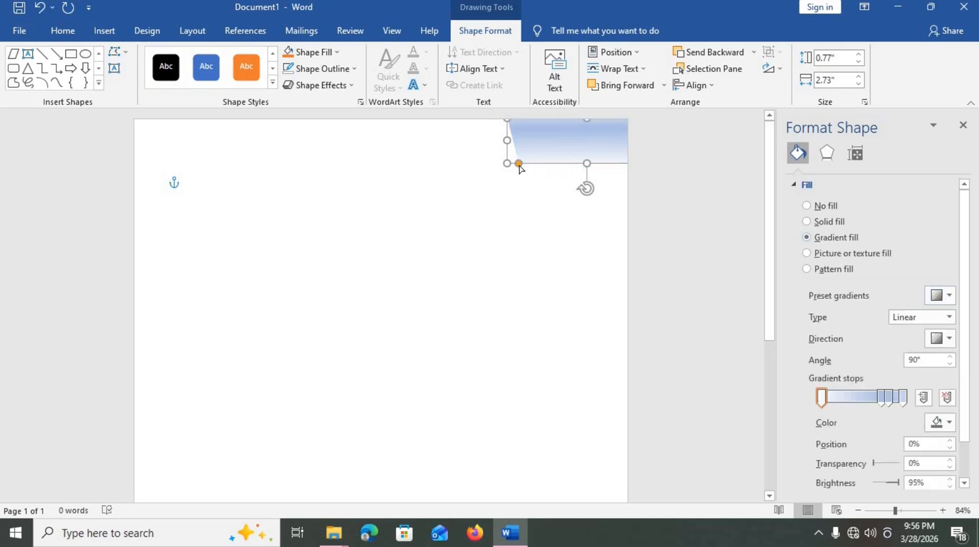
drag(519, 164, 523, 164)
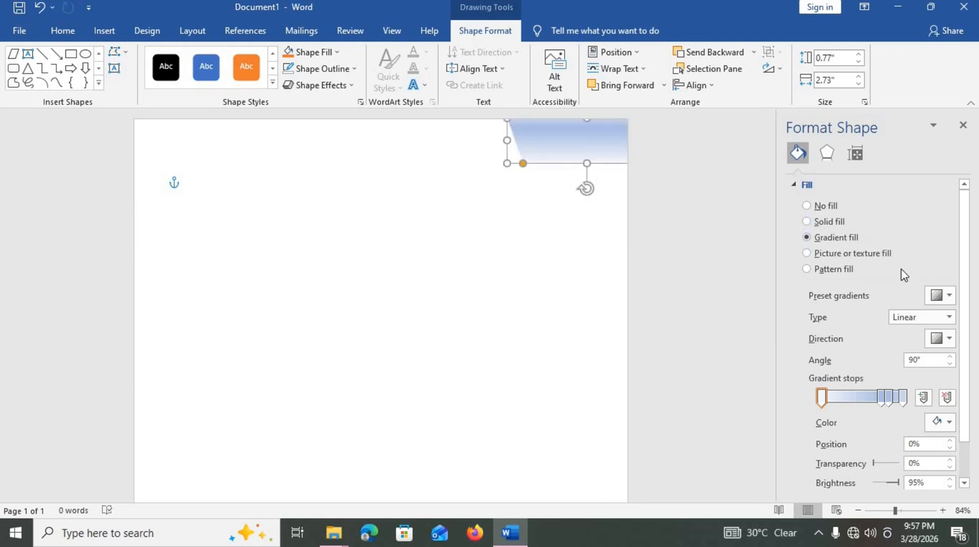
- Apply the orange preset gradient and recolour the first three stops dark red and red
click(937, 297)
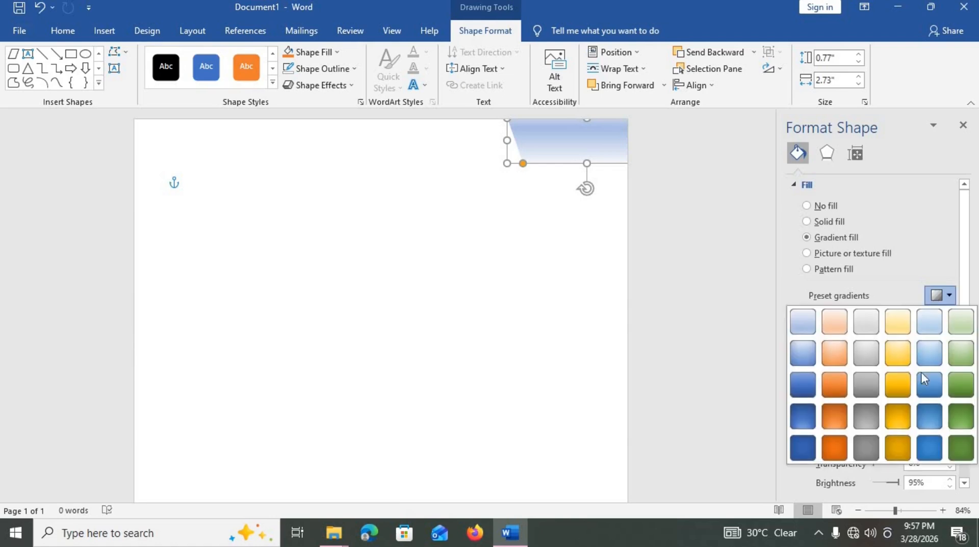
click(836, 449)
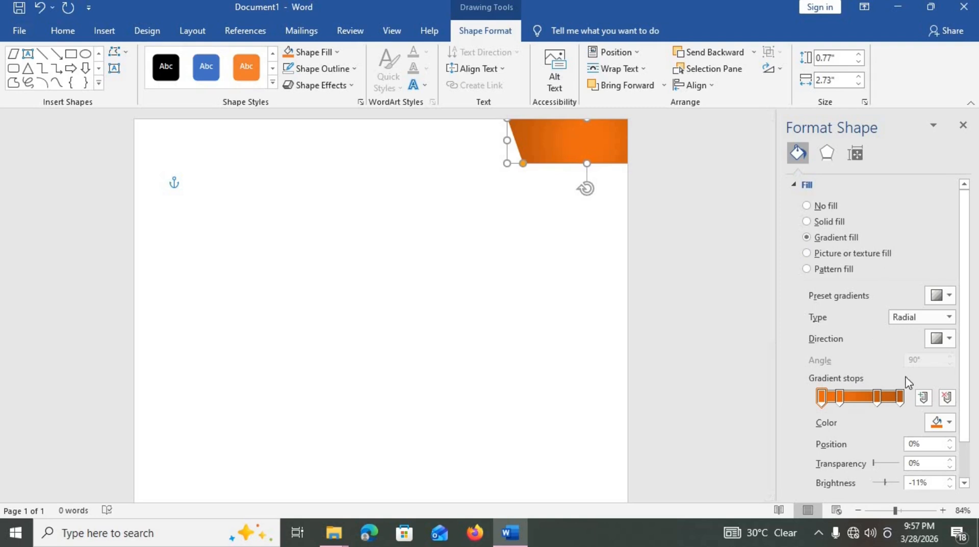
click(939, 423)
click(860, 392)
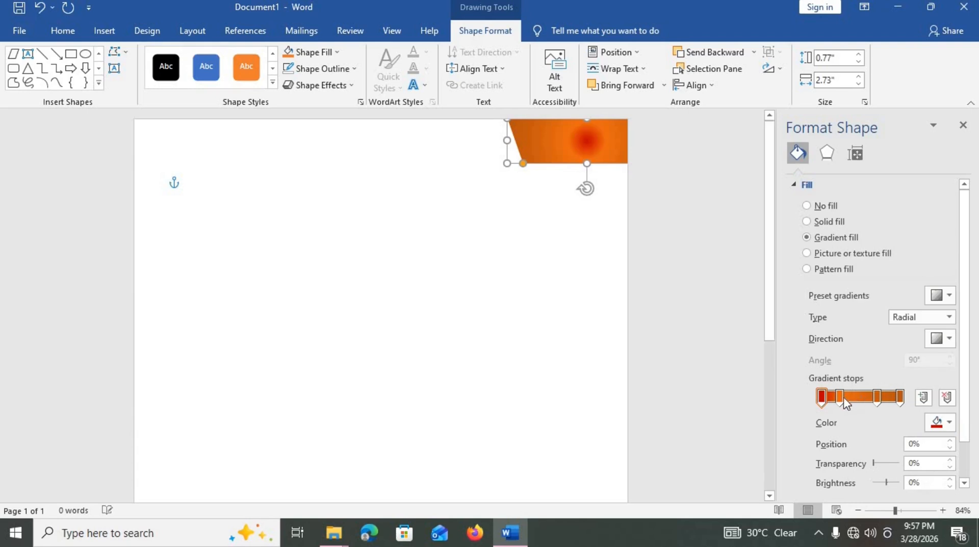
click(840, 396)
click(939, 423)
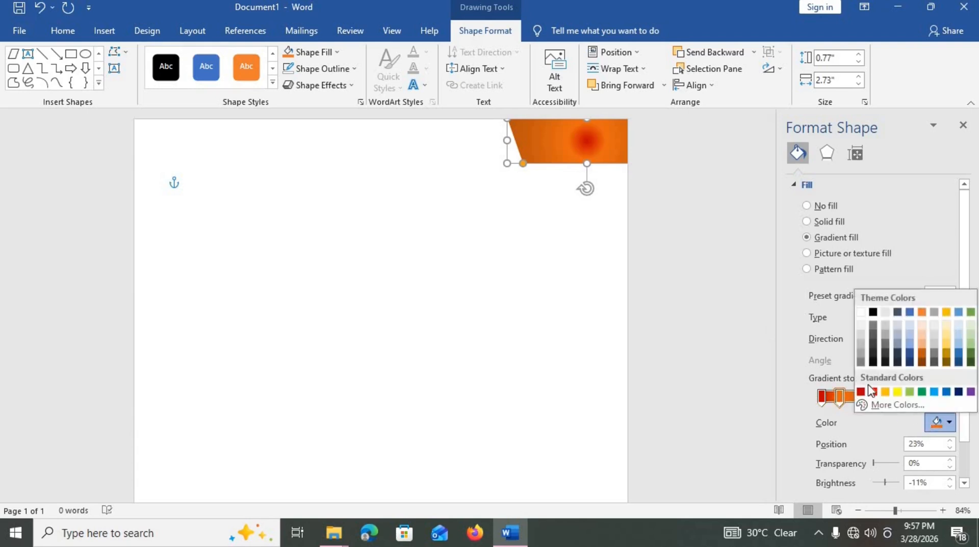
click(871, 393)
click(873, 396)
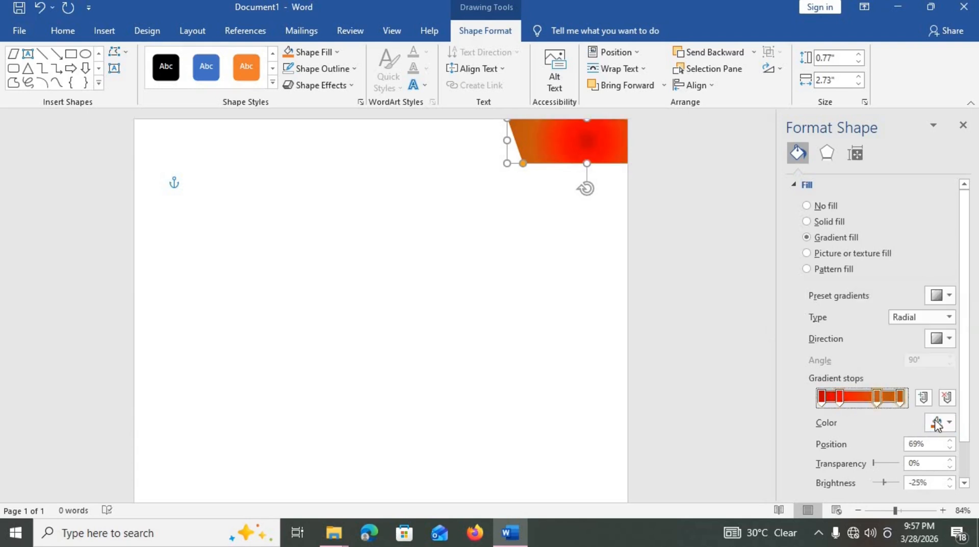
click(939, 422)
click(871, 393)
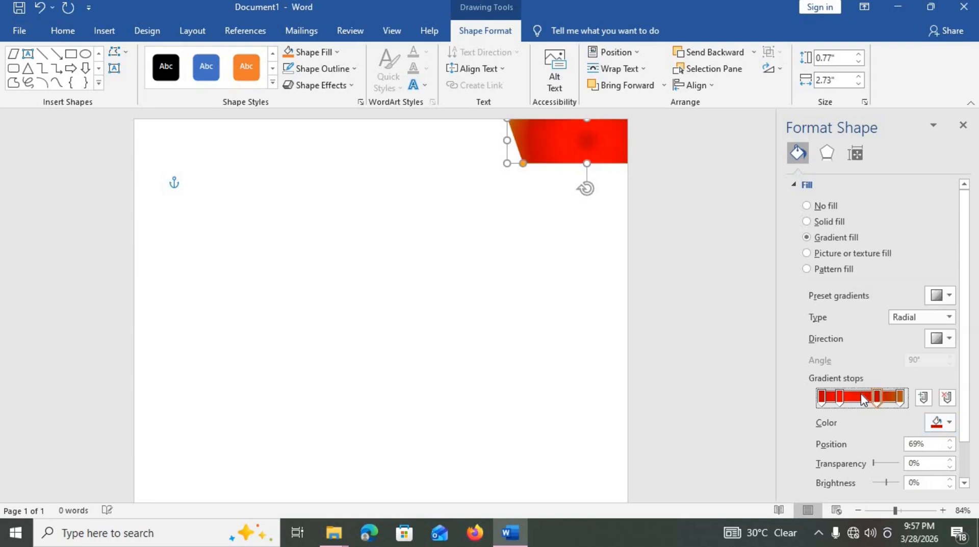
- Recolour the rightmost stop red and reposition the stops to 48%, 72%, 35% and 95%
click(901, 399)
click(877, 398)
drag(879, 406, 861, 406)
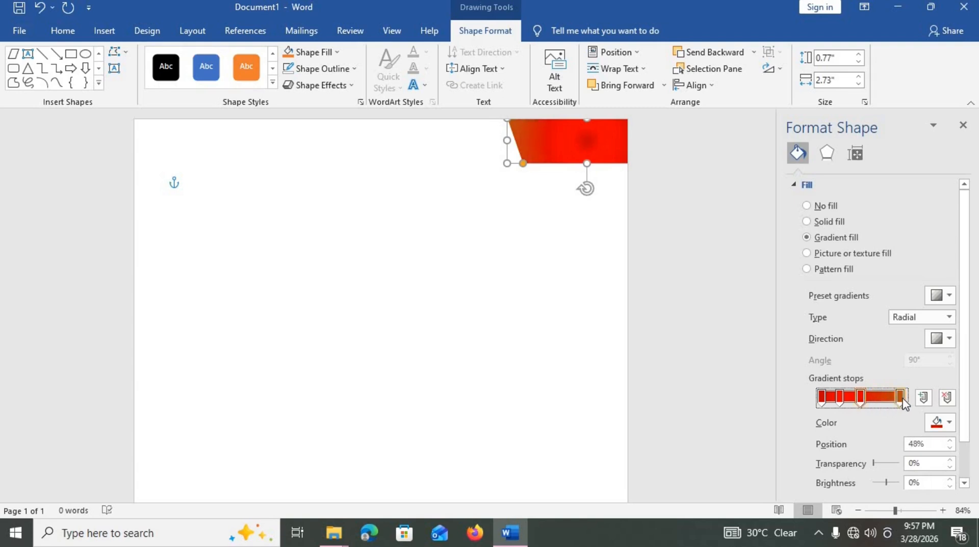
click(900, 397)
click(940, 422)
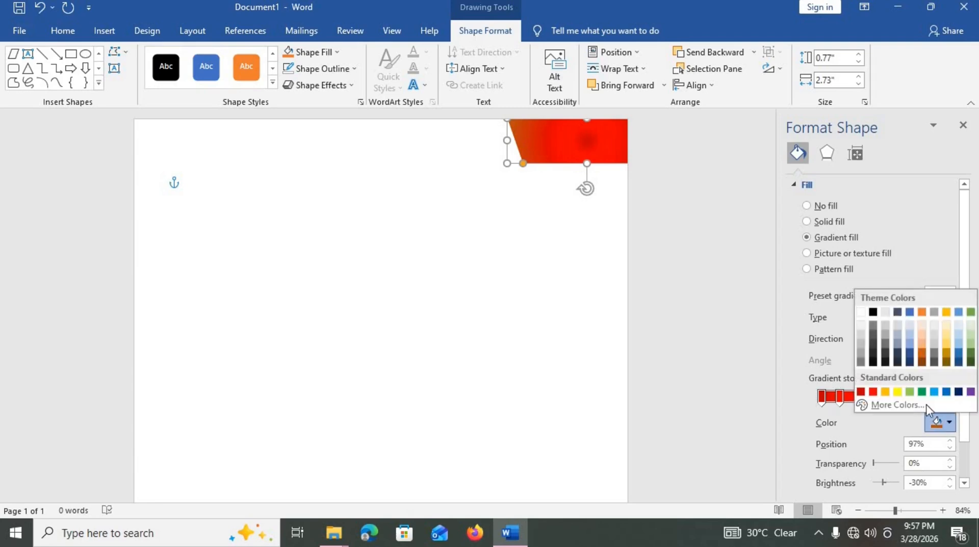
click(873, 391)
click(861, 403)
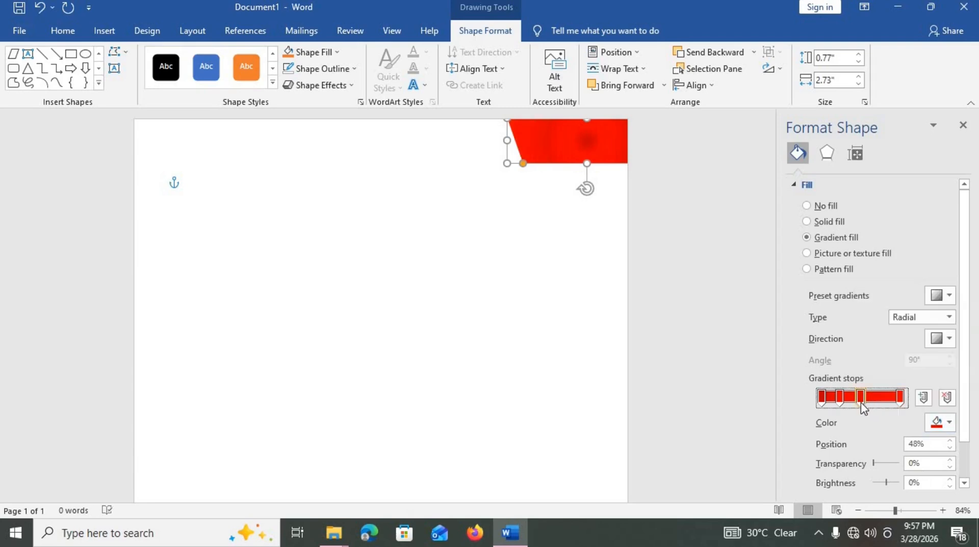
drag(872, 403, 903, 402)
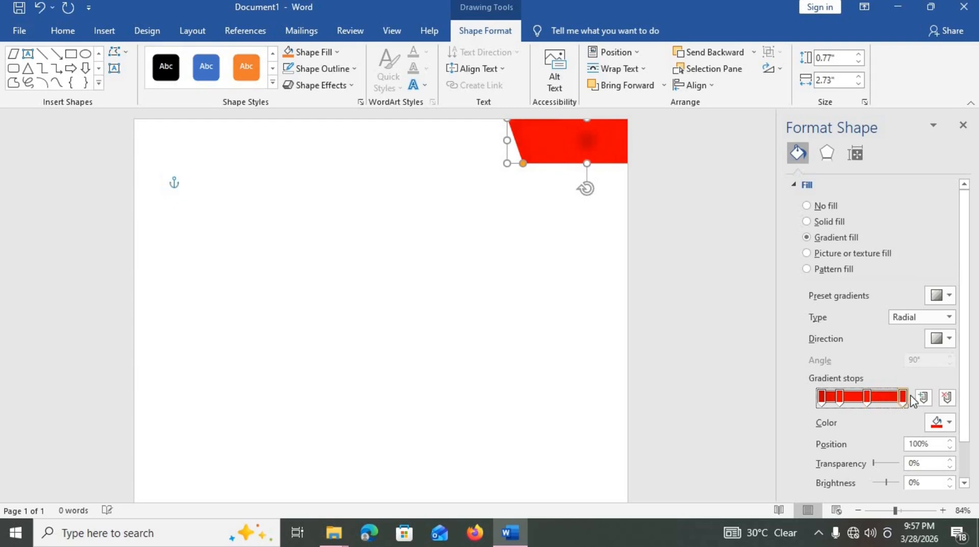
click(840, 400)
drag(840, 400, 806, 407)
mouse_move(868, 402)
mouse_down()
mouse_move(901, 403)
mouse_move(838, 397)
mouse_move(822, 407)
mouse_up()
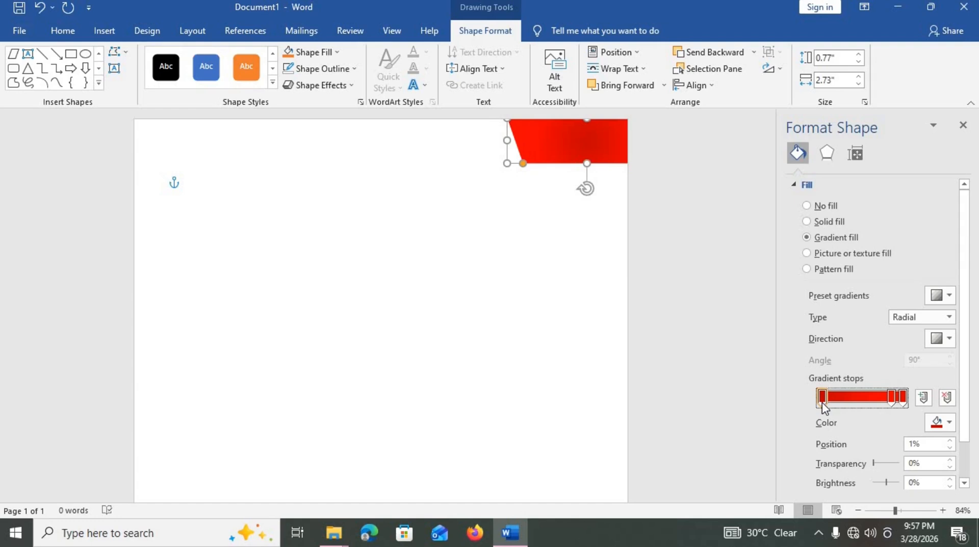
- Change the band's gradient type to Linear at 45°
click(947, 296)
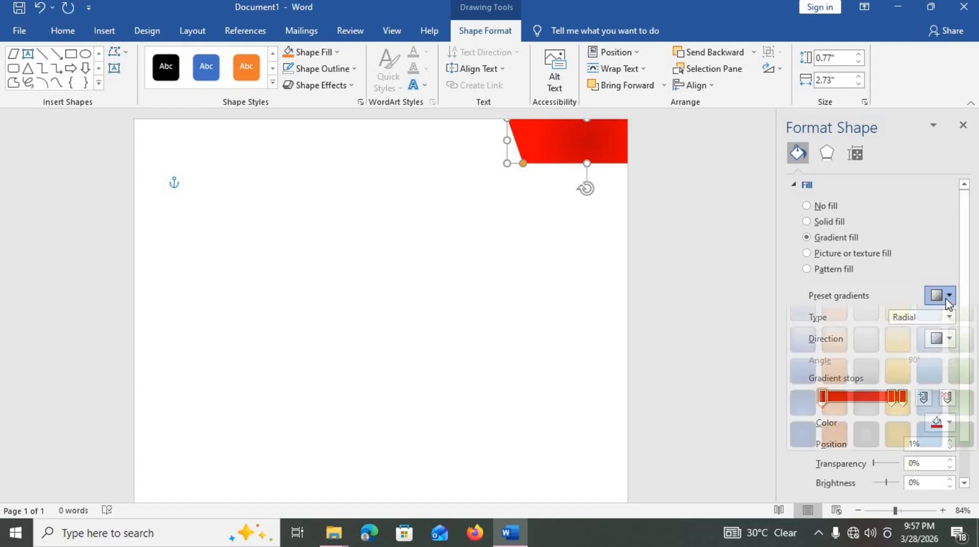
click(932, 293)
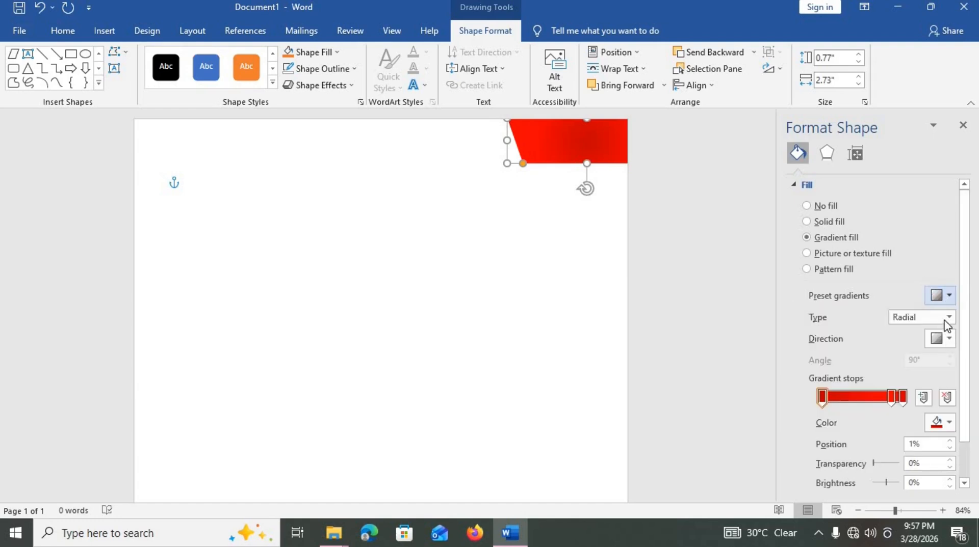
click(948, 318)
click(936, 333)
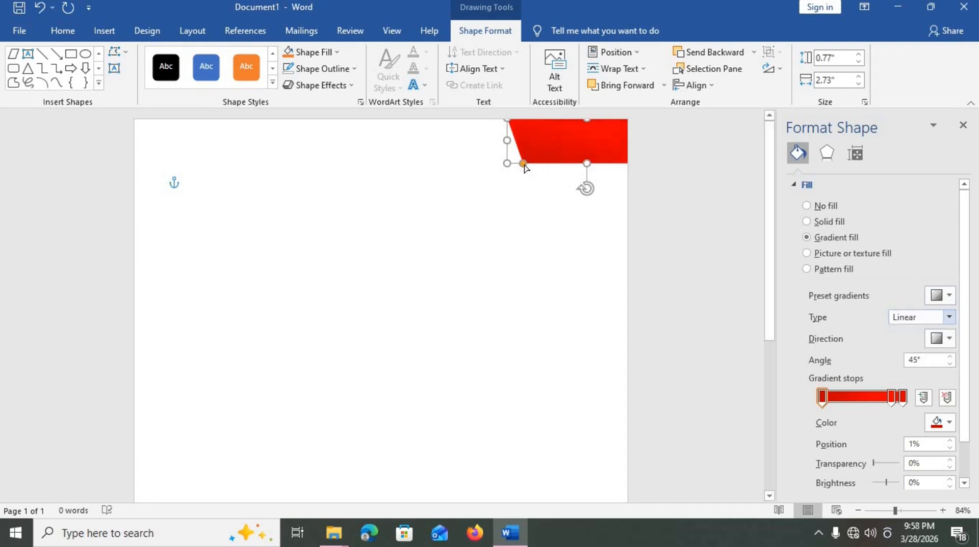
- Copy the red band further left along the top edge and shorten the copy to 0.47"
drag(524, 166, 528, 167)
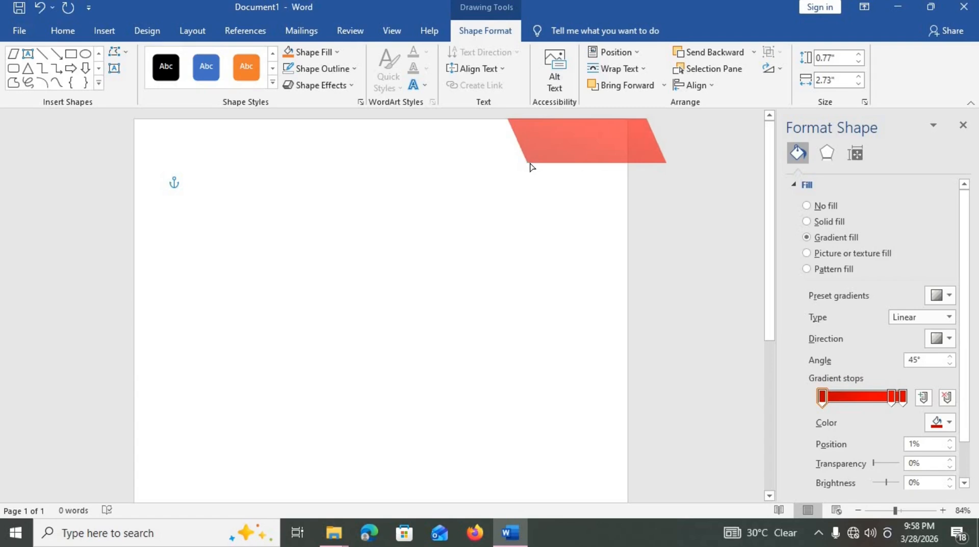
drag(530, 167, 417, 150)
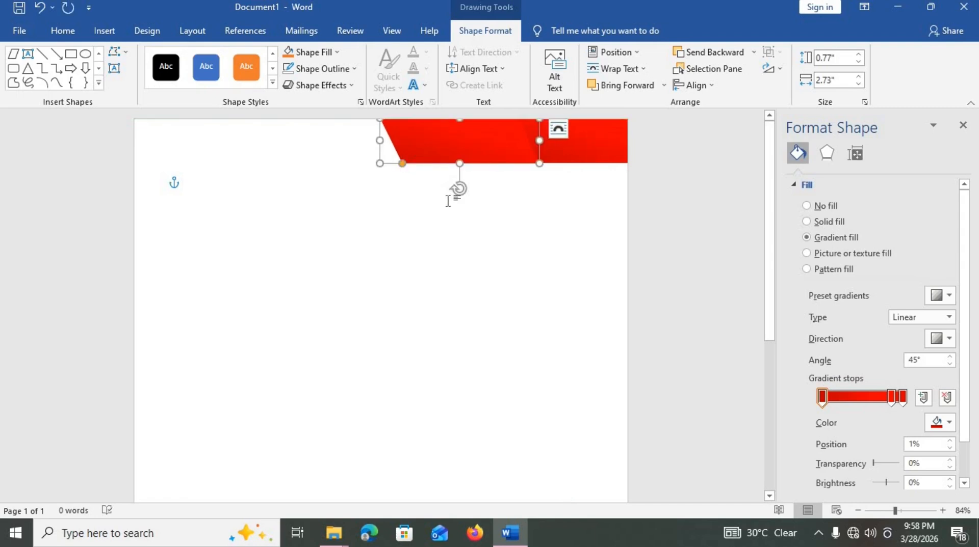
drag(456, 152, 457, 141)
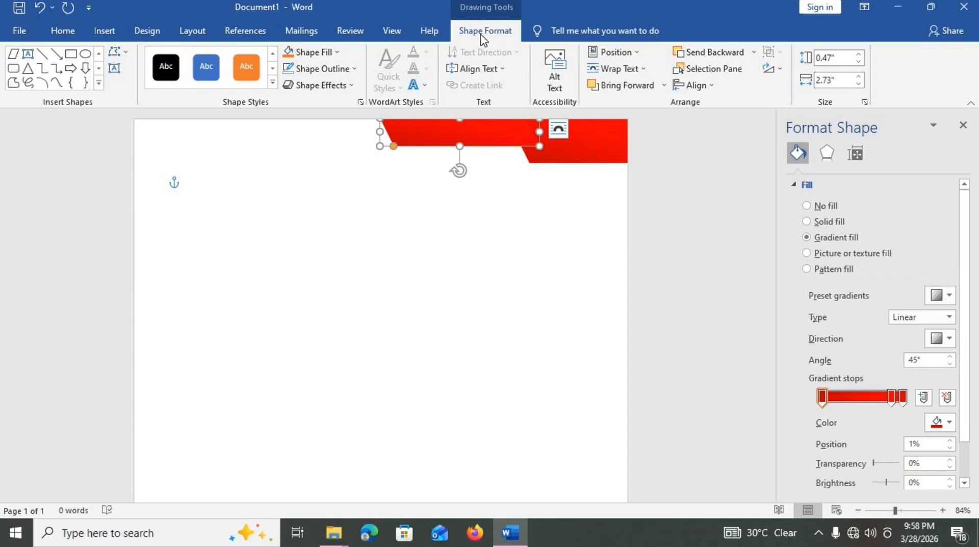
- Send the shorter band one layer back, give it a solid red fill, and nudge it right
click(711, 55)
click(807, 222)
click(952, 298)
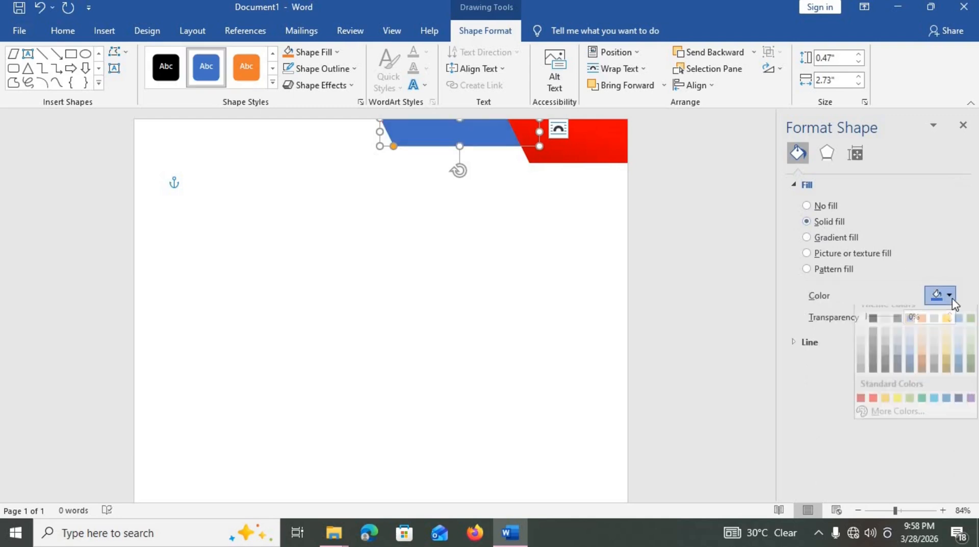
click(870, 408)
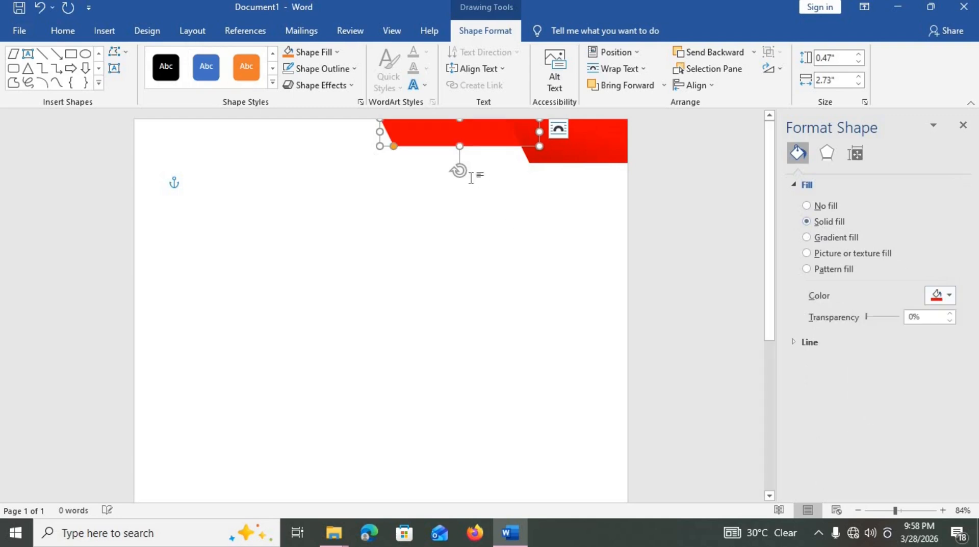
mouse_move(467, 138)
mouse_down()
mouse_move(532, 134)
mouse_move(478, 141)
mouse_up()
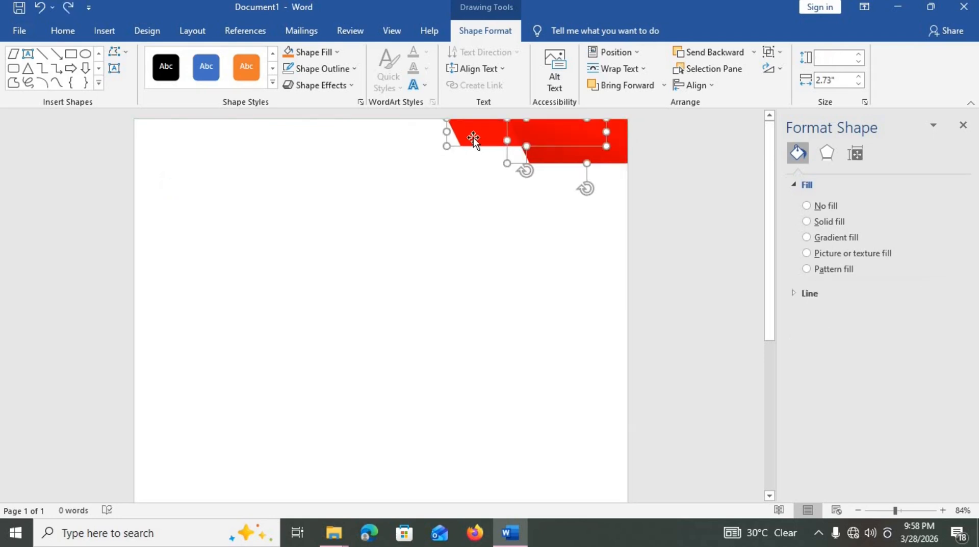
- Reselect the left red parallelogram and slide it left along the top edge
click(485, 194)
click(483, 145)
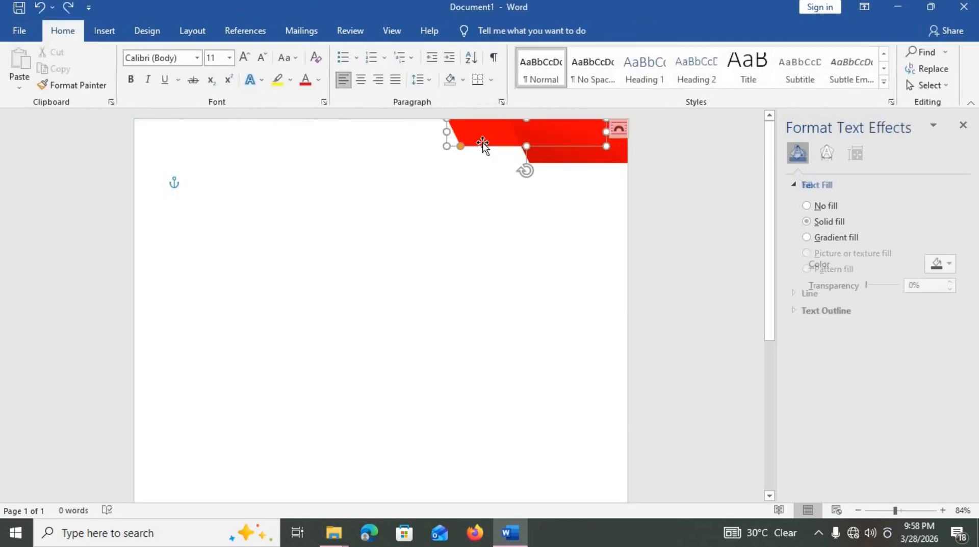
drag(483, 144, 421, 146)
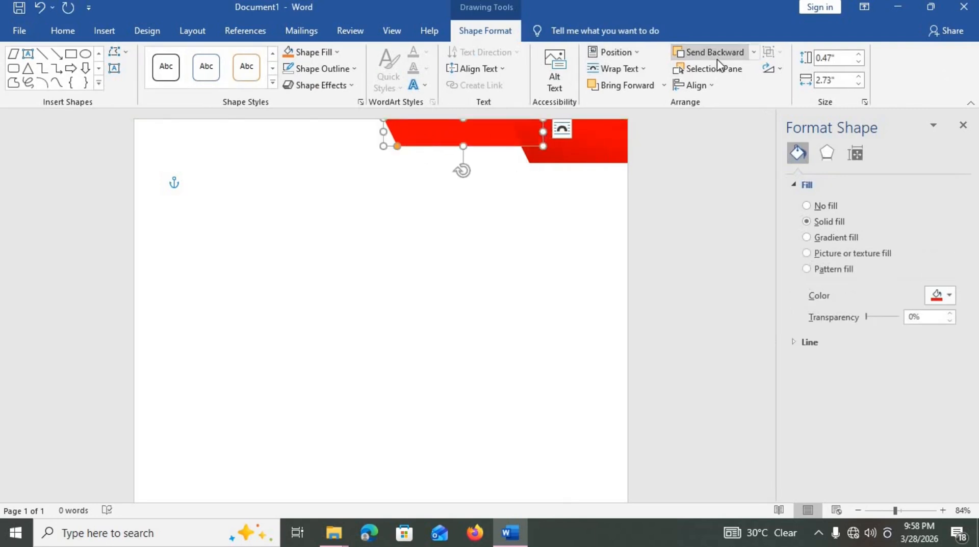
- Move the left band over and stretch it to 5.56" wide
click(813, 239)
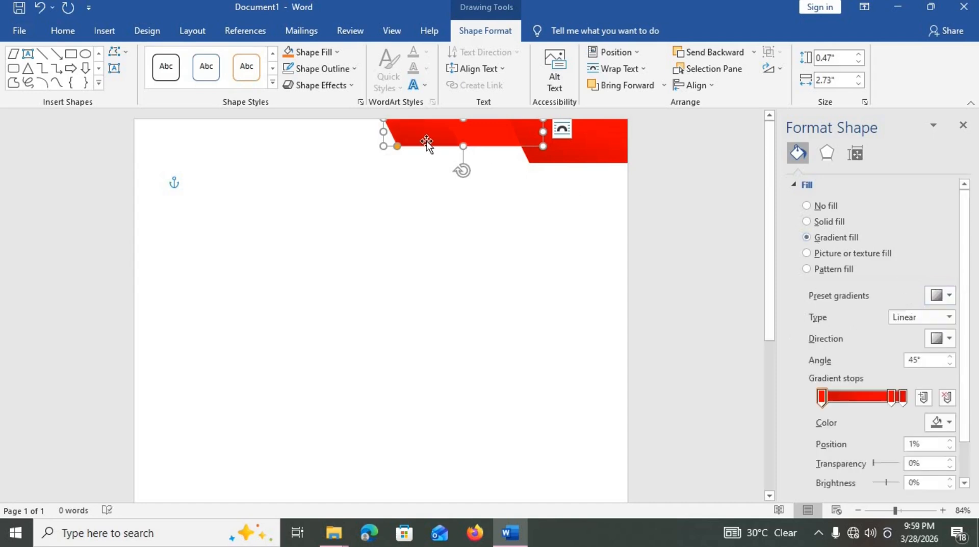
drag(427, 141, 136, 130)
drag(252, 129, 410, 130)
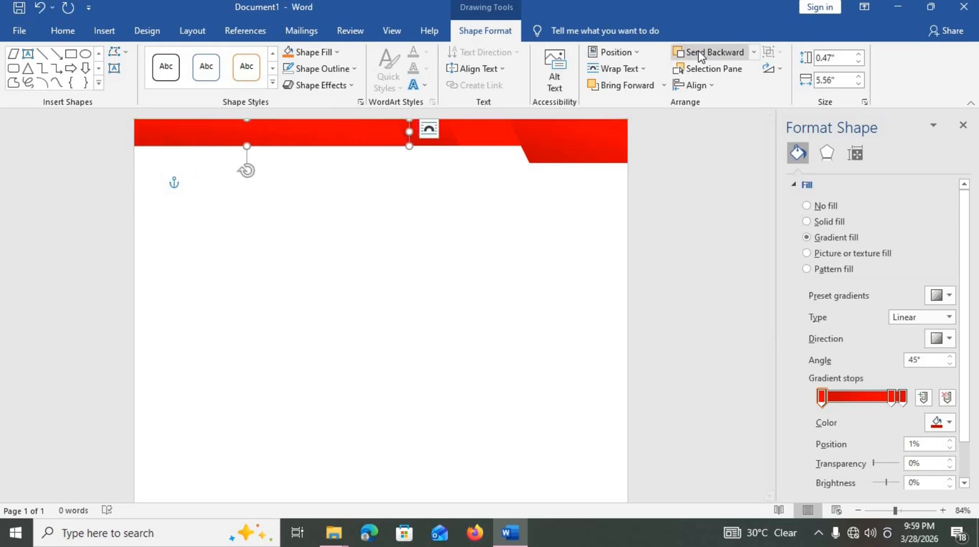
- Send the stretched band backward and give it a solid dark red fill
click(700, 54)
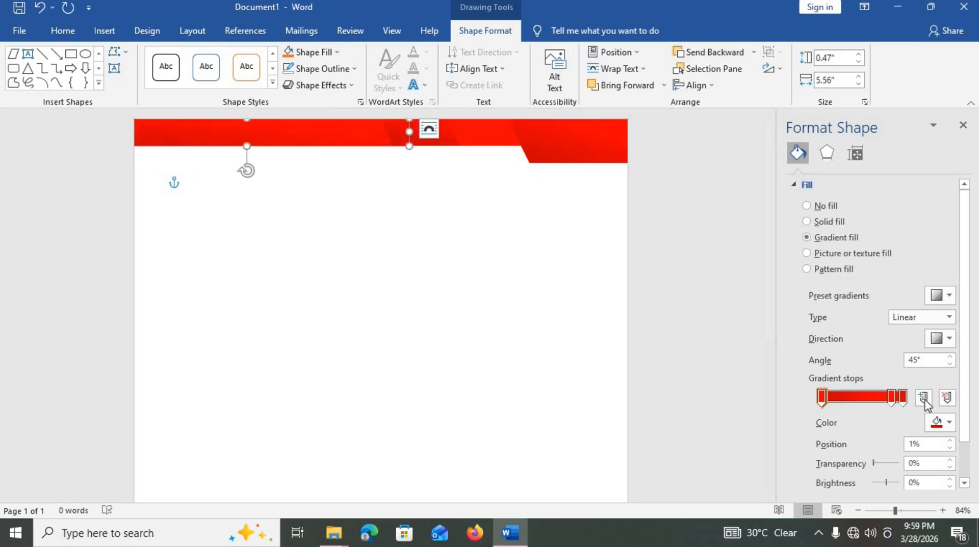
click(827, 225)
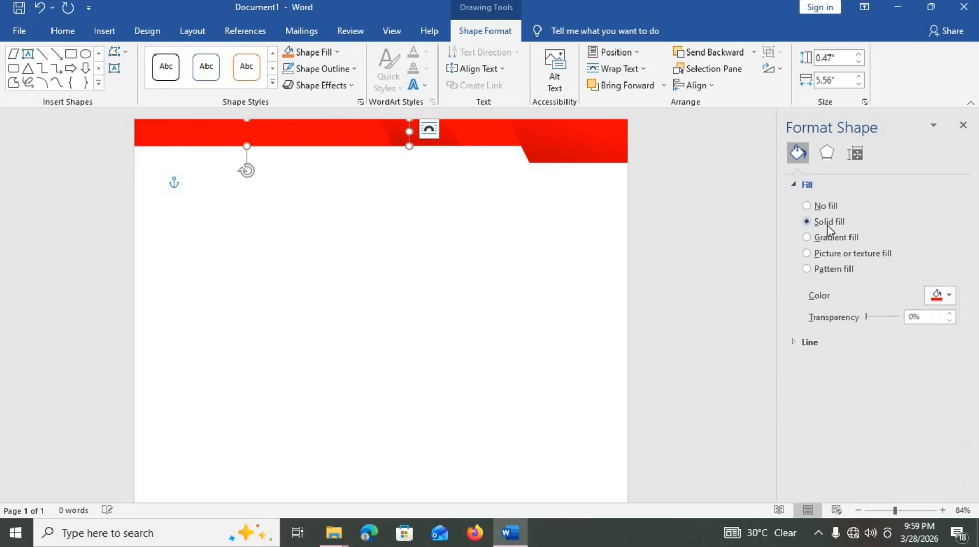
click(949, 300)
click(860, 409)
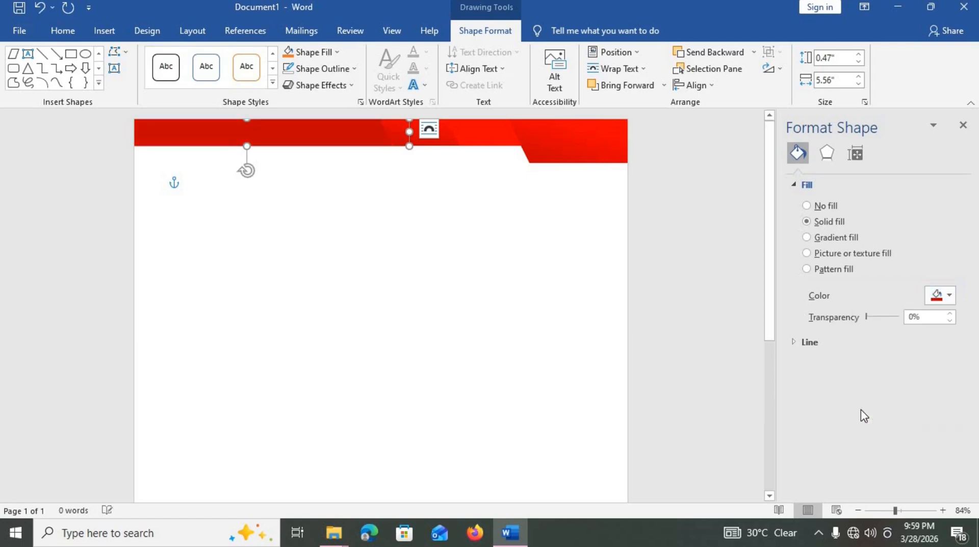
click(548, 341)
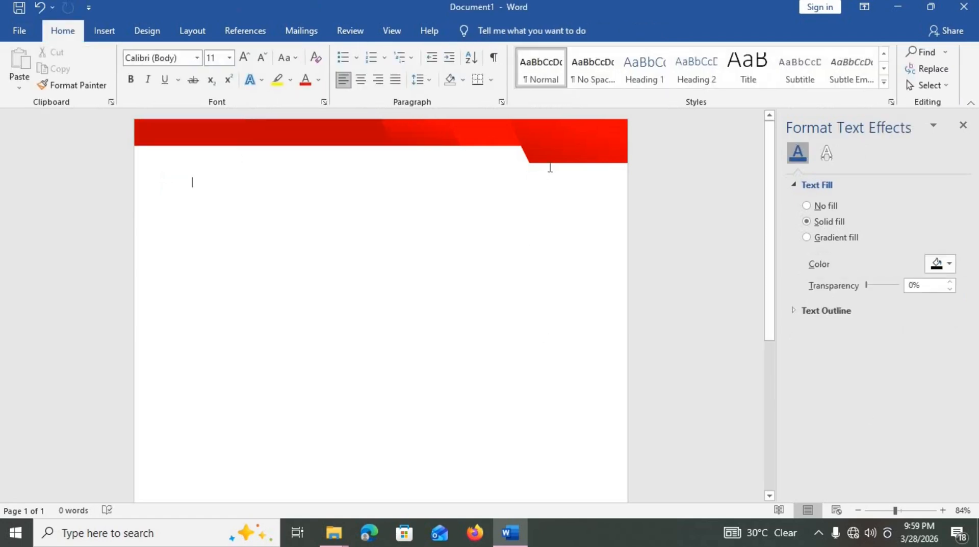
- Copy a red parallelogram down to the page's bottom-left corner and align it along the bottom
drag(553, 159, 360, 401)
scroll(360, 400, down, 5)
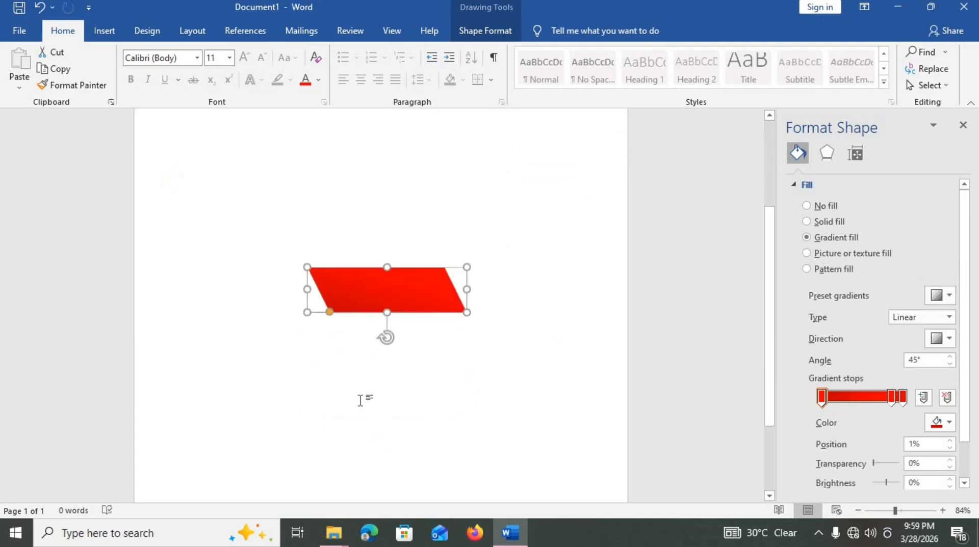
drag(358, 161, 270, 362)
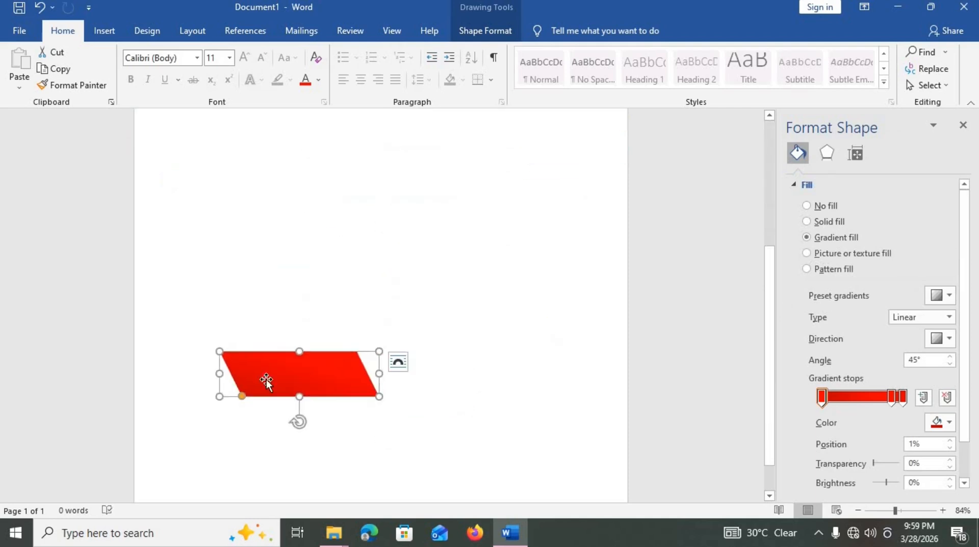
scroll(270, 382, down, 1)
drag(235, 395, 139, 484)
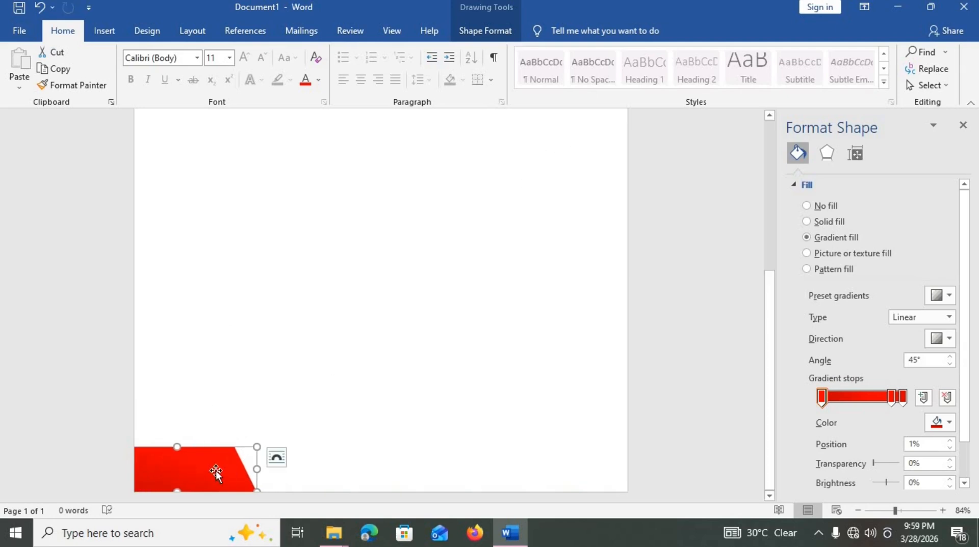
drag(215, 472, 208, 472)
drag(208, 471, 222, 474)
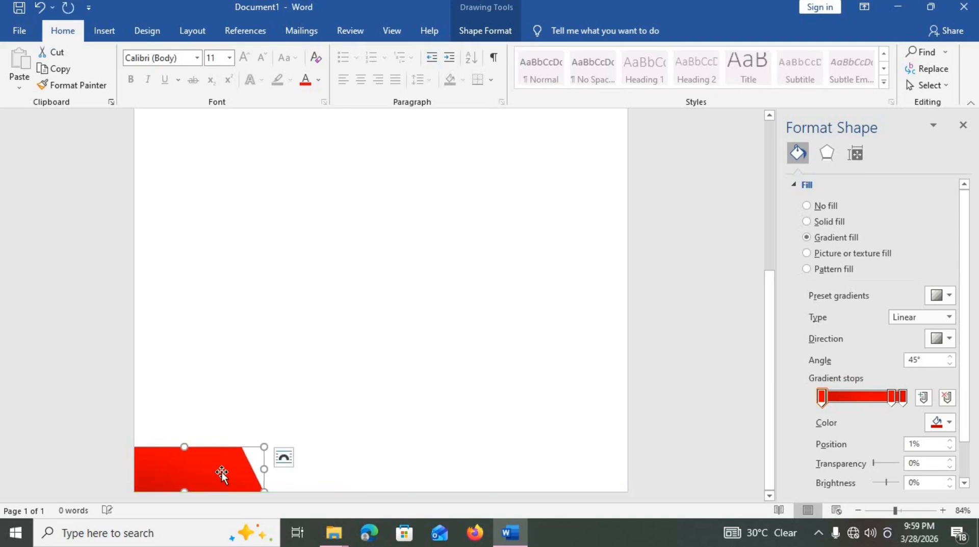
- Copy the other header parallelogram down to the bottom edge and nudge it into alignment
scroll(350, 336, up, 3)
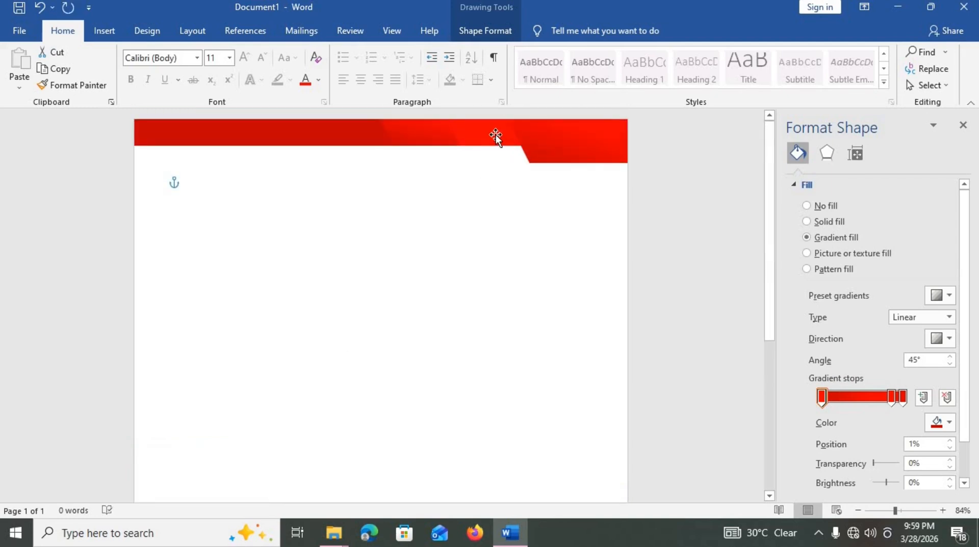
drag(496, 135, 413, 396)
scroll(414, 390, down, 1)
scroll(414, 390, down, 4)
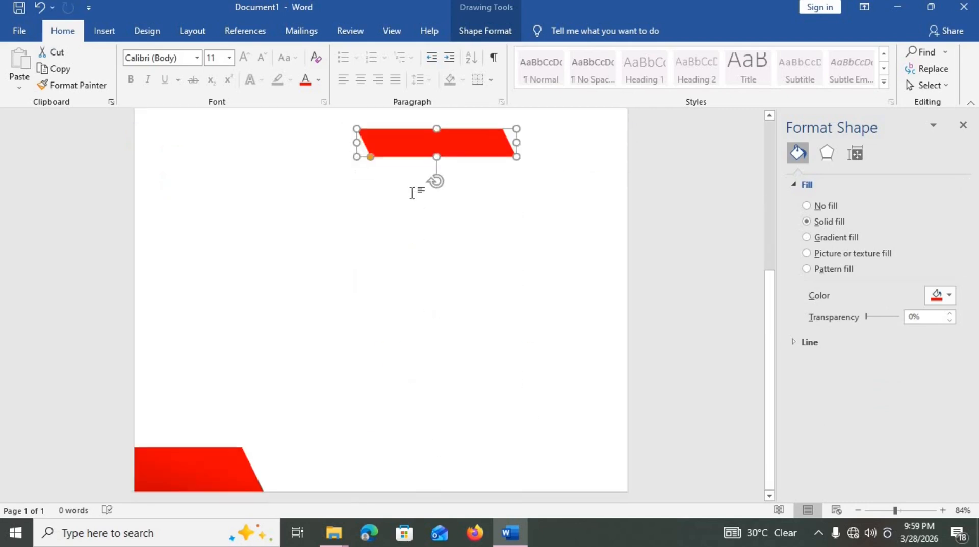
drag(411, 147, 210, 483)
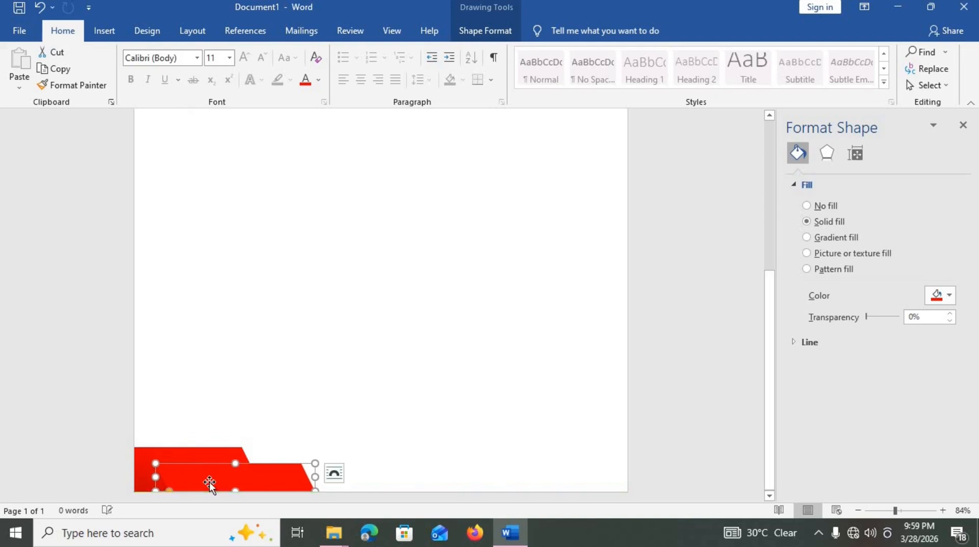
click(488, 31)
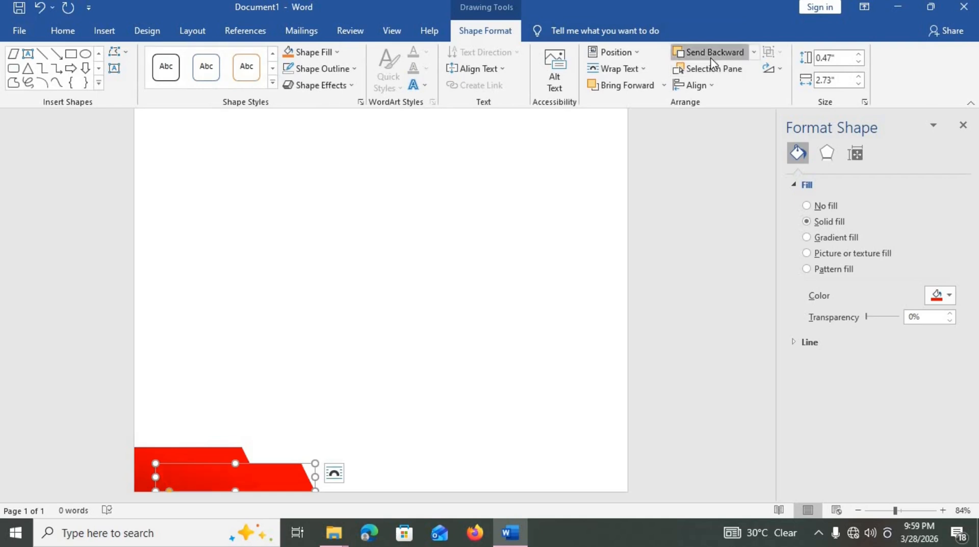
drag(285, 487, 293, 488)
scroll(374, 396, up, 10)
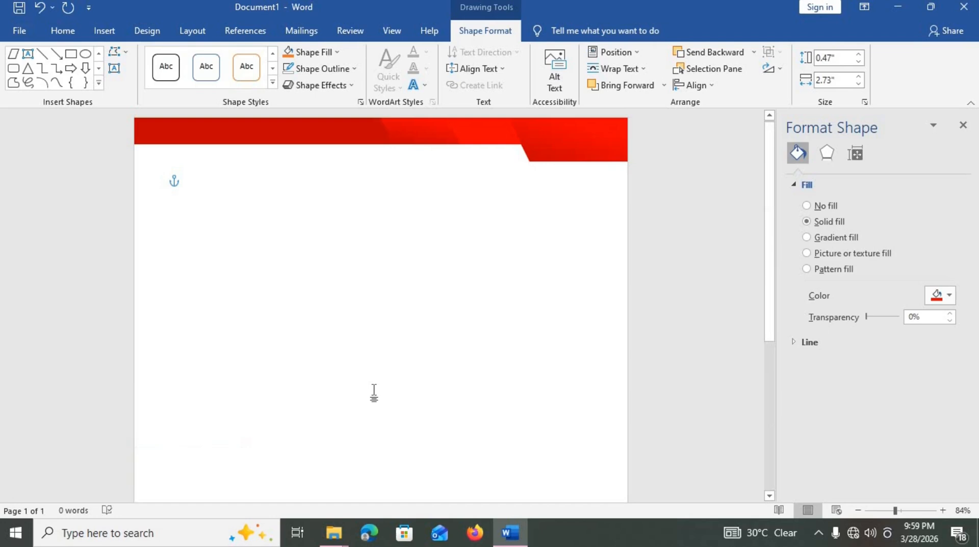
- Select both header shapes and drag a copy of them down to mid-page
click(433, 136)
shift+click(364, 139)
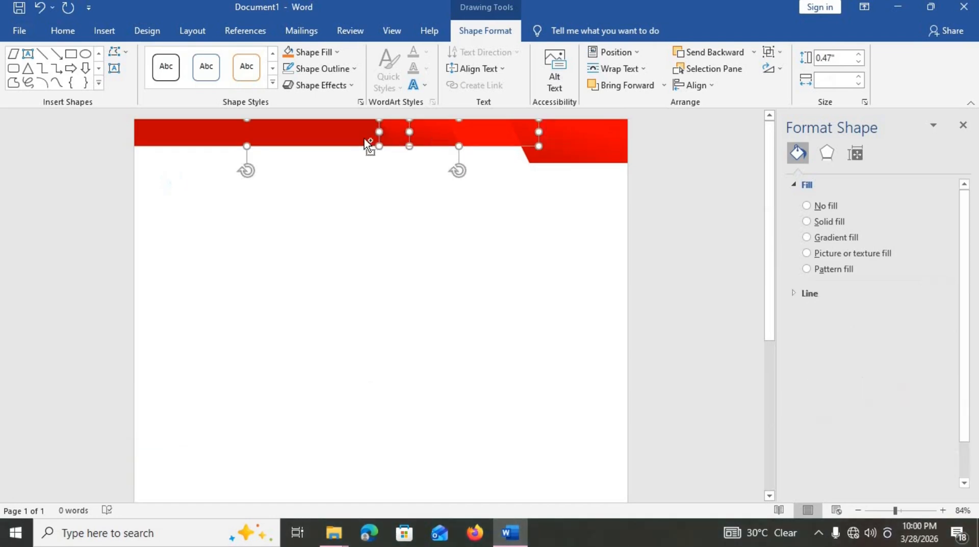
drag(363, 138, 380, 415)
scroll(381, 415, down, 8)
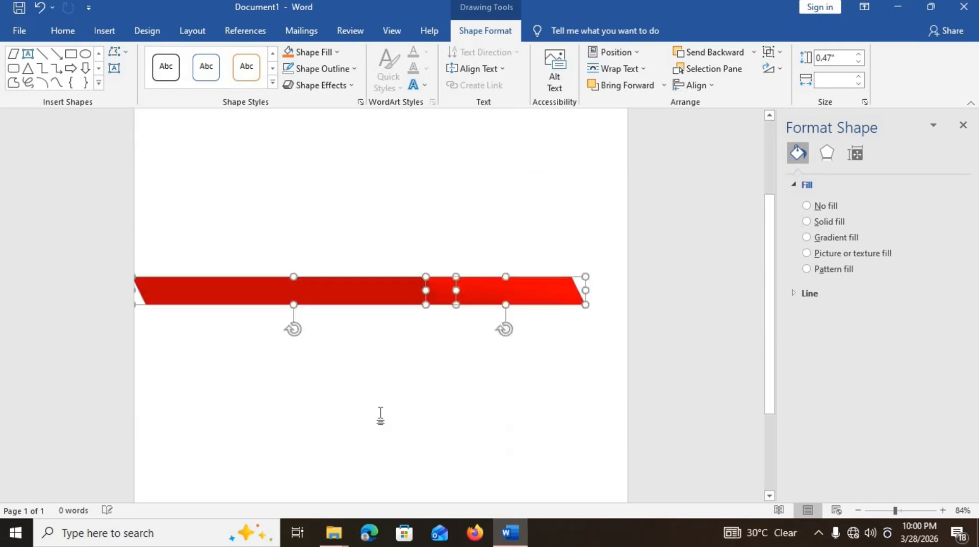
drag(366, 169, 373, 312)
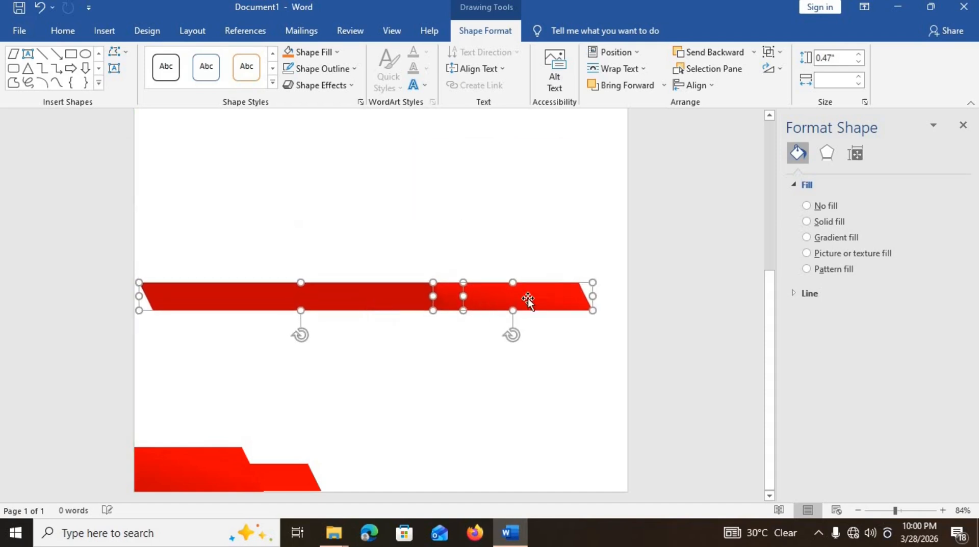
click(536, 353)
- Move the copy's lighter right-end piece to the page bottom and send it behind the left footer shape
scroll(521, 357, down, 4)
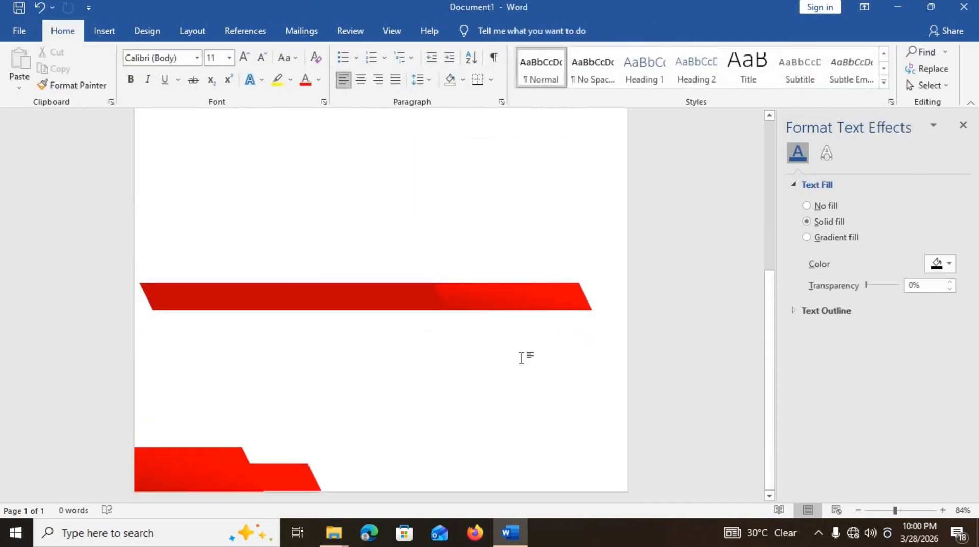
click(496, 295)
drag(496, 295, 299, 493)
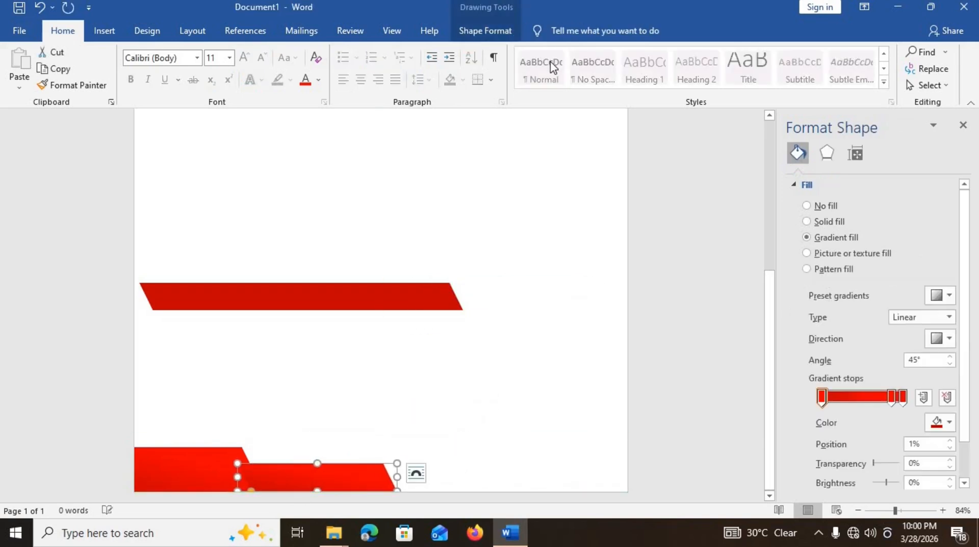
click(478, 22)
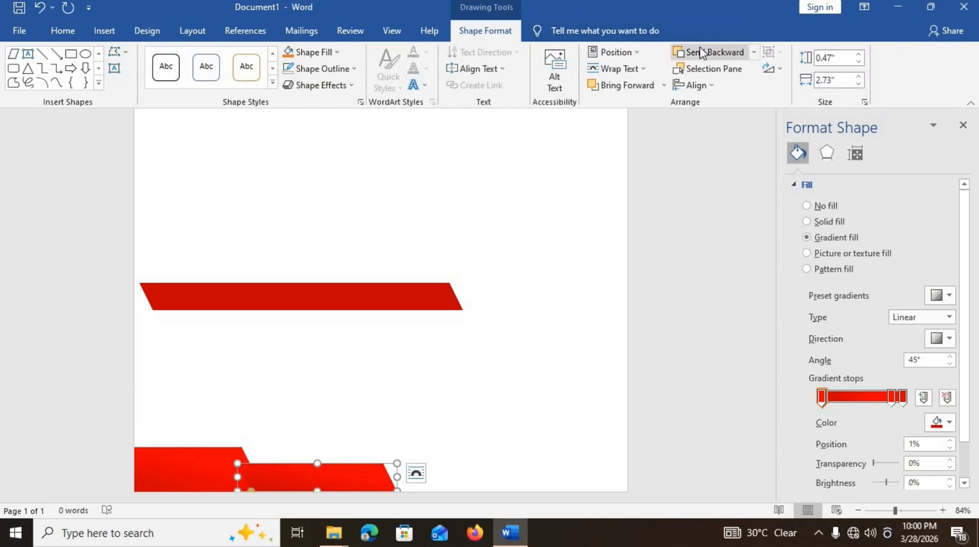
click(700, 52)
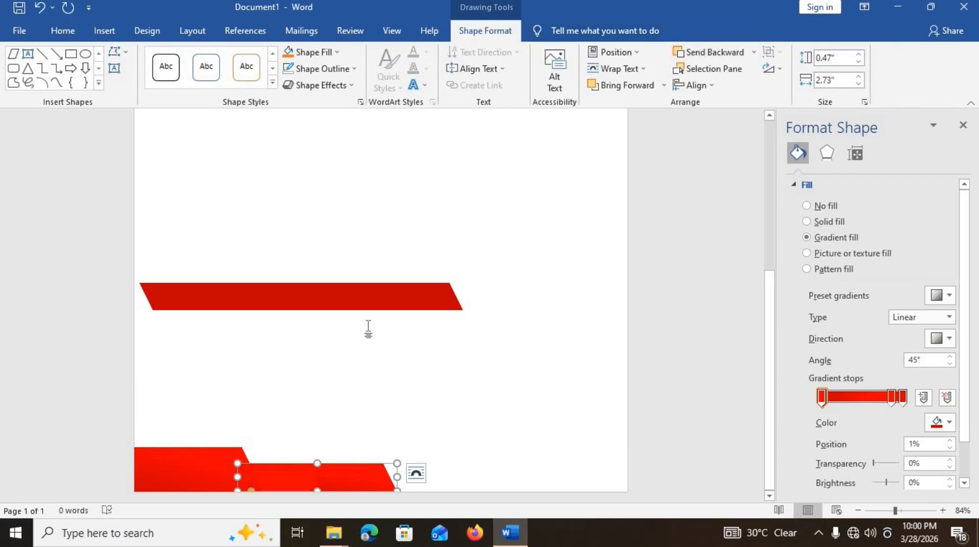
- Place the dark red 5.56" band at the page bottom behind the footer shapes and delete an extra shape
drag(369, 305, 584, 507)
key(ctrl+z)
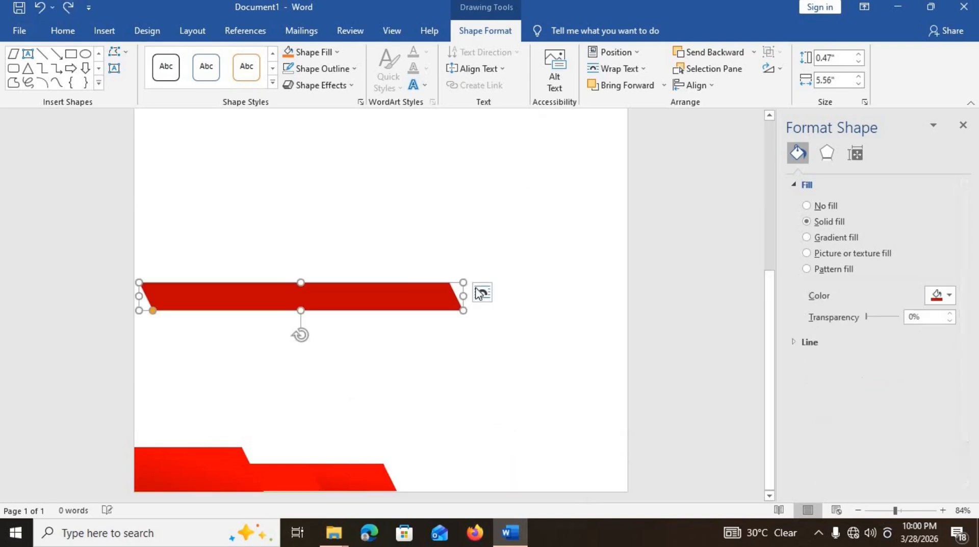
drag(385, 302, 585, 473)
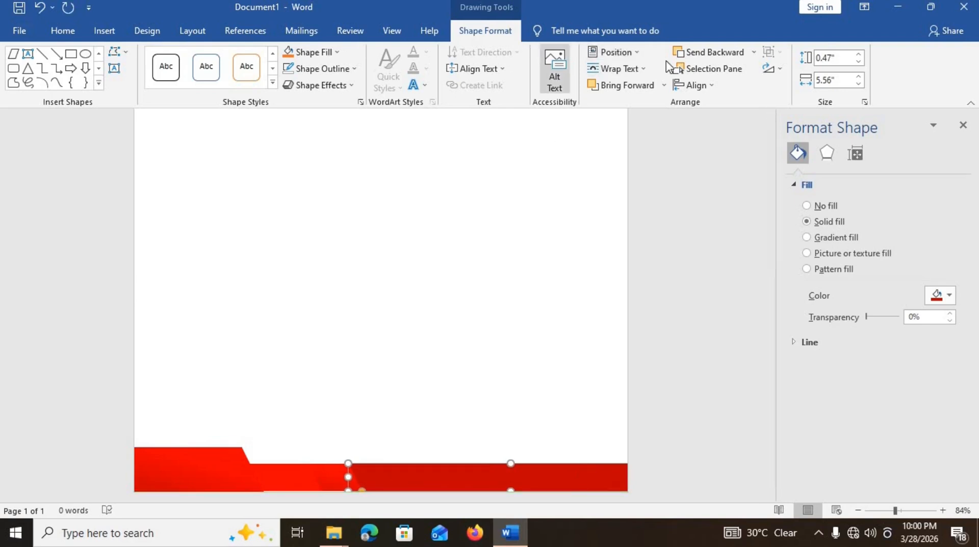
click(695, 58)
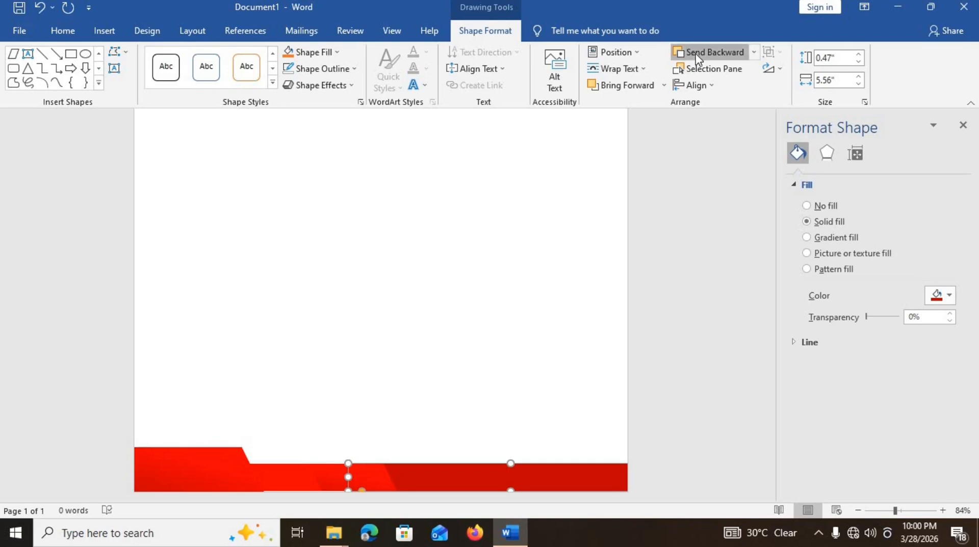
click(425, 318)
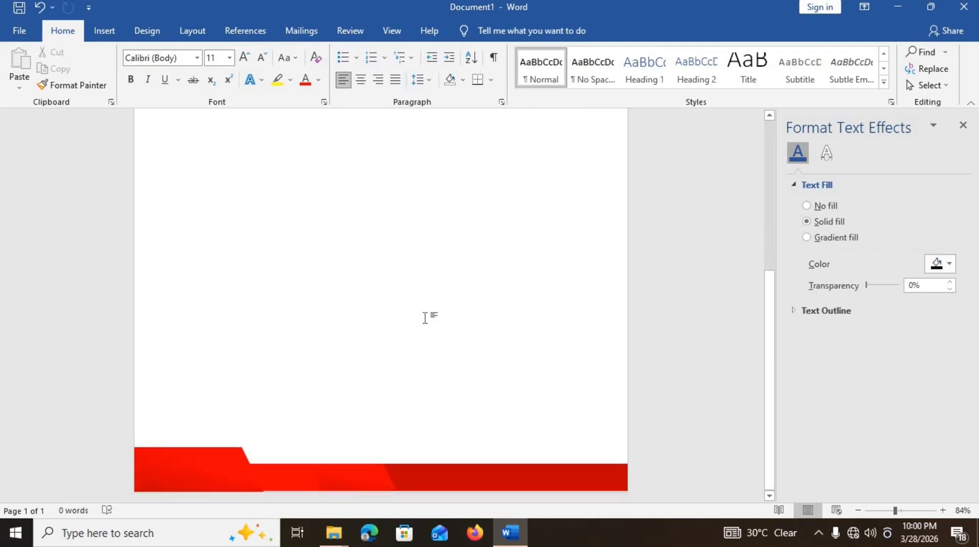
click(294, 485)
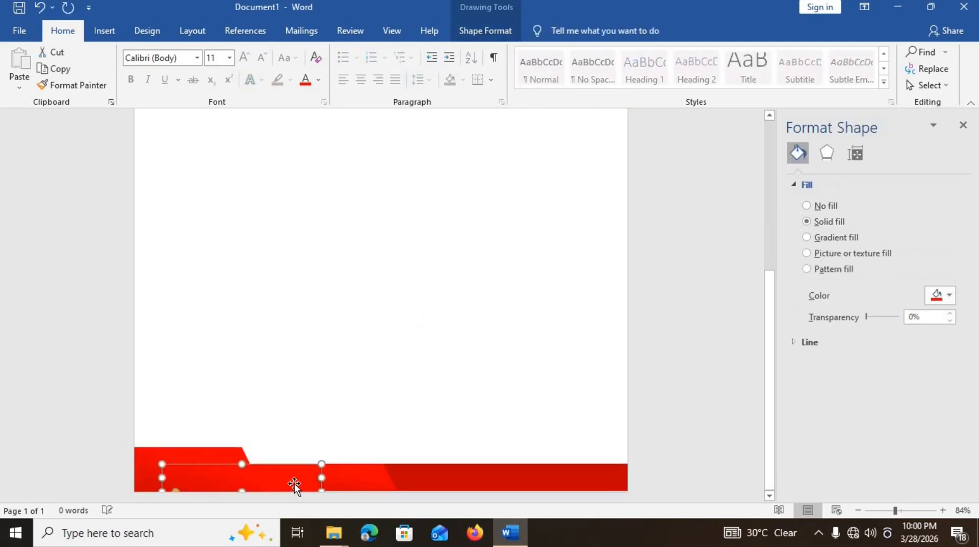
key(Delete)
key(ctrl+v)
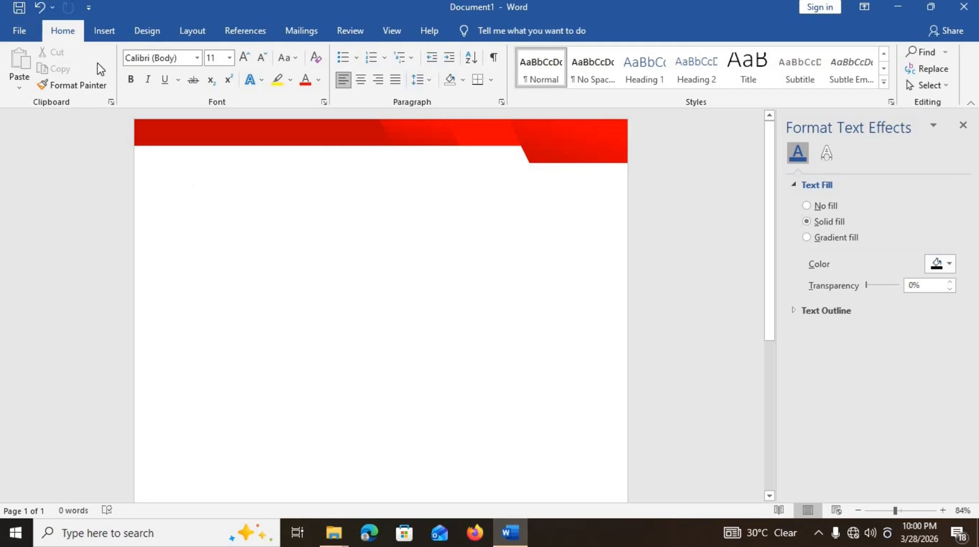
- Insert the lion logo picture from this device and set it In Front of Text
click(104, 31)
click(143, 88)
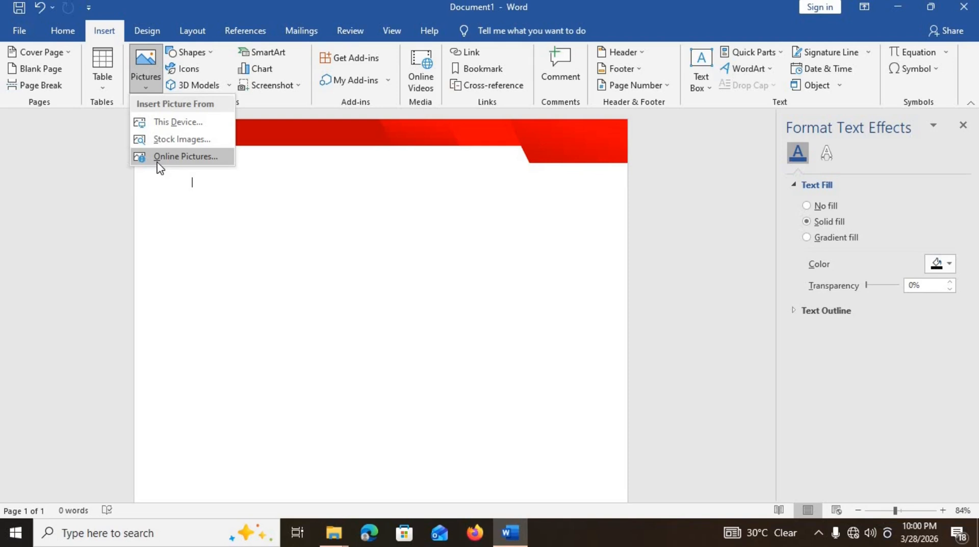
click(168, 117)
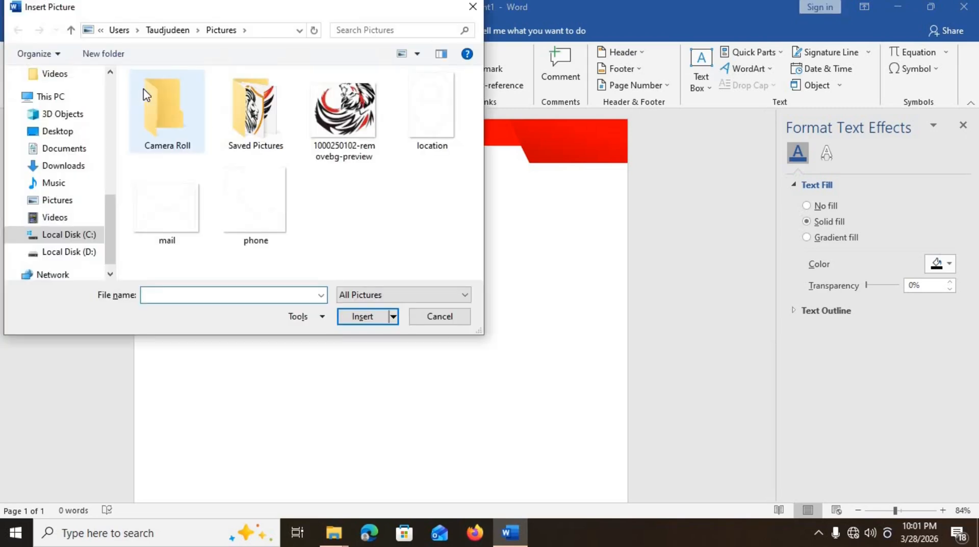
double_click(335, 116)
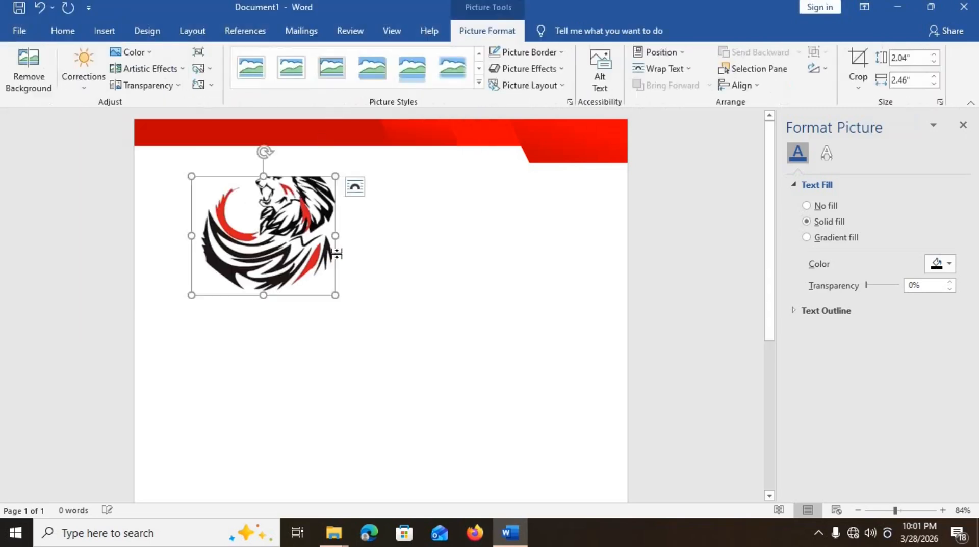
click(353, 189)
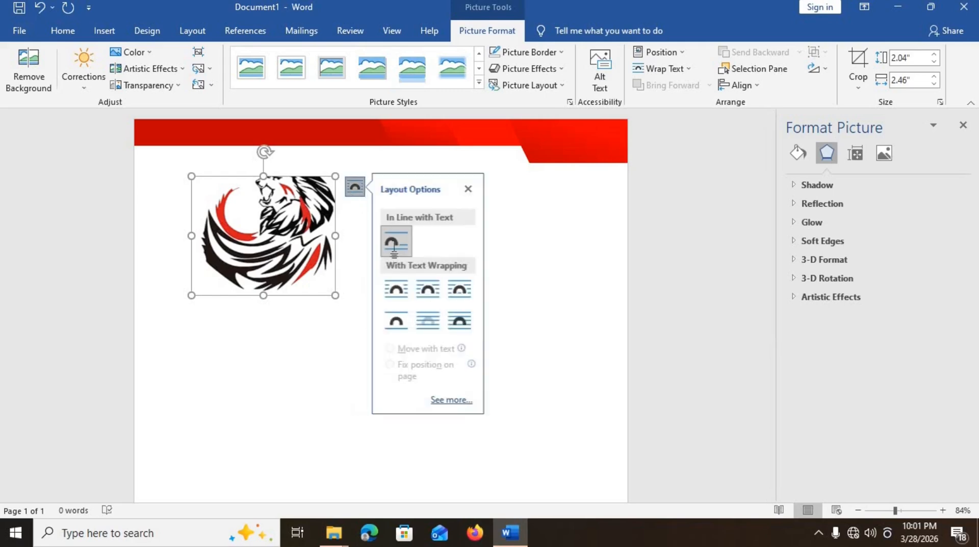
click(451, 315)
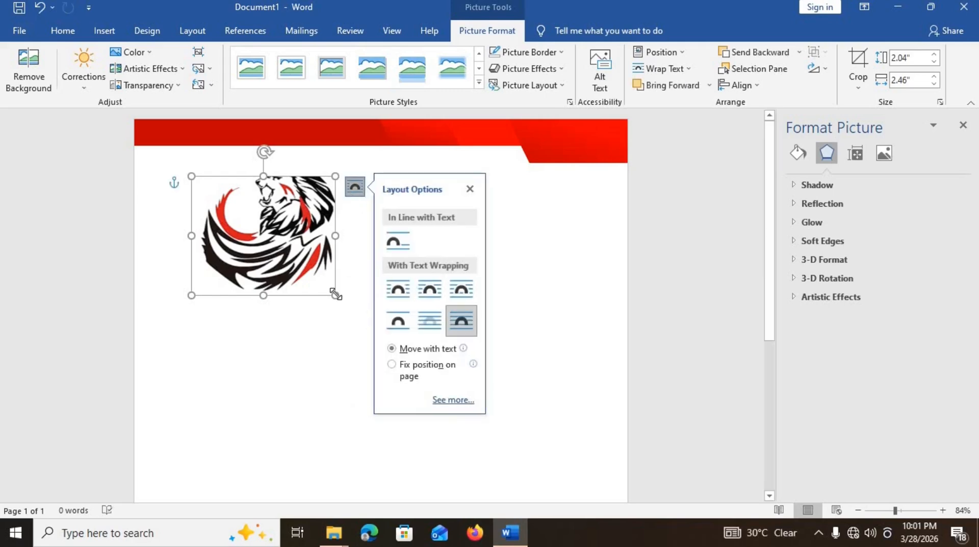
- Shrink the lion logo to a small emblem below the top-left red band
drag(301, 281, 309, 276)
mouse_move(252, 232)
mouse_down()
mouse_move(328, 173)
mouse_move(364, 280)
mouse_move(234, 260)
mouse_move(232, 270)
mouse_move(223, 222)
mouse_move(278, 220)
mouse_move(258, 224)
mouse_move(258, 238)
mouse_up()
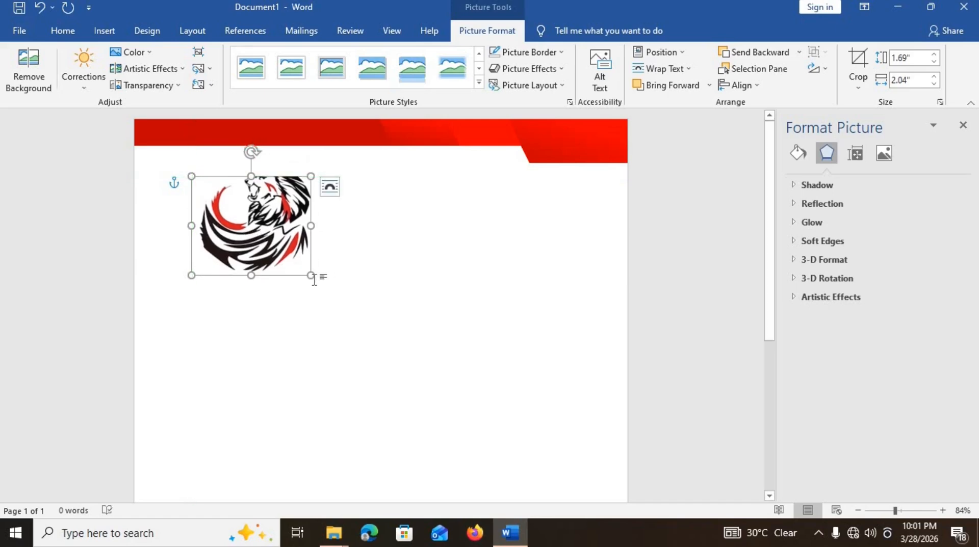
drag(311, 275, 206, 210)
- Draw a 0.85-inch-wide text box with no fill and no outline
click(275, 245)
click(103, 32)
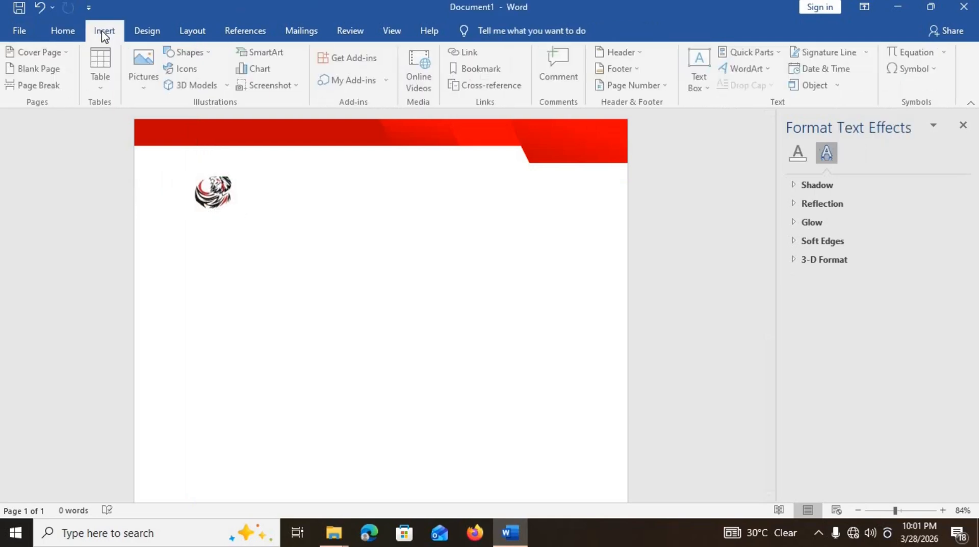
click(700, 66)
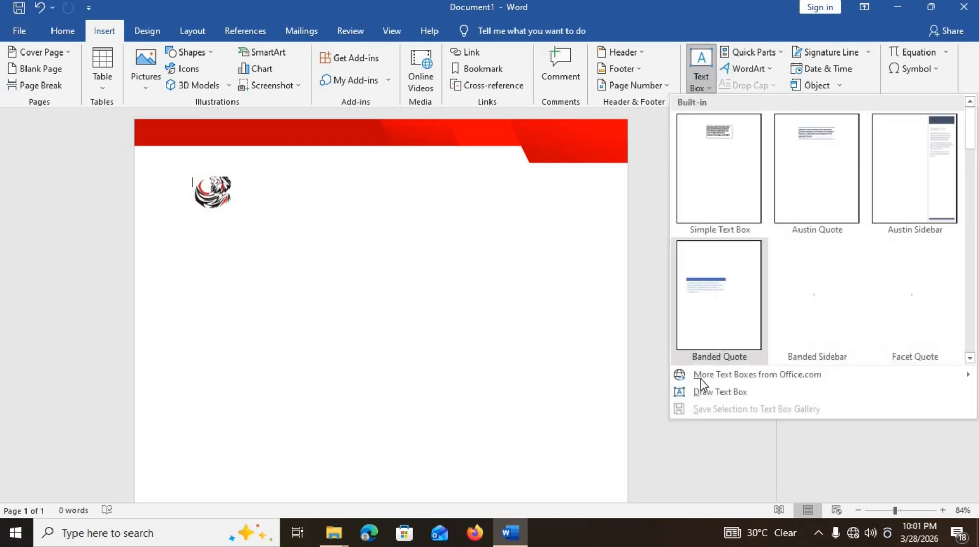
click(700, 397)
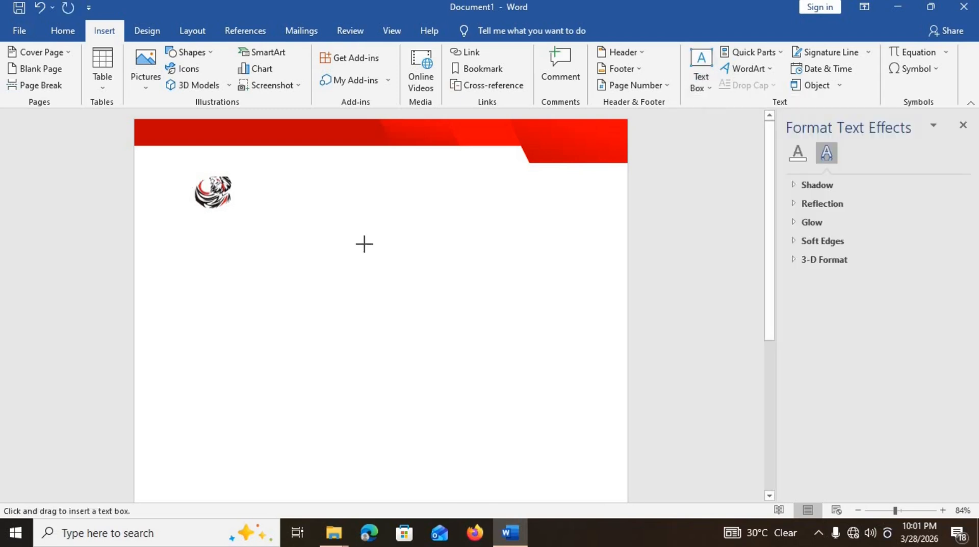
drag(364, 244, 384, 303)
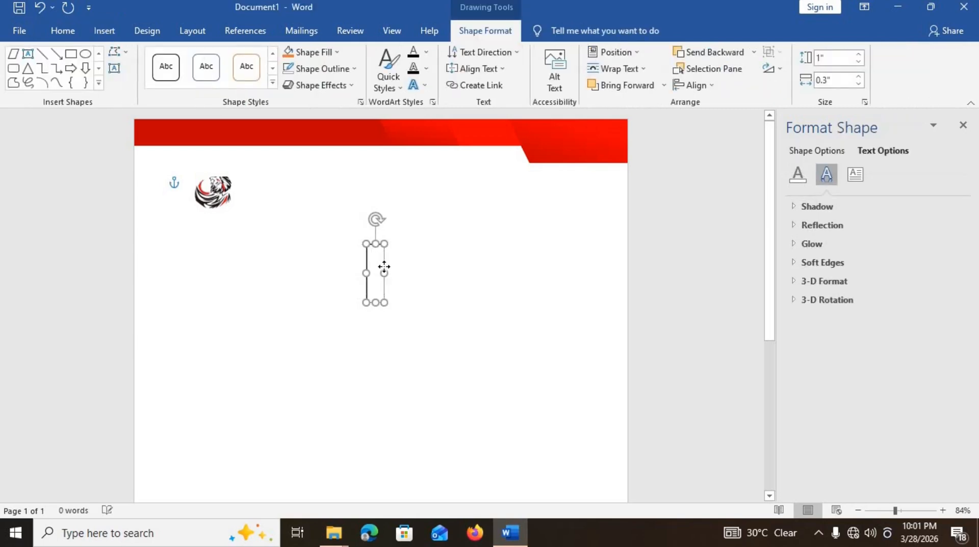
drag(384, 268, 418, 274)
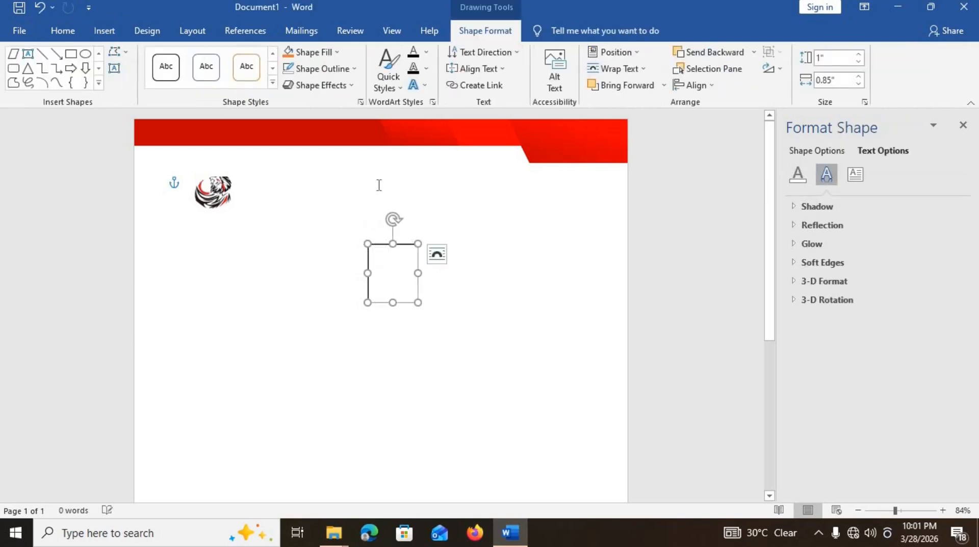
click(323, 53)
click(316, 176)
click(336, 71)
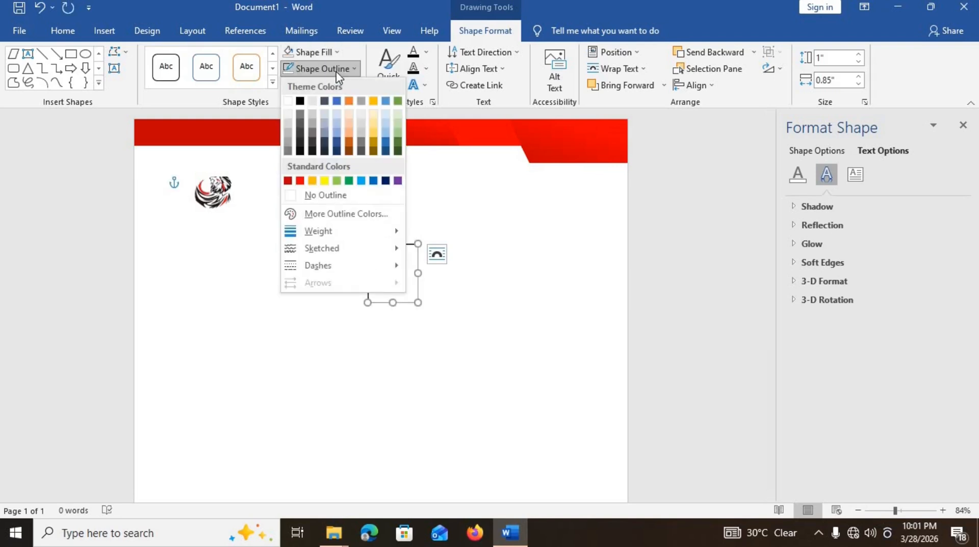
click(314, 196)
- Move the text box beside the logo and type 'Company' and 'Name' lines
drag(385, 244, 306, 206)
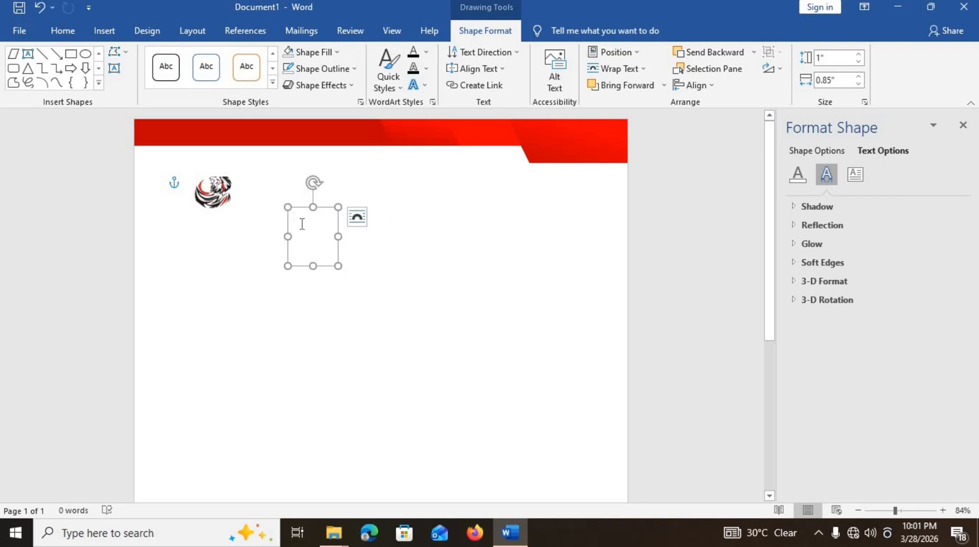
text(Compa)
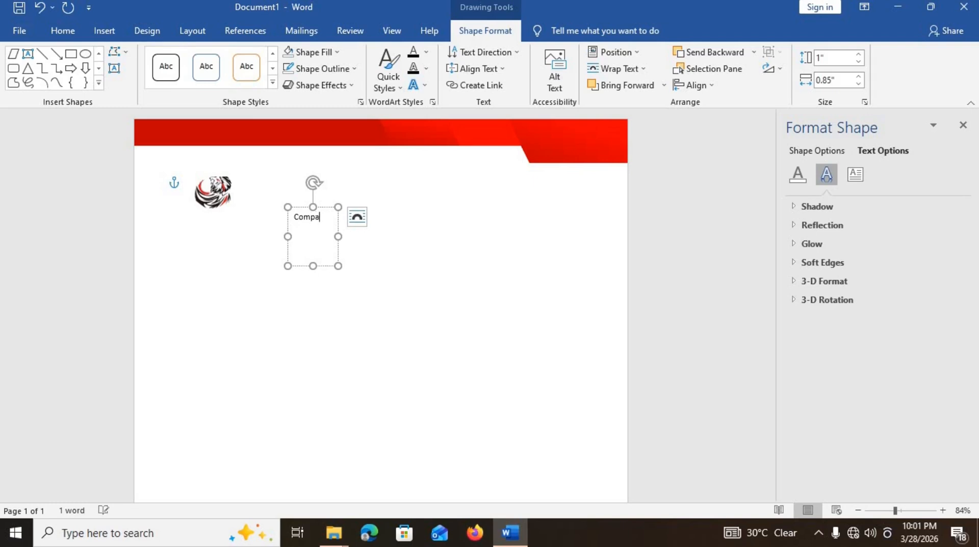
text(ny)
key(Return)
text(Name)
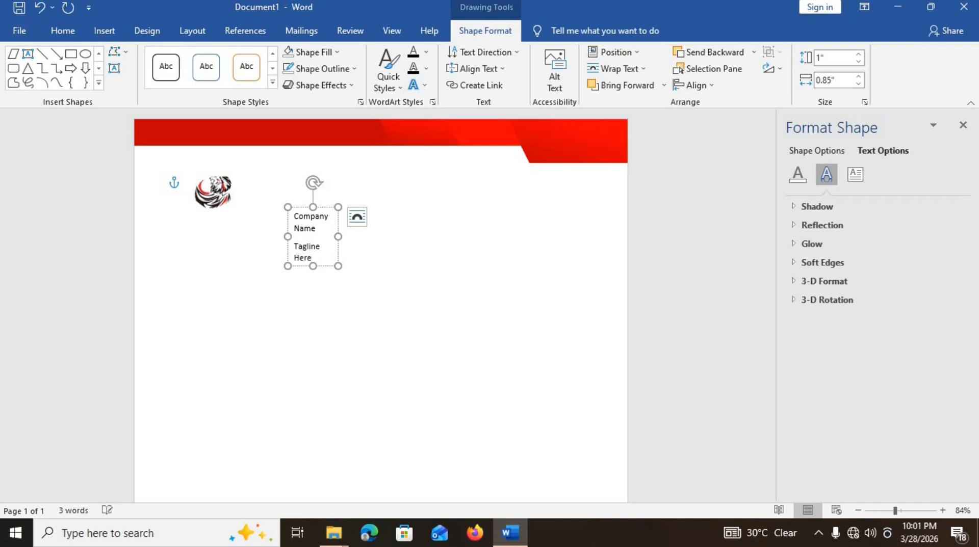
key(ctrl+a)
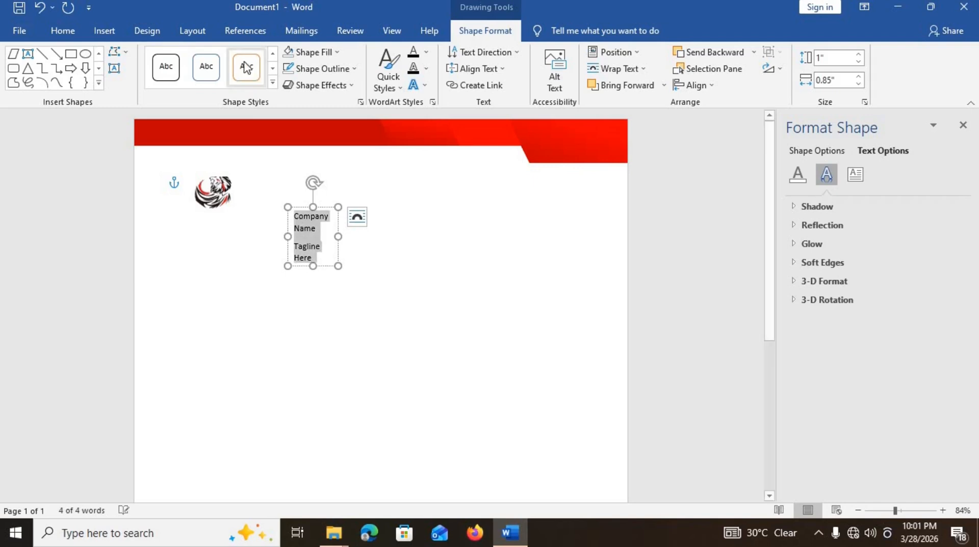
- Widen the text box and set paragraph Spacing After to 0 pt
click(192, 31)
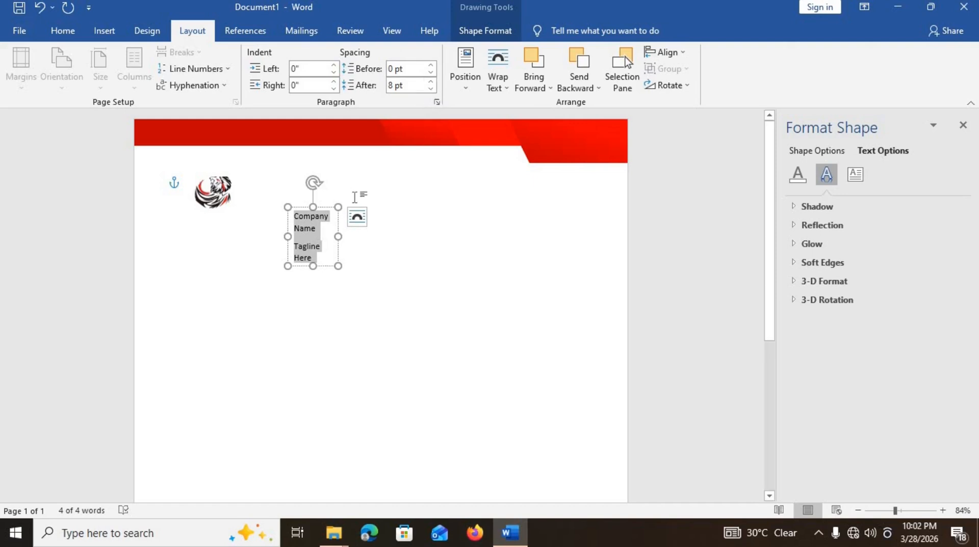
drag(338, 236, 376, 235)
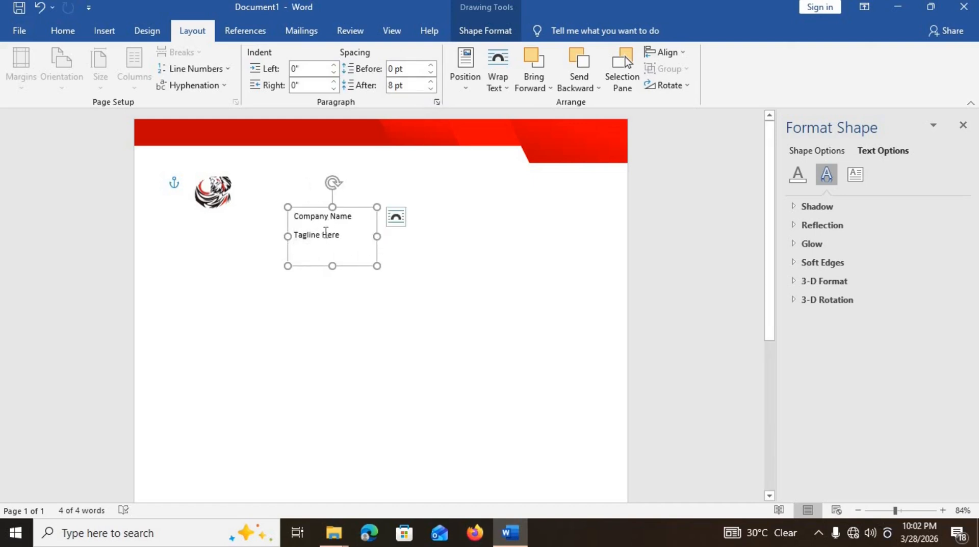
key(ctrl+a)
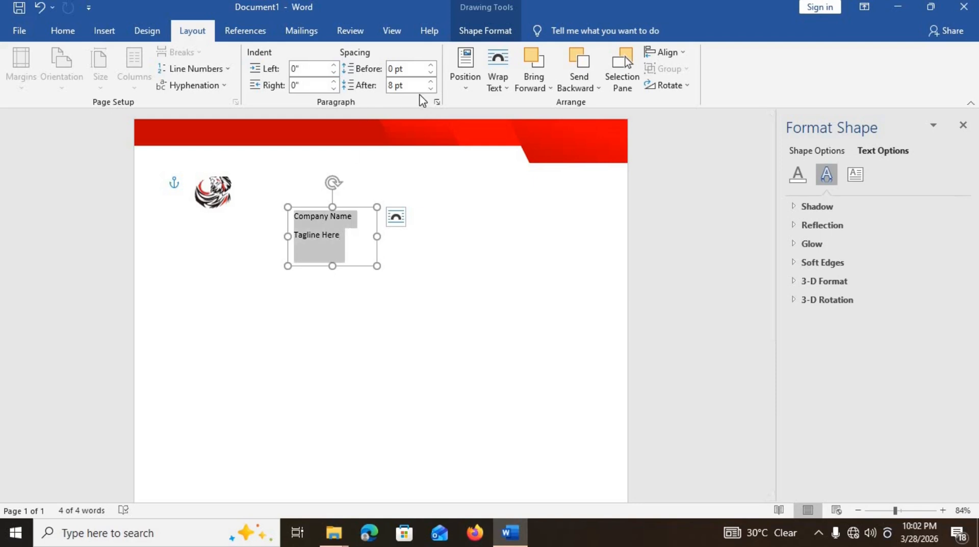
click(431, 88)
click(431, 88)
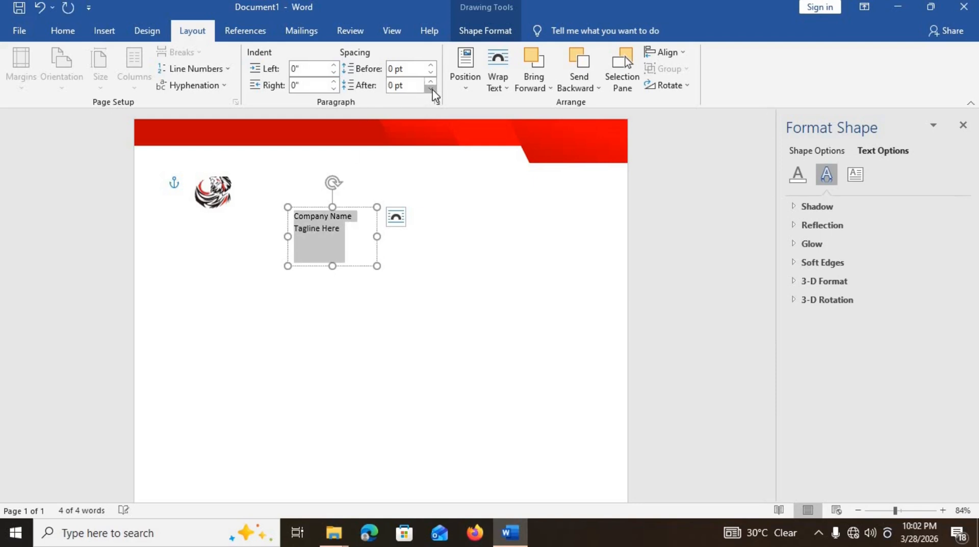
click(358, 240)
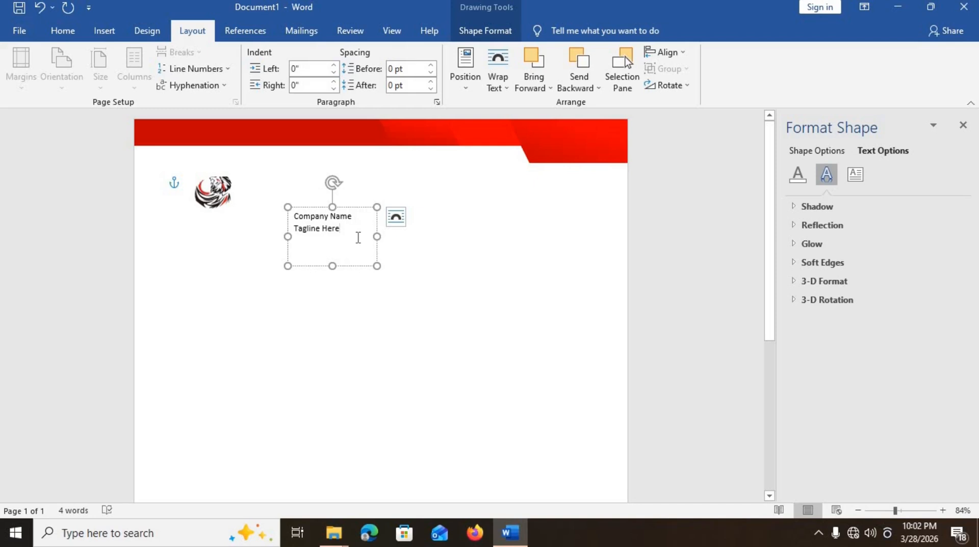
- Format the text in Bahnschrift SemiBold SemiCondensed at 12 pt and shorten the box to fit
click(396, 218)
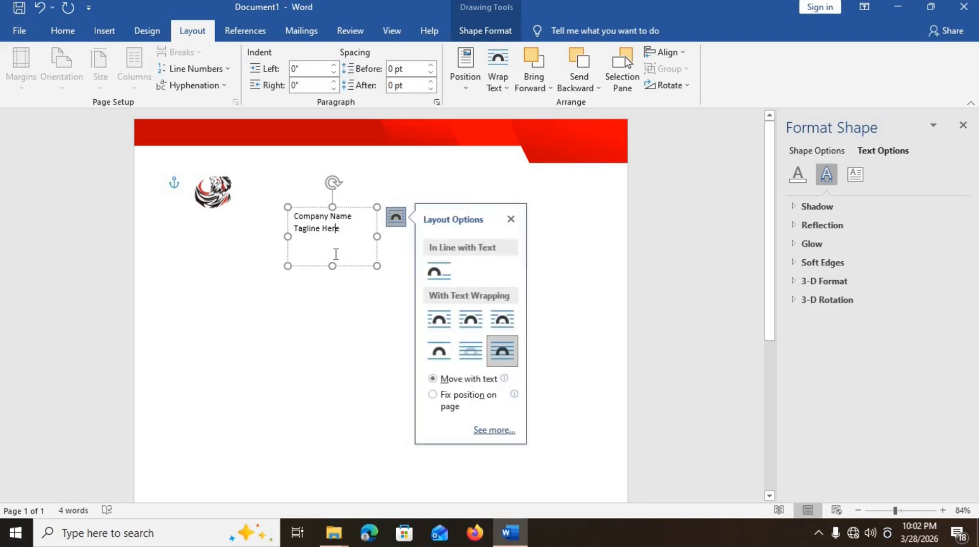
key(ctrl+a)
click(63, 31)
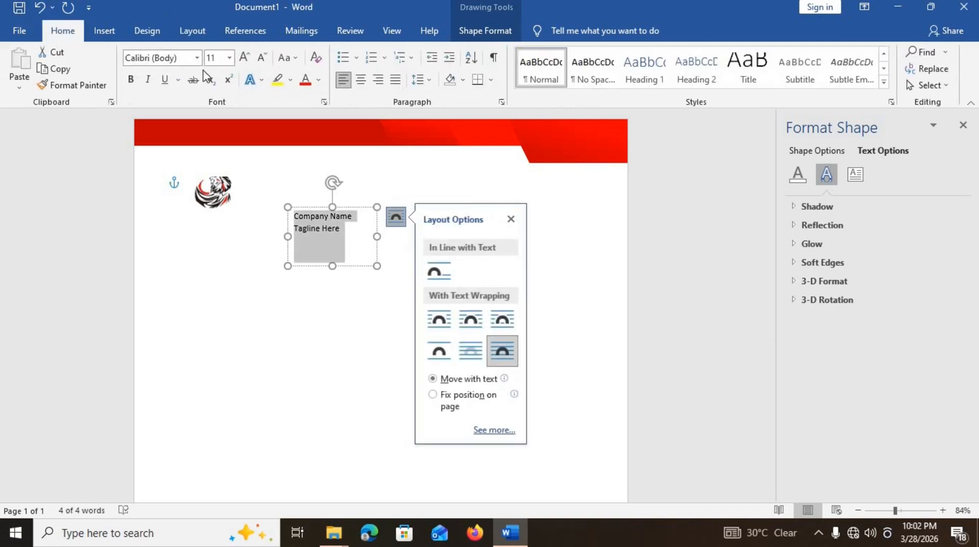
click(197, 58)
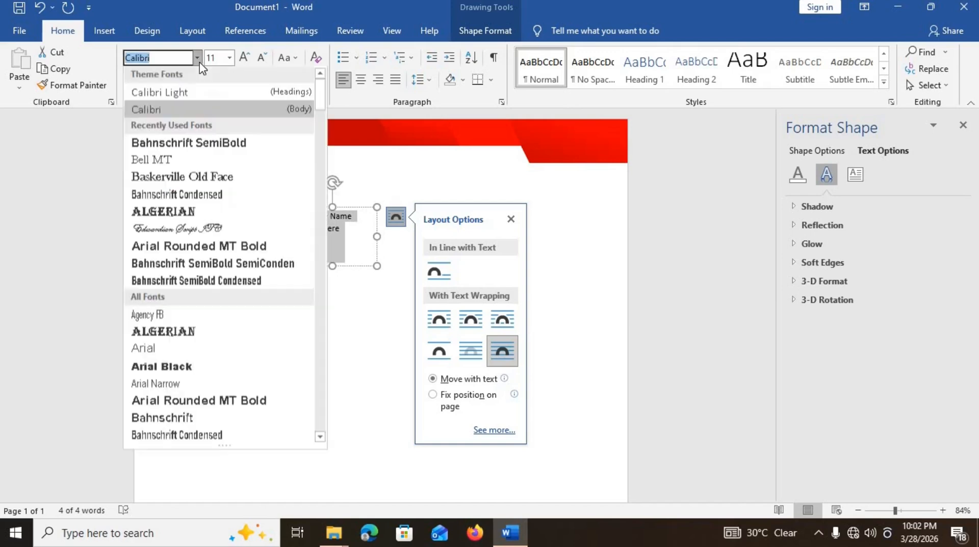
click(261, 265)
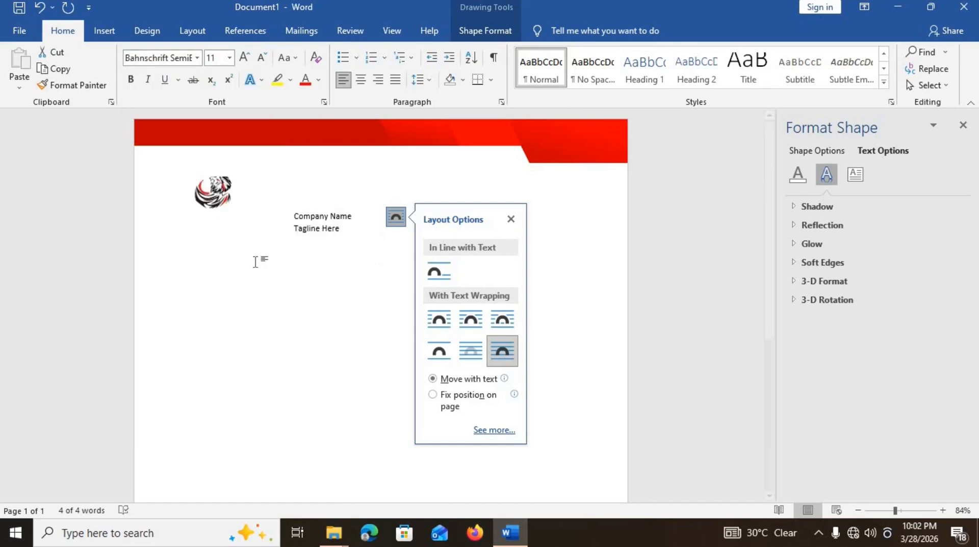
click(242, 68)
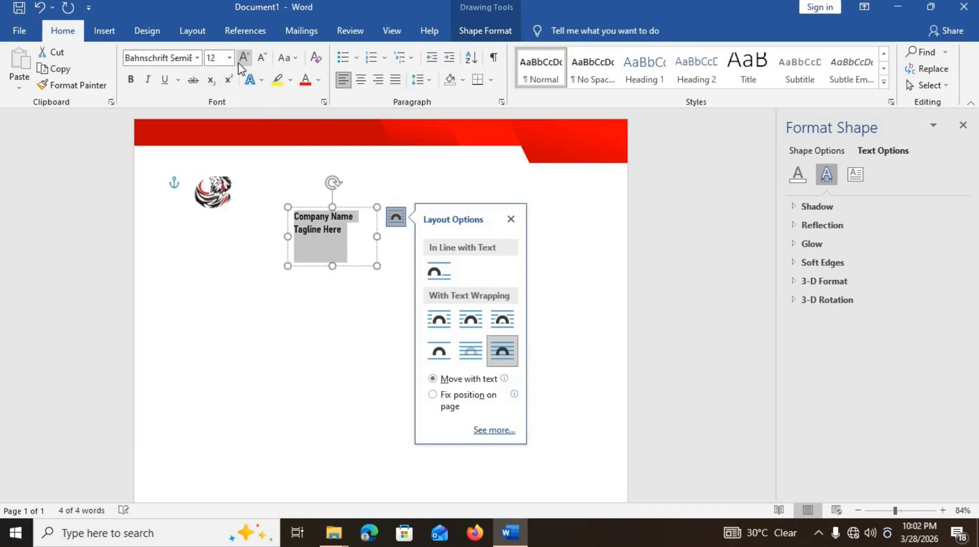
click(343, 256)
drag(332, 253, 357, 419)
- Replace the copied box's text with 'To:' and a 'Name Surname' line
key(ctrl+a)
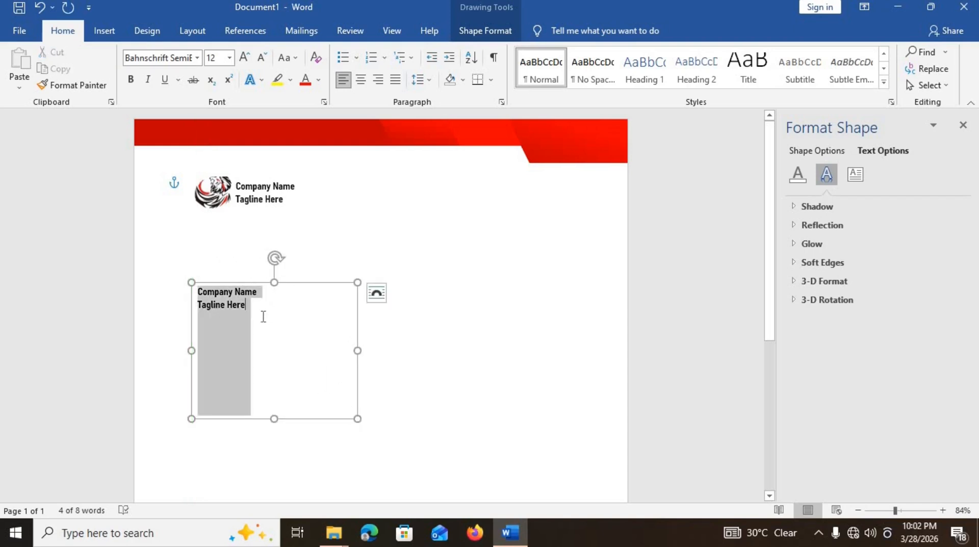
text(To:)
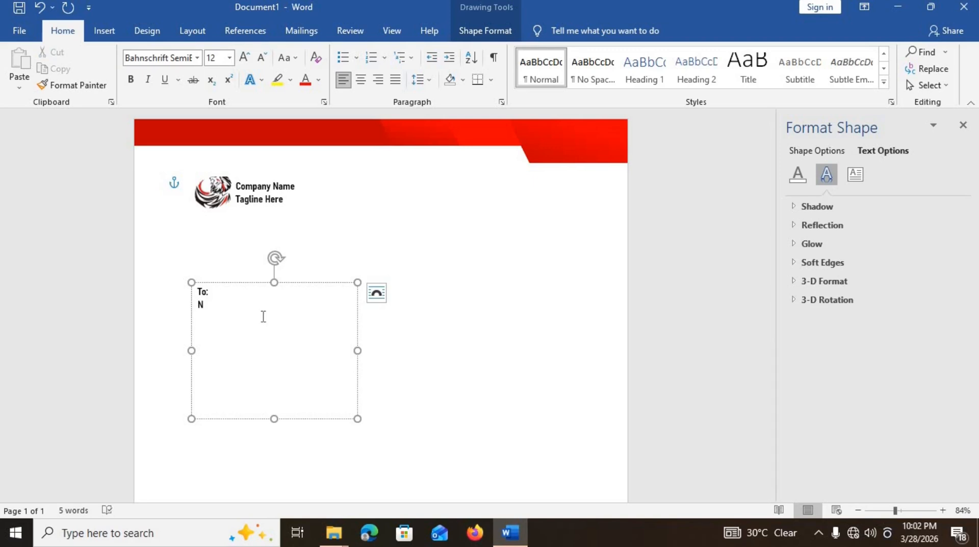
text(nam)
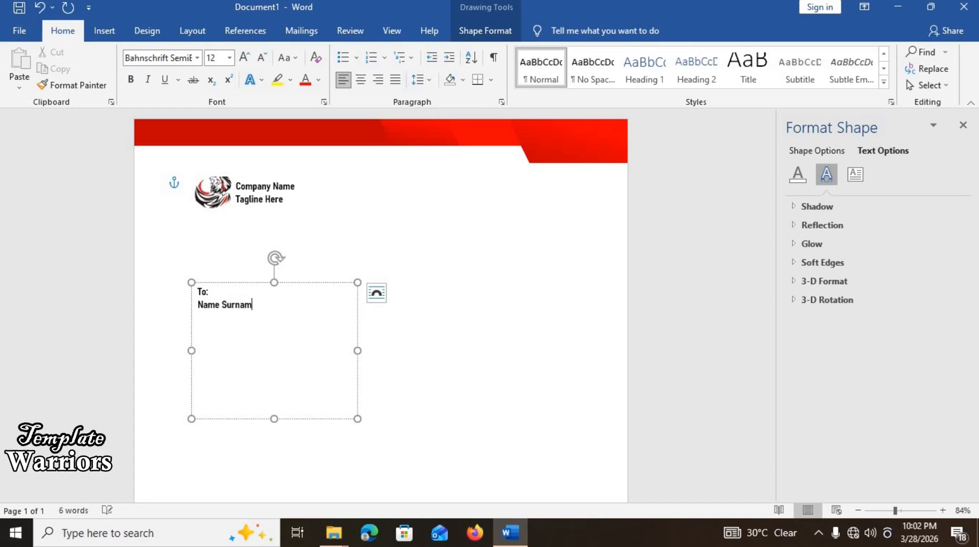
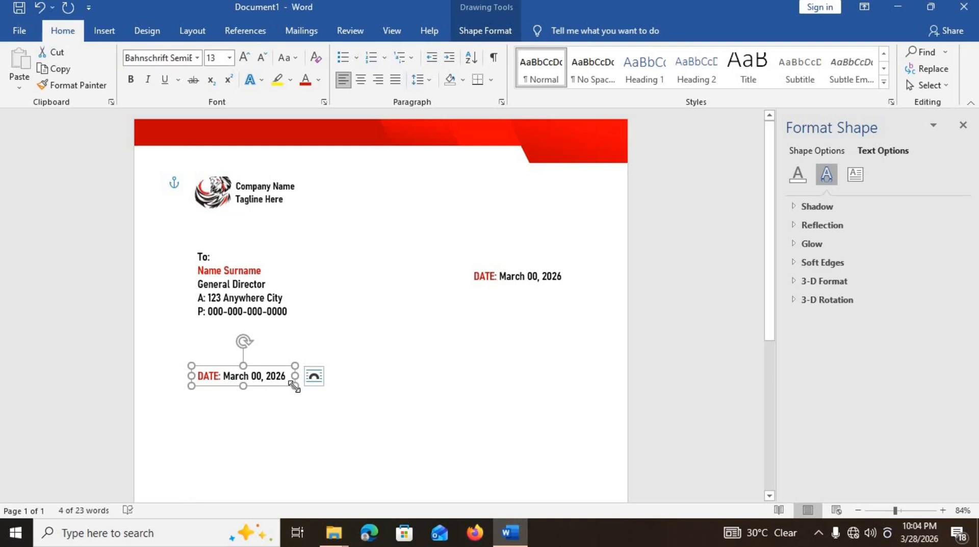
- Enlarge the duplicated date box into a wide, tall text area and nudge it slightly higher
drag(295, 386, 571, 462)
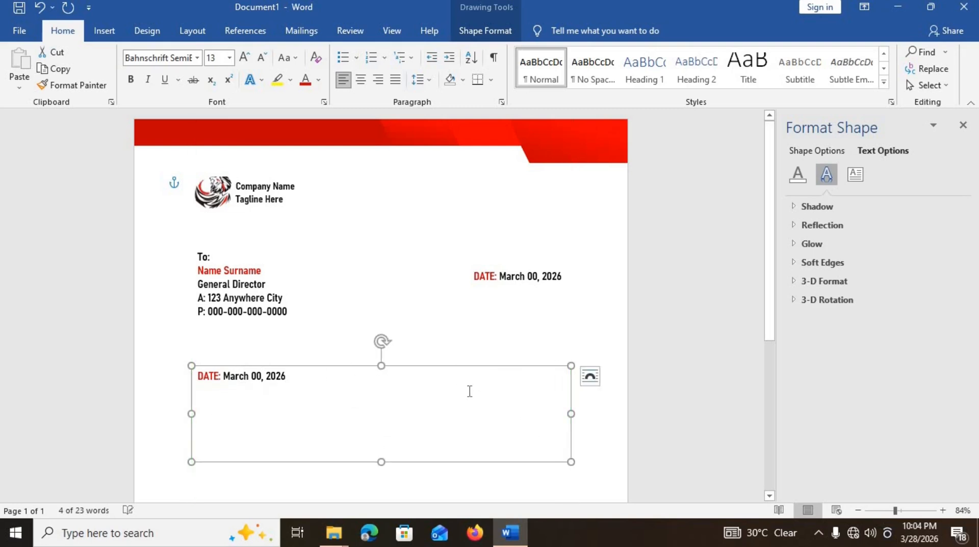
drag(462, 372, 462, 363)
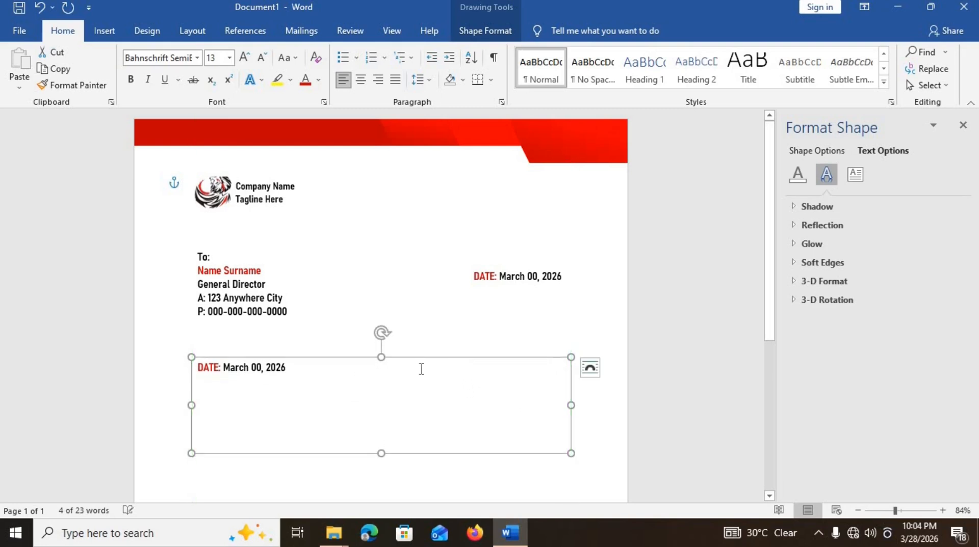
- Replace the date text with 'Dear Sir/Madam,' and generate three placeholder paragraphs with =rand(3,3)
triple_click(397, 374)
text(Dear Sir/Madam,)
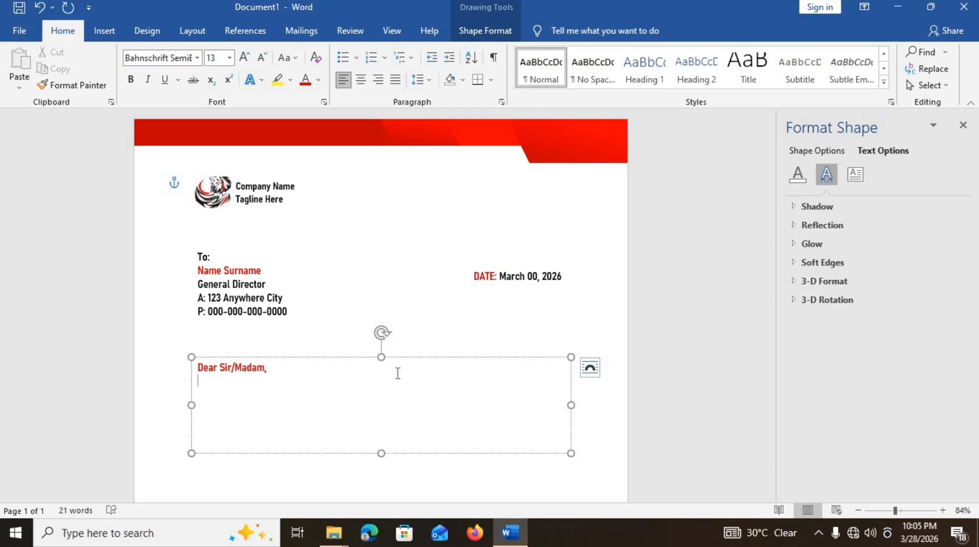
text(and)
text((3,)
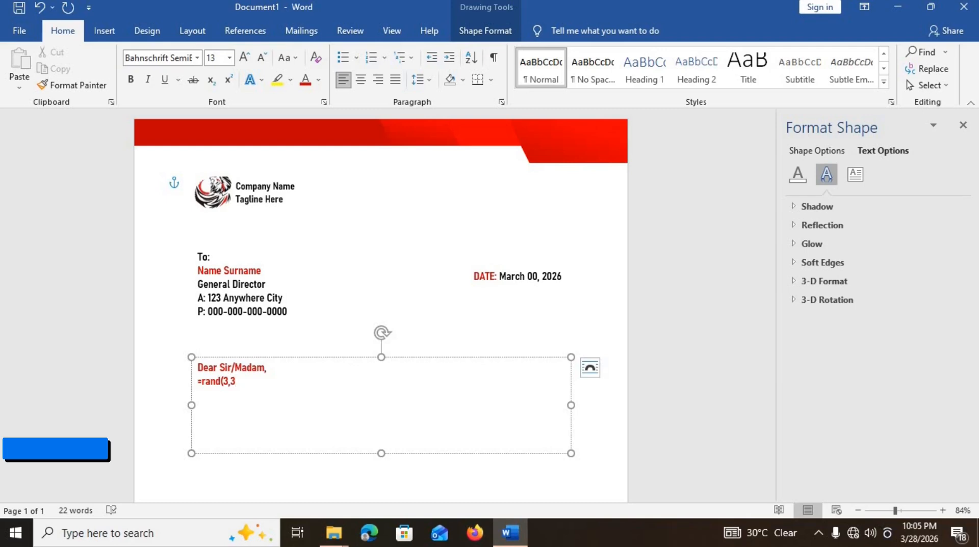
text(3)
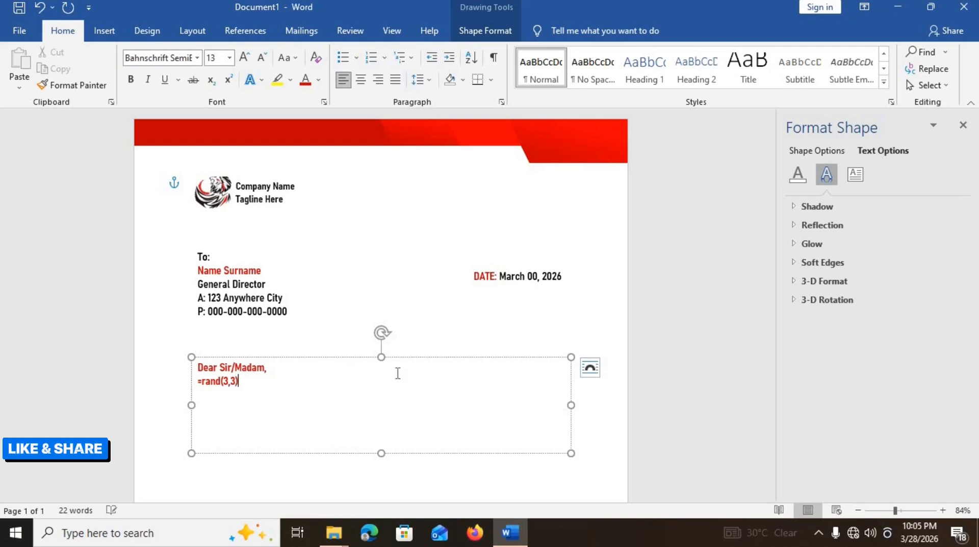
text())
key(Return)
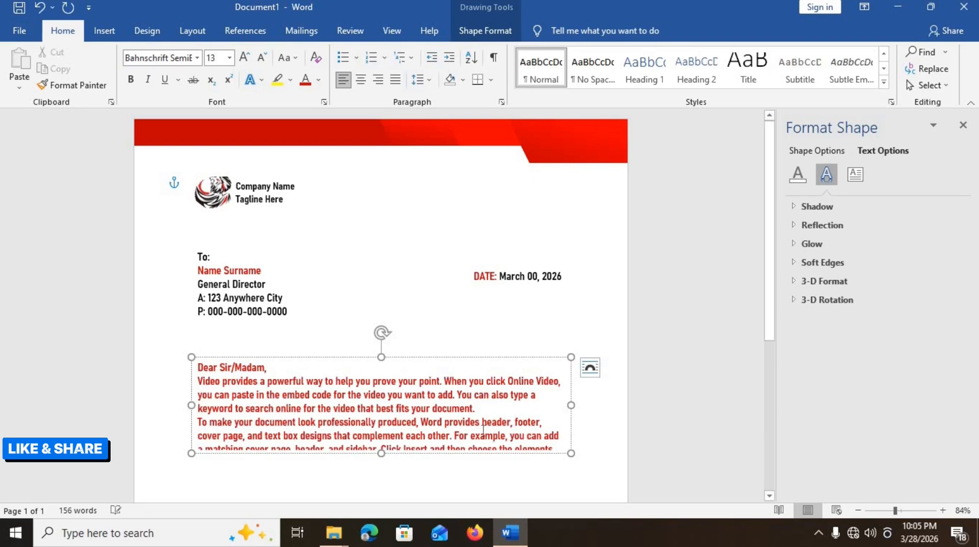
- Lengthen the text box to show all three paragraphs and make all its text black
scroll(549, 441, down, 5)
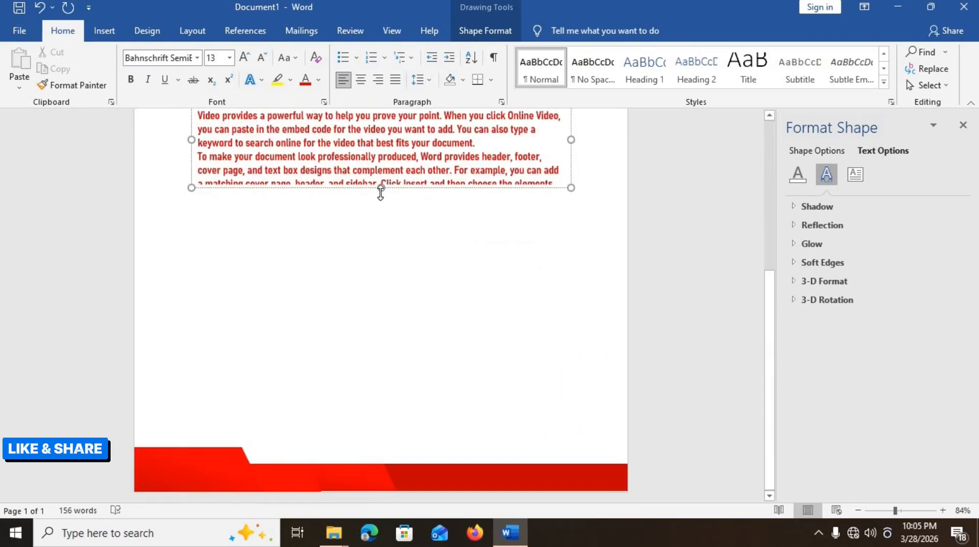
scroll(380, 199, up, 2)
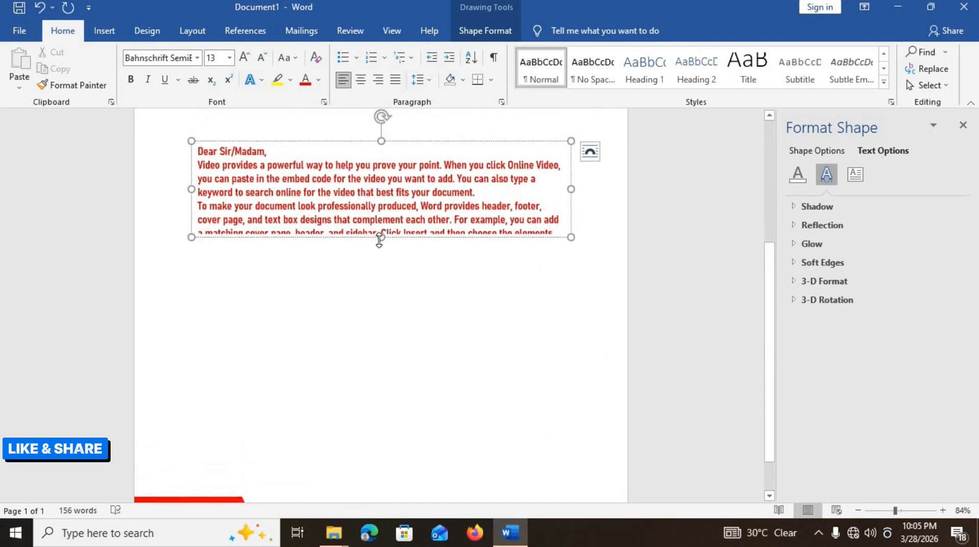
drag(381, 237, 417, 346)
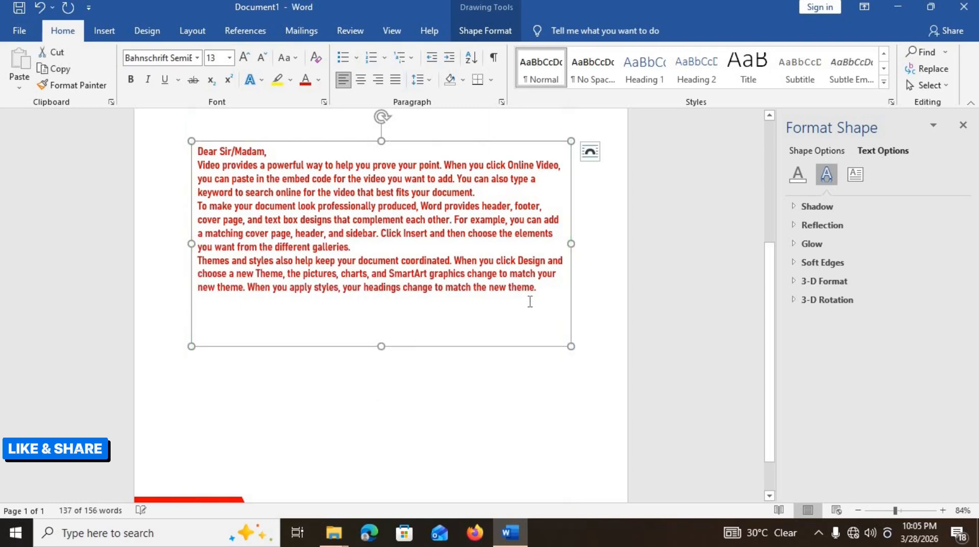
drag(537, 287, 188, 153)
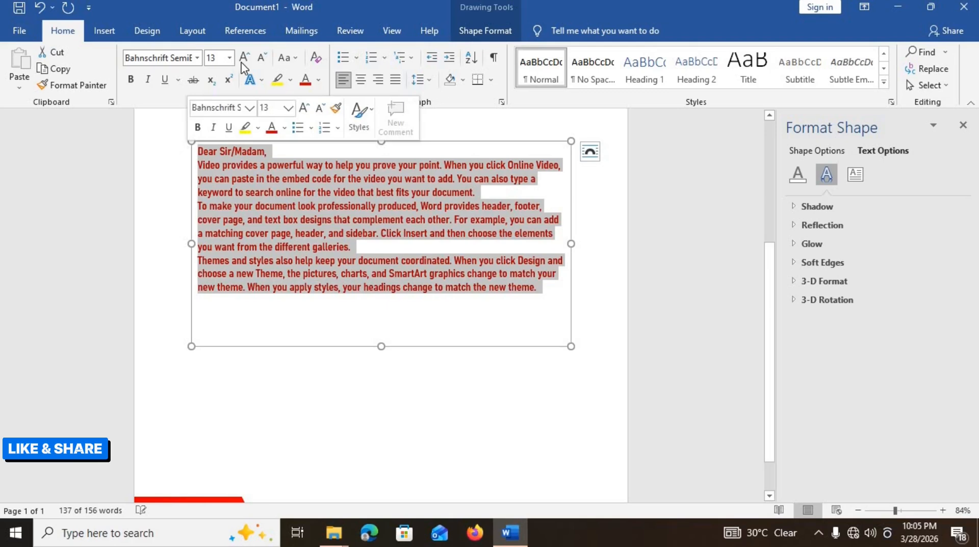
click(318, 80)
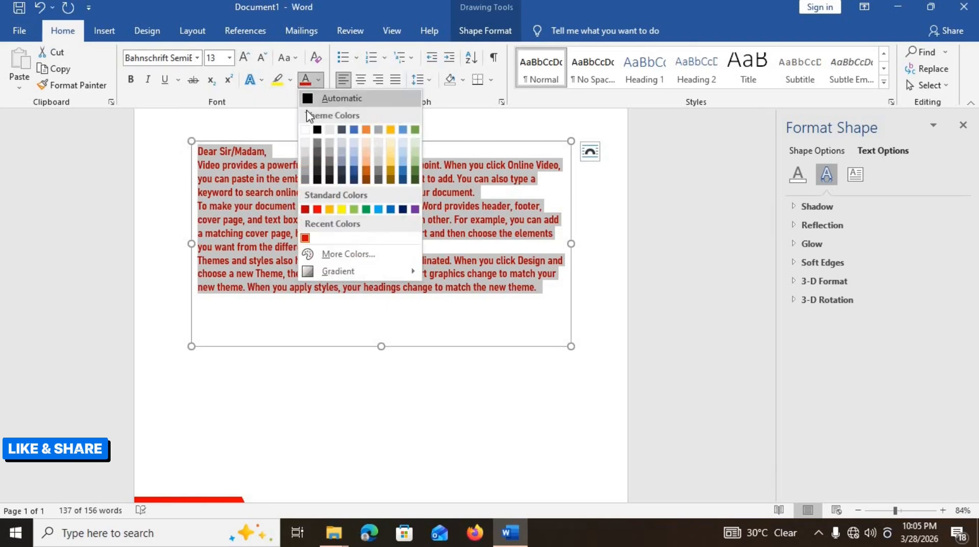
click(317, 130)
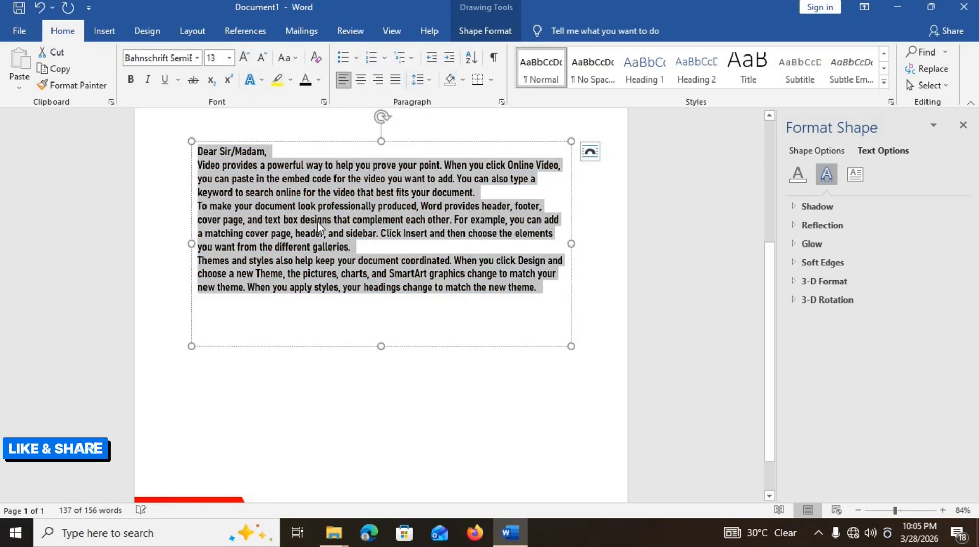
click(300, 205)
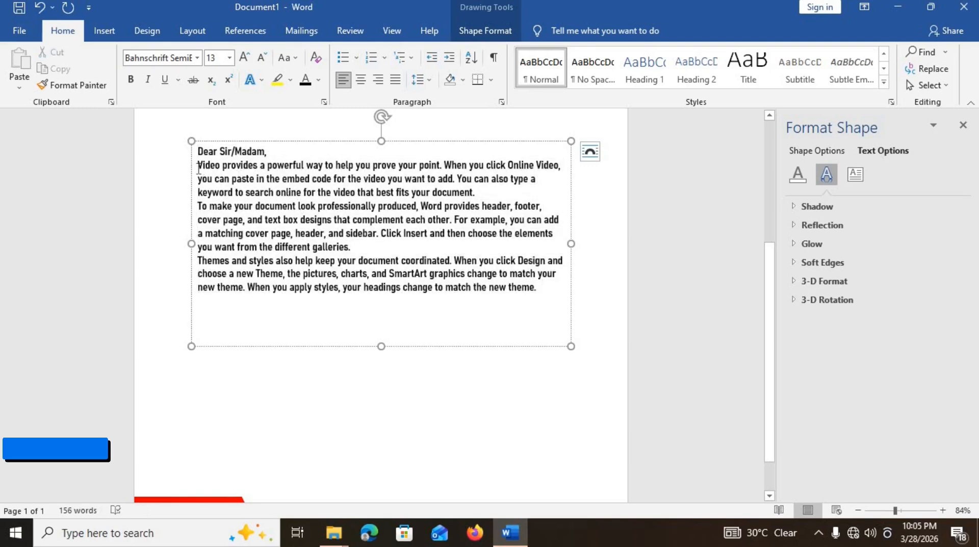
- Set the body paragraphs to Calibri 14 pt with 6 pt spacing before and after, extending the box to fit
drag(198, 166, 541, 300)
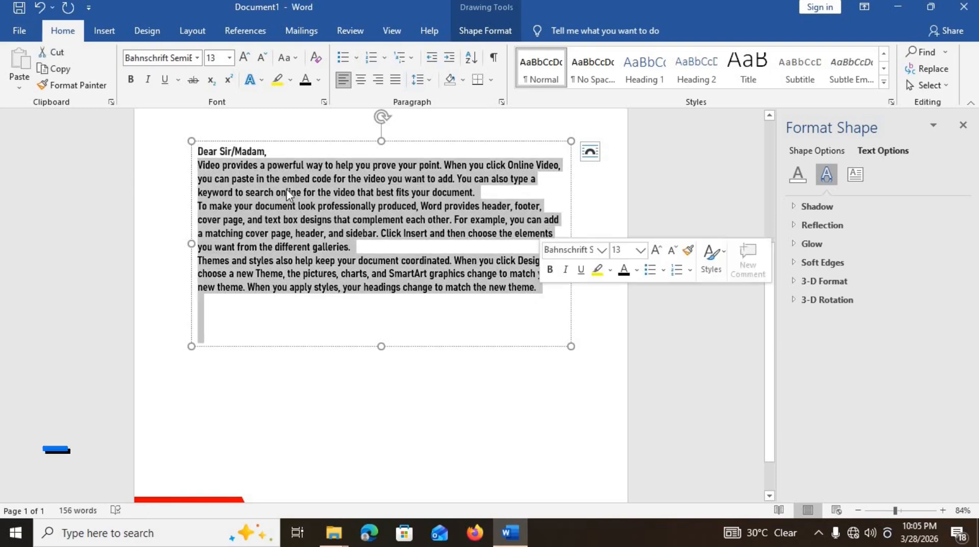
click(196, 58)
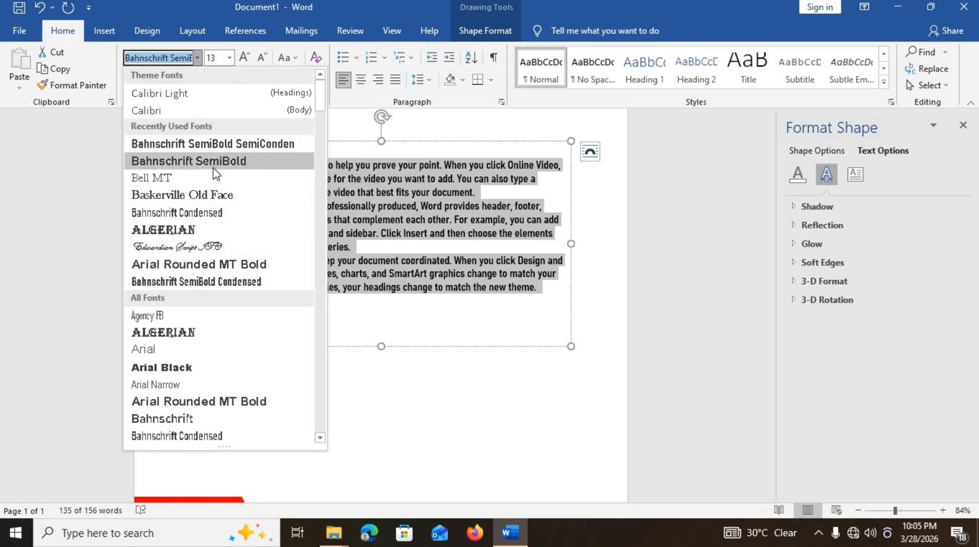
click(192, 110)
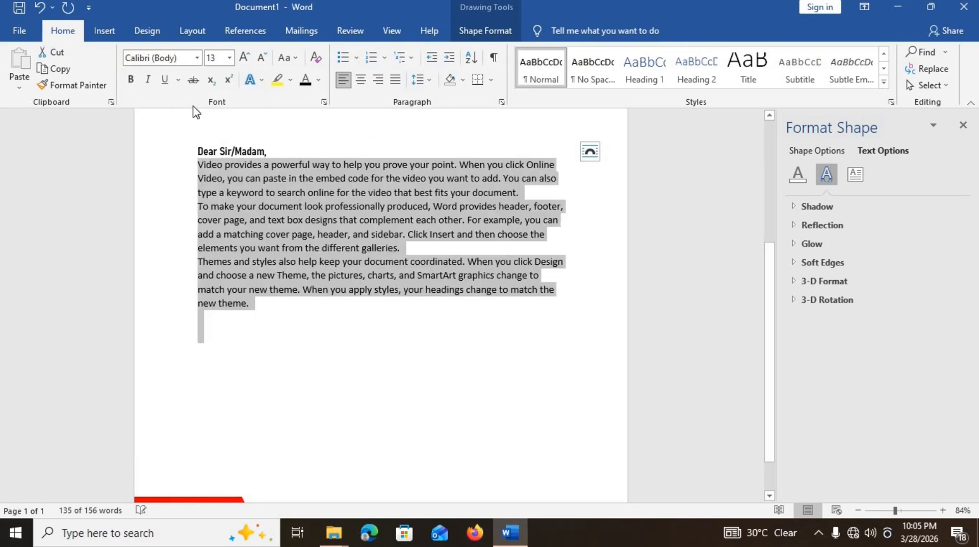
click(245, 59)
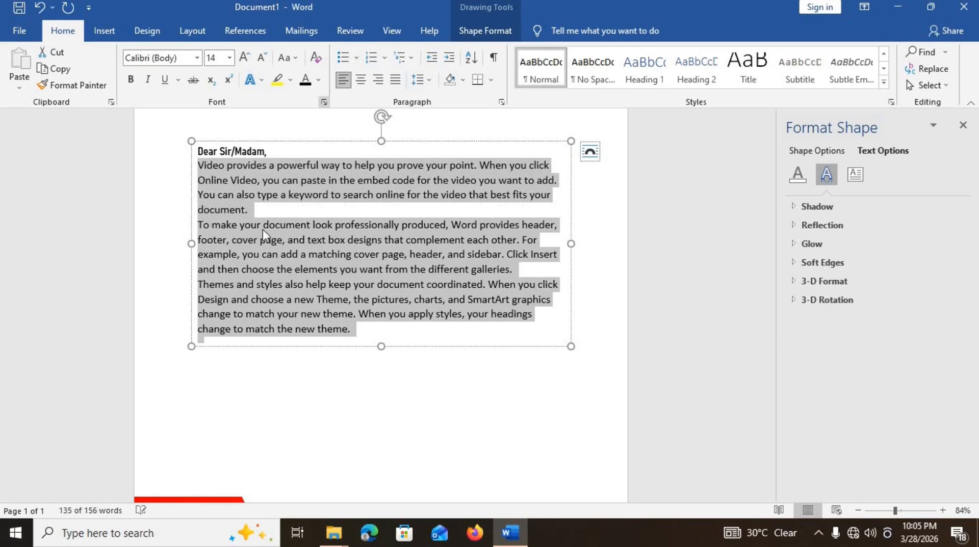
click(193, 31)
click(432, 64)
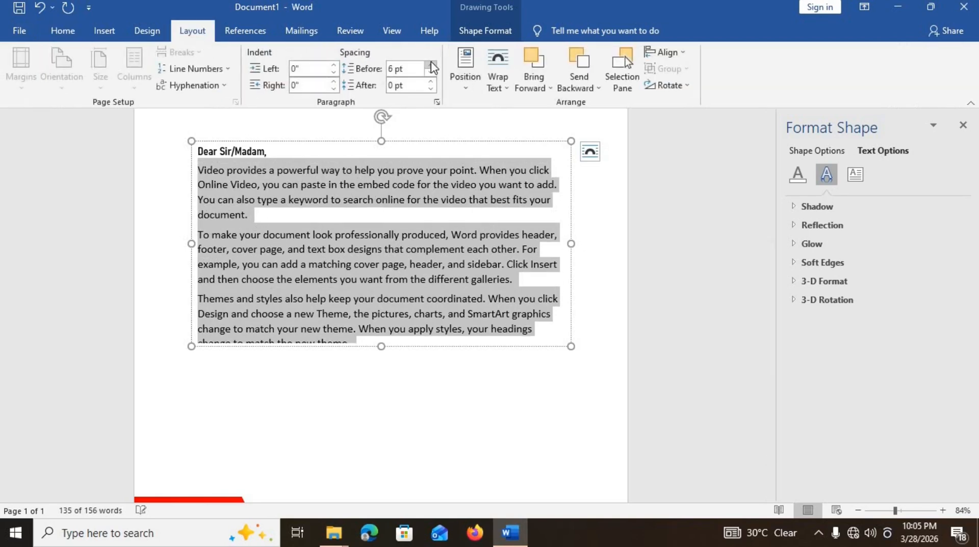
click(431, 82)
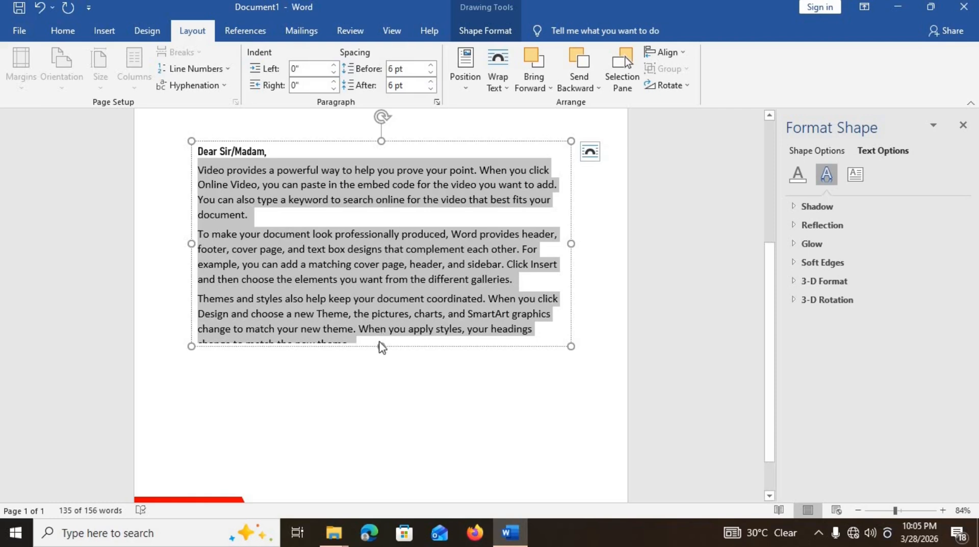
drag(377, 348, 381, 358)
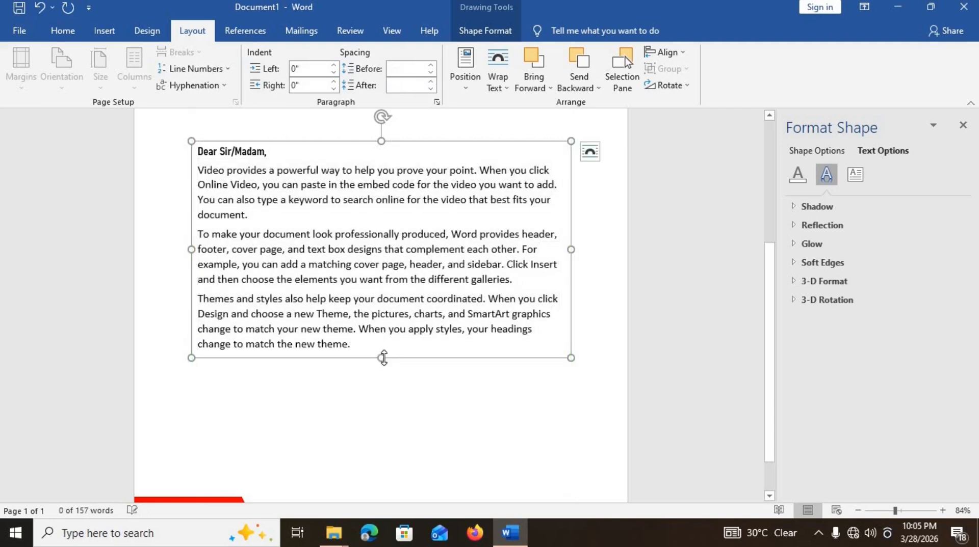
click(375, 401)
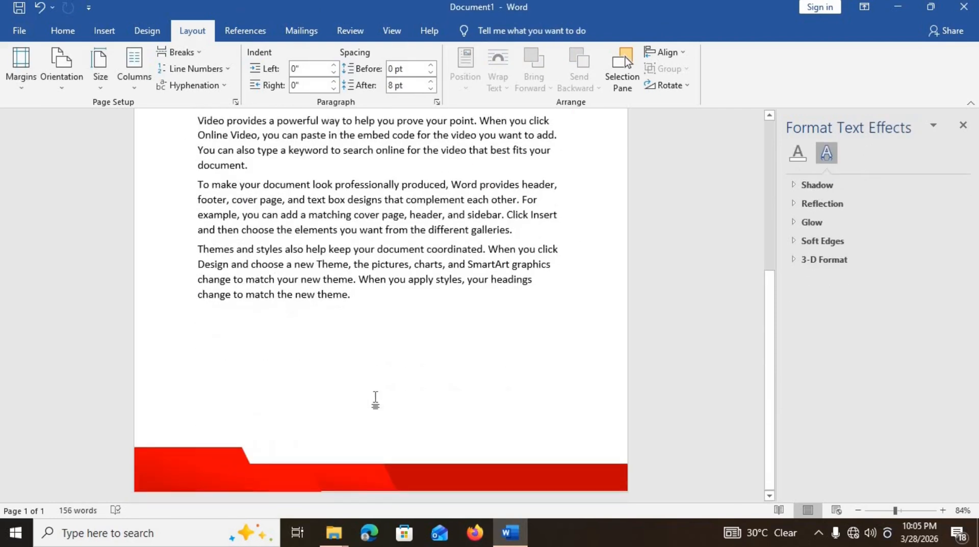
- Duplicate the body text box lower on the page and shrink the copy to a small empty box
scroll(375, 401, up, 3)
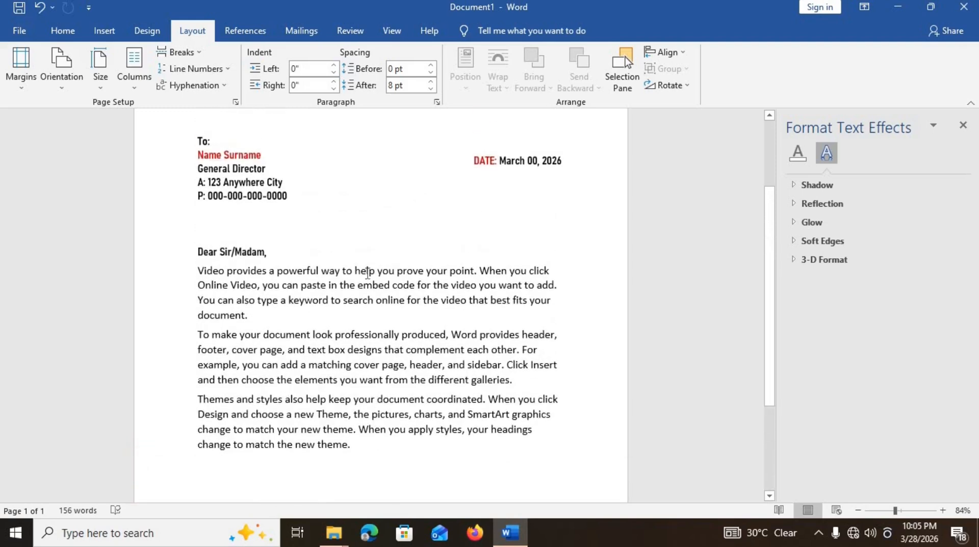
click(367, 271)
click(366, 244)
scroll(357, 246, down, 3)
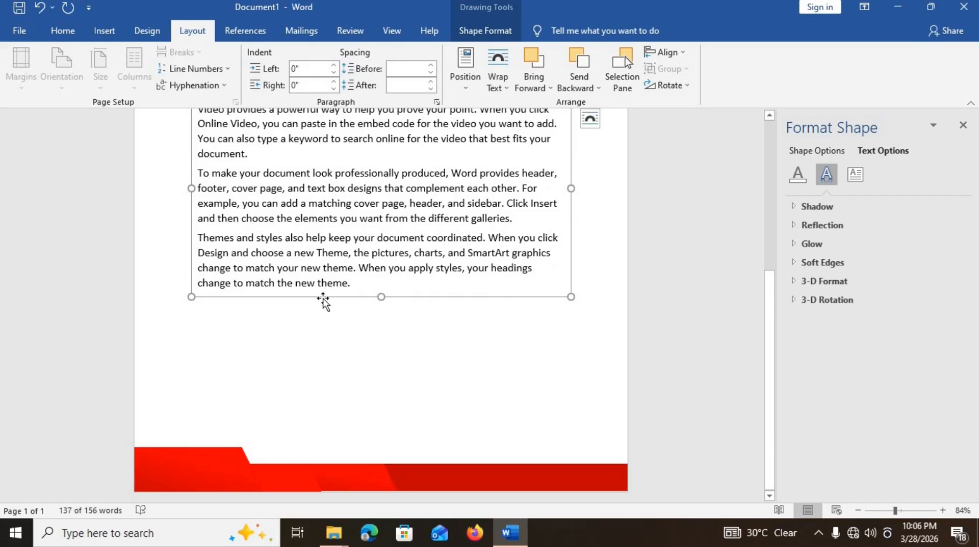
drag(323, 298, 317, 428)
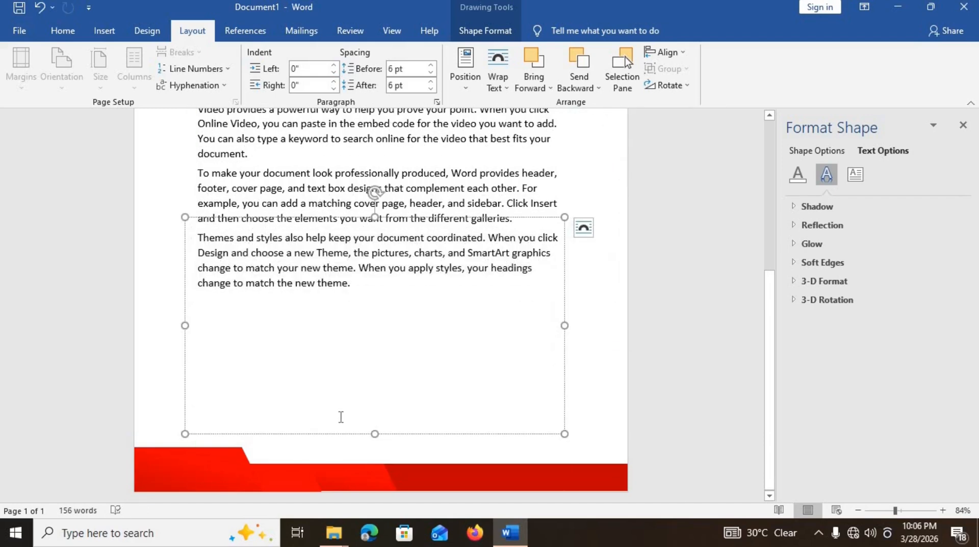
drag(564, 437, 365, 414)
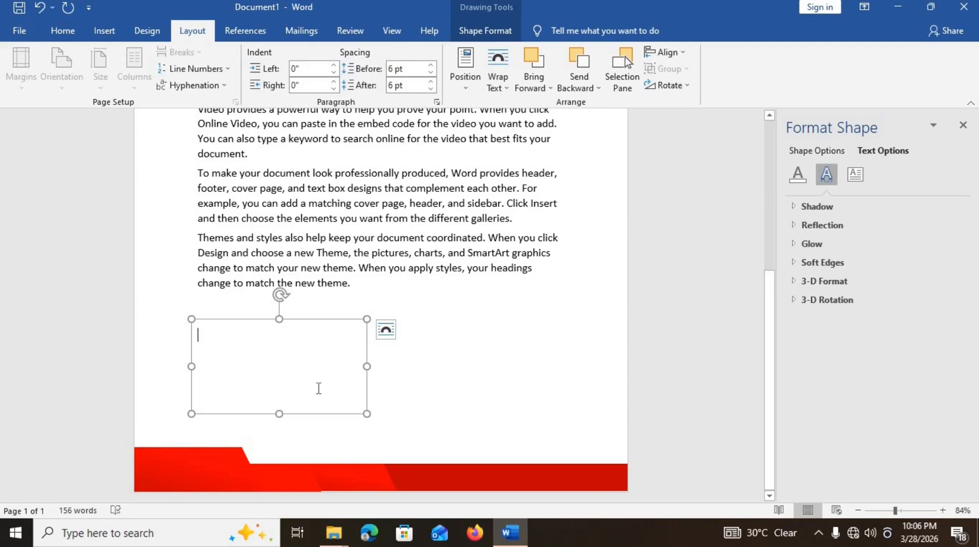
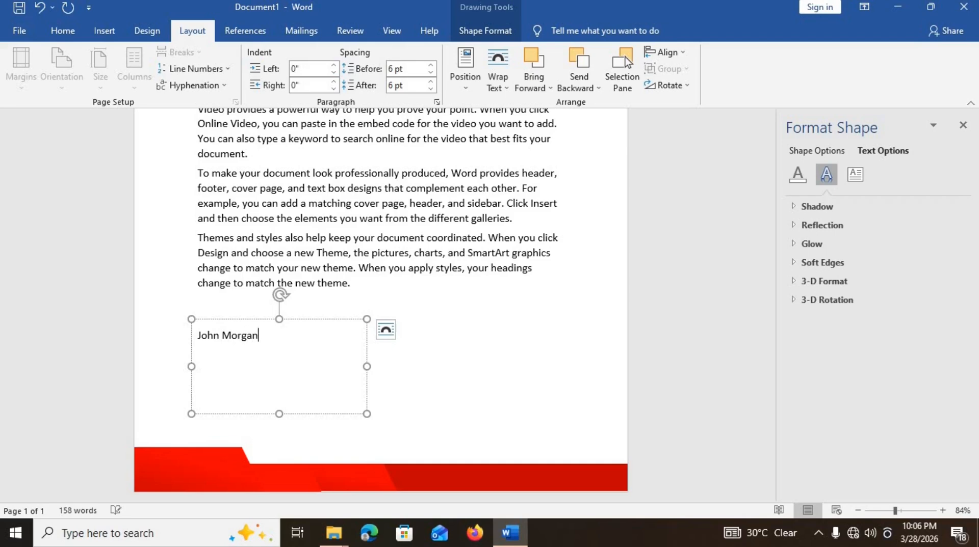
- Type the signer's name on two lines and 'Template Warriors' on the third line
key(Return)
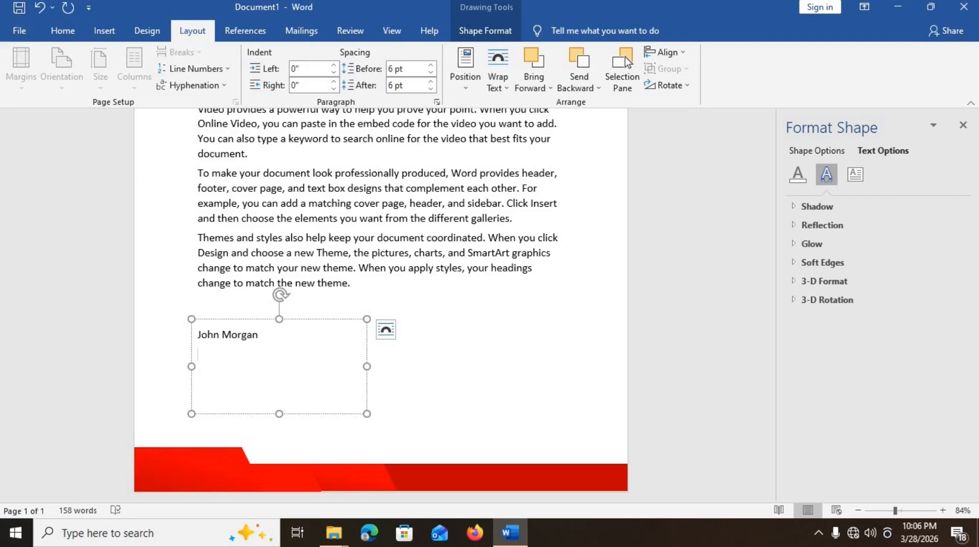
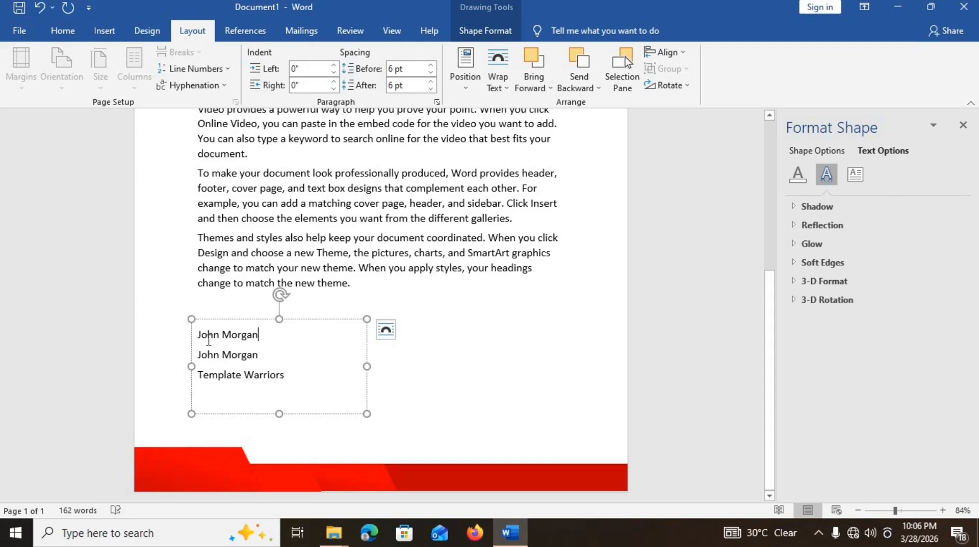
triple_click(198, 338)
- Set the first name line in Edwardian Script ITC at 28 pt
click(63, 32)
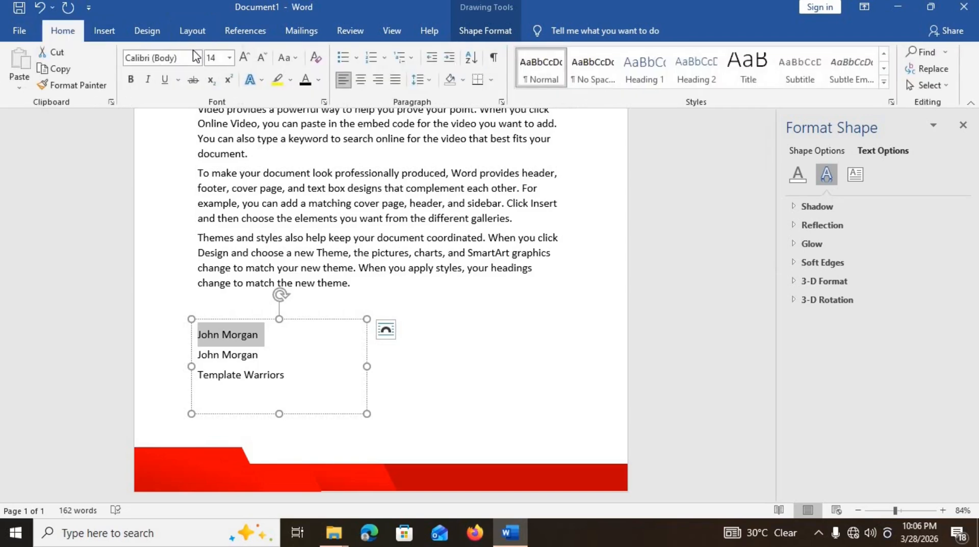
click(195, 58)
text(Edwardian Script I)
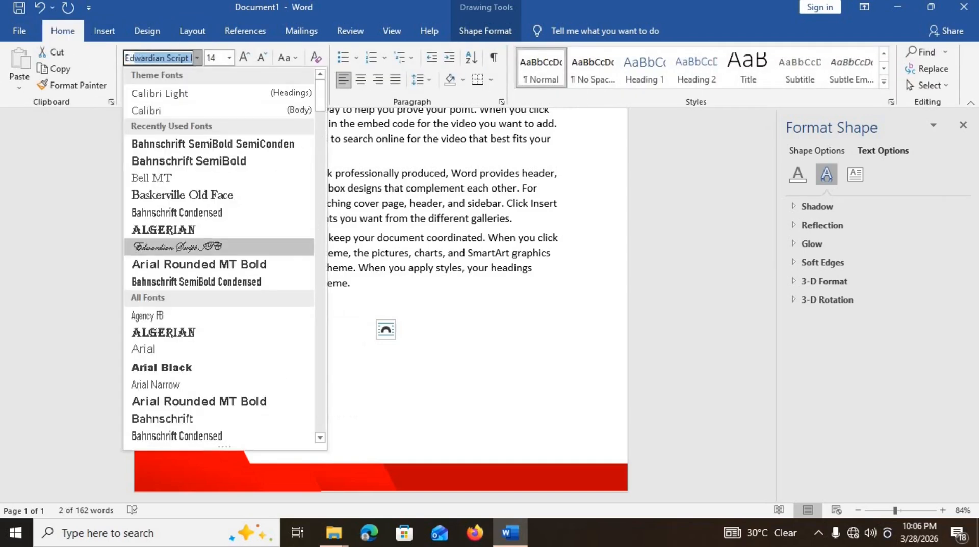
key(Return)
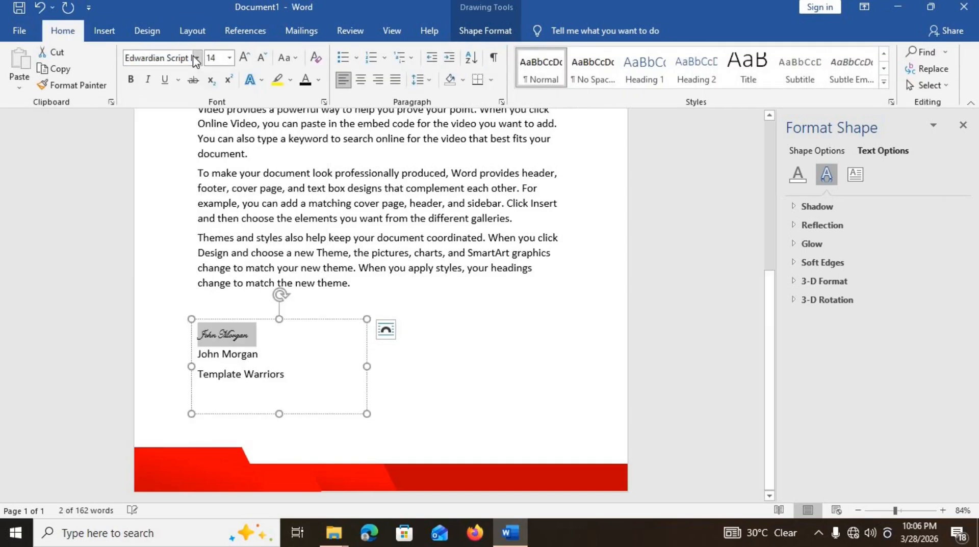
click(230, 58)
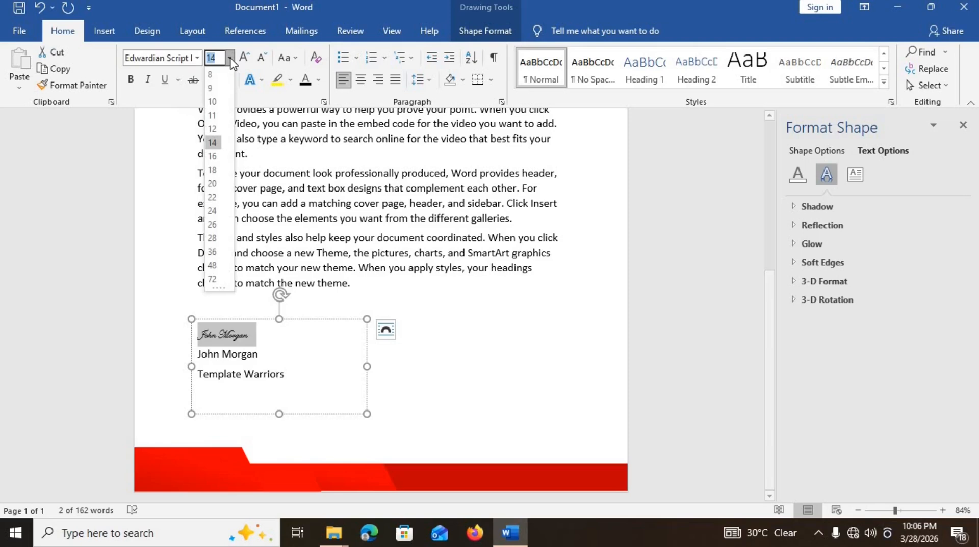
click(213, 238)
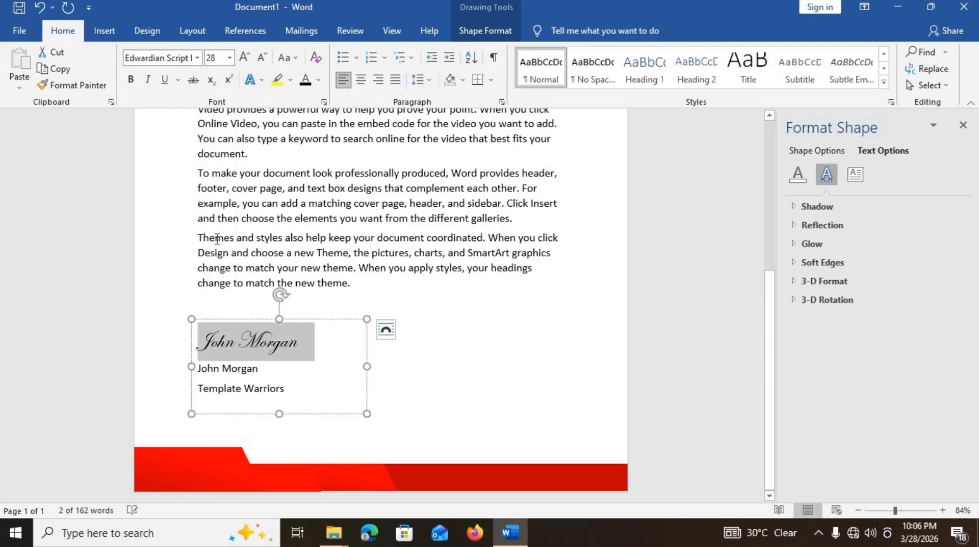
click(274, 375)
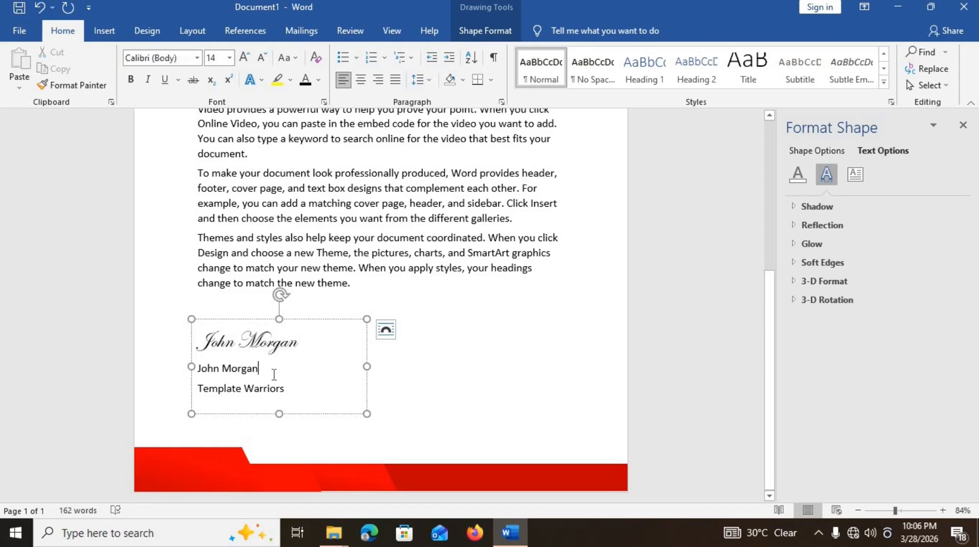
- Set 0 pt spacing before and after on all signature lines and center them
key(ctrl+a)
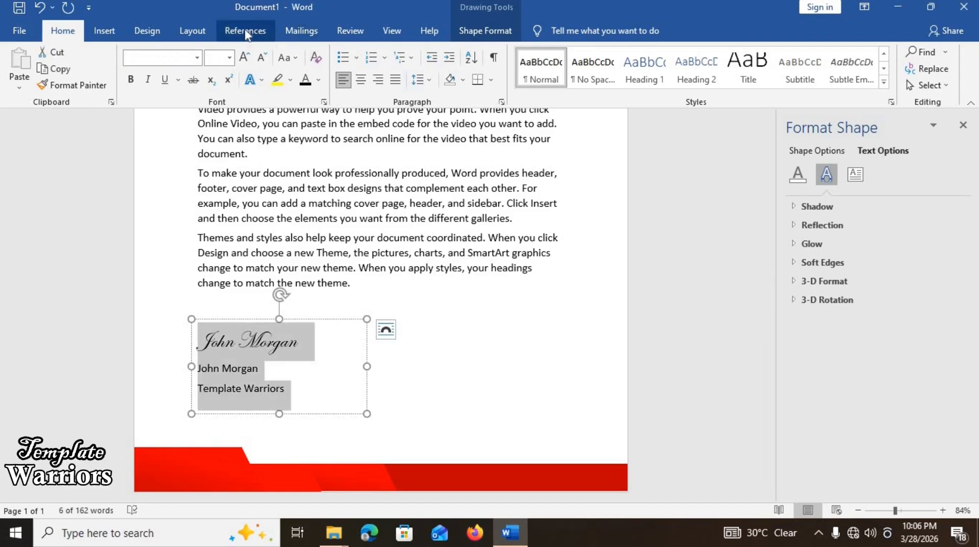
click(210, 30)
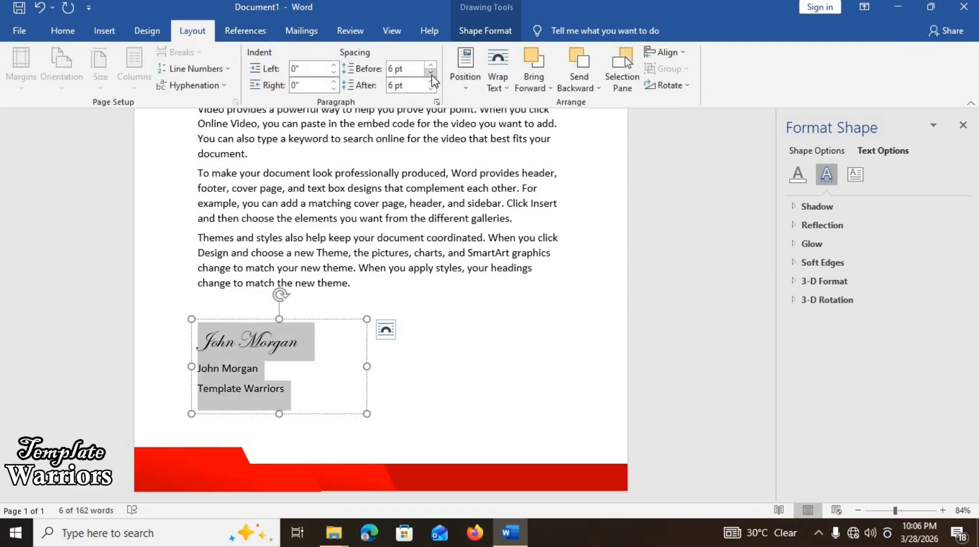
click(431, 73)
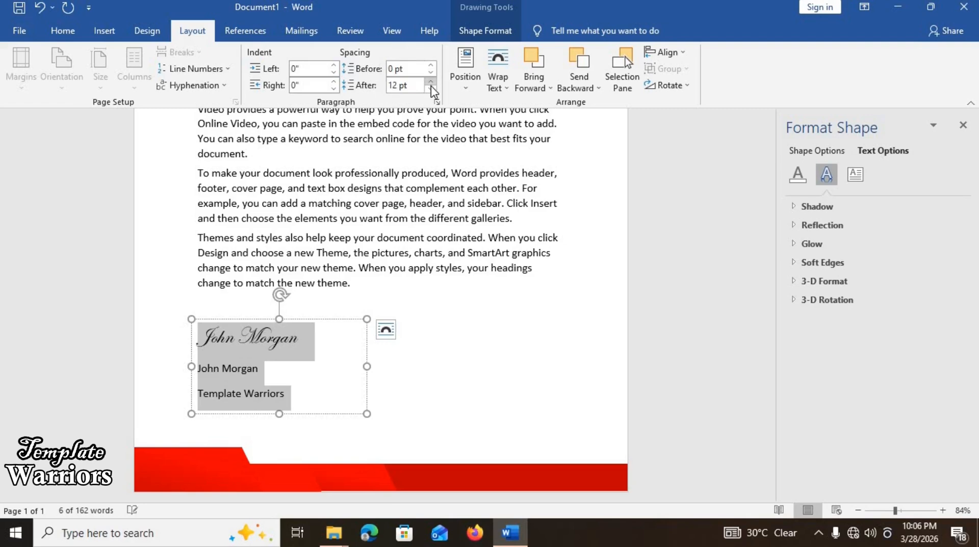
click(432, 89)
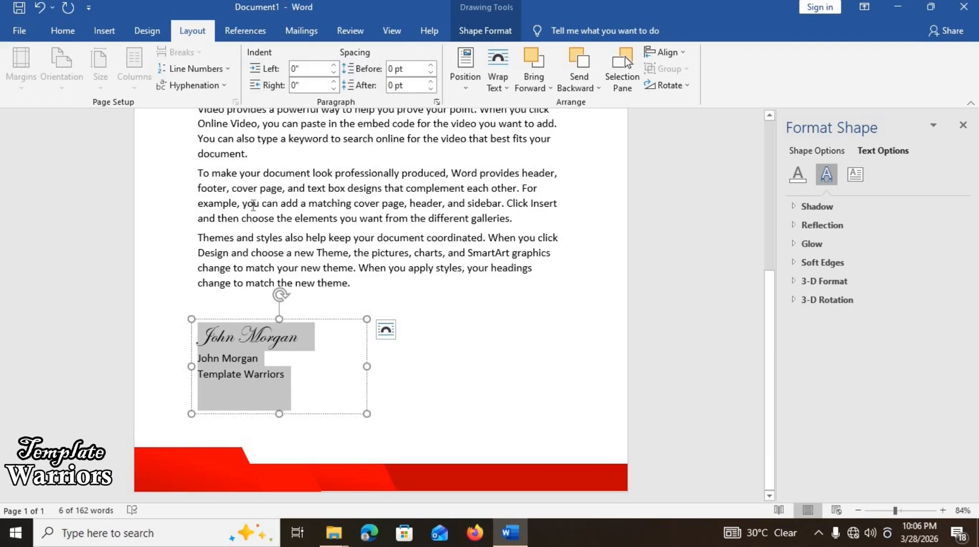
click(62, 30)
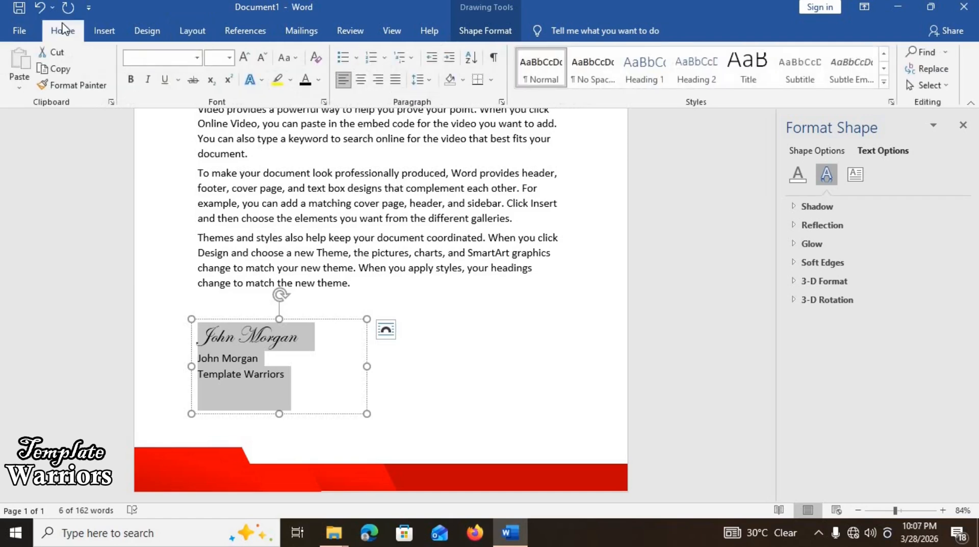
click(360, 79)
click(320, 371)
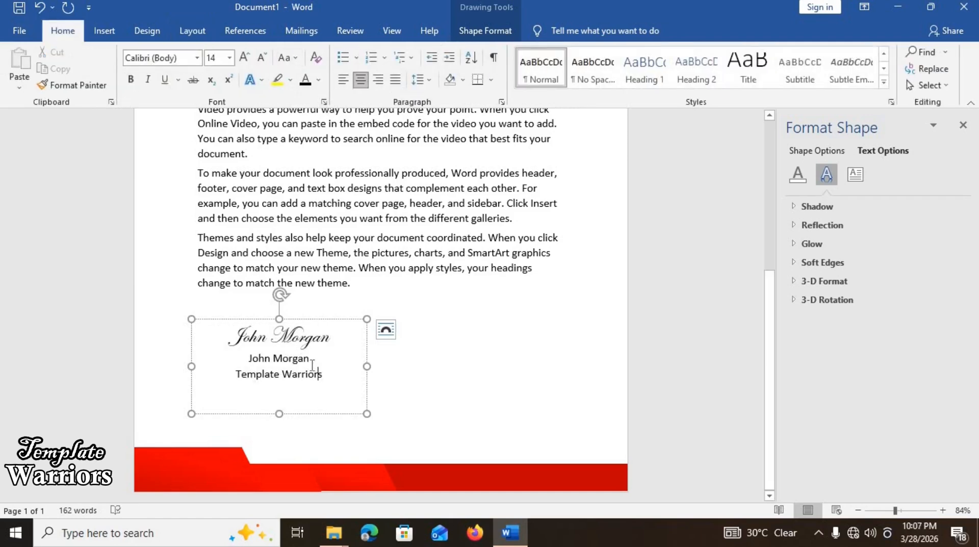
- Make the printed name red Bahnschrift SemiBold SemiCondensed and shrink the signature box to fit
triple_click(265, 364)
click(385, 330)
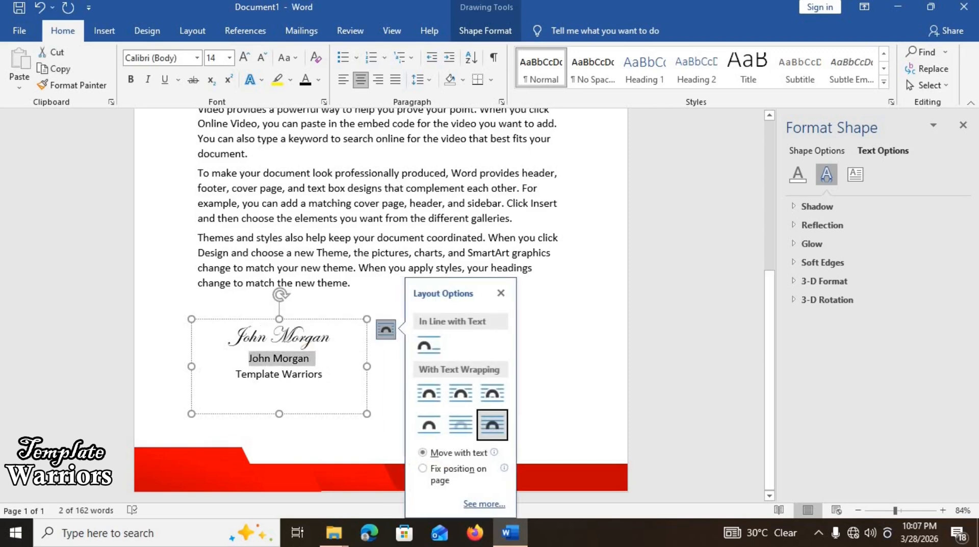
click(197, 57)
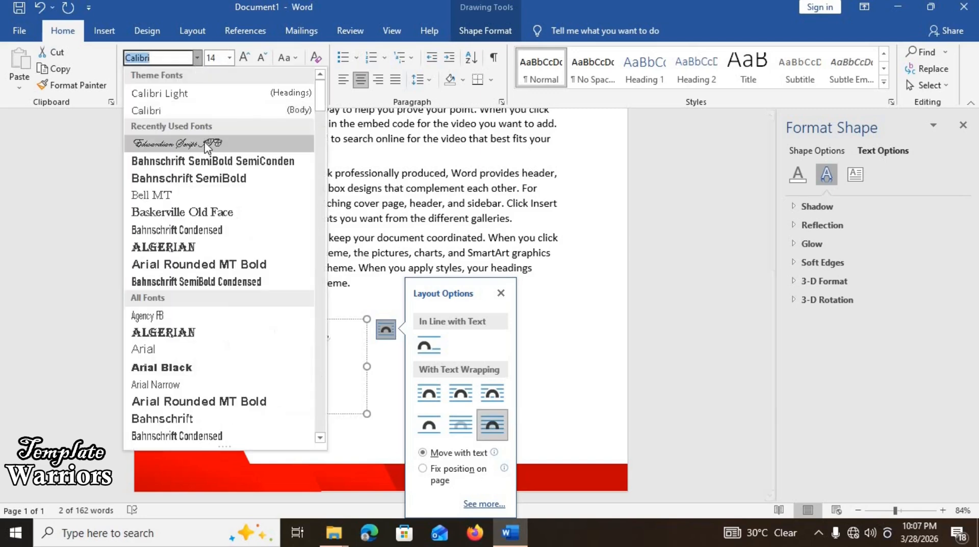
click(220, 163)
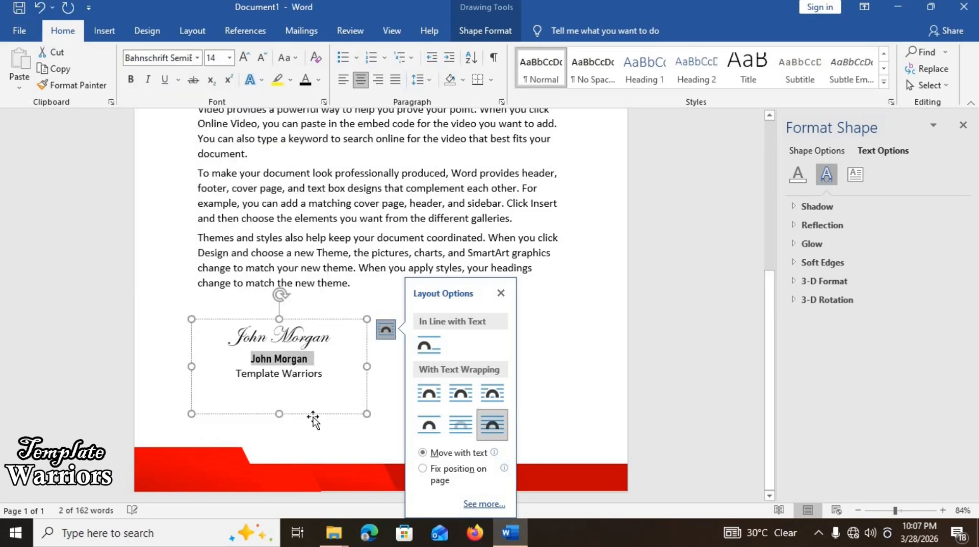
click(314, 374)
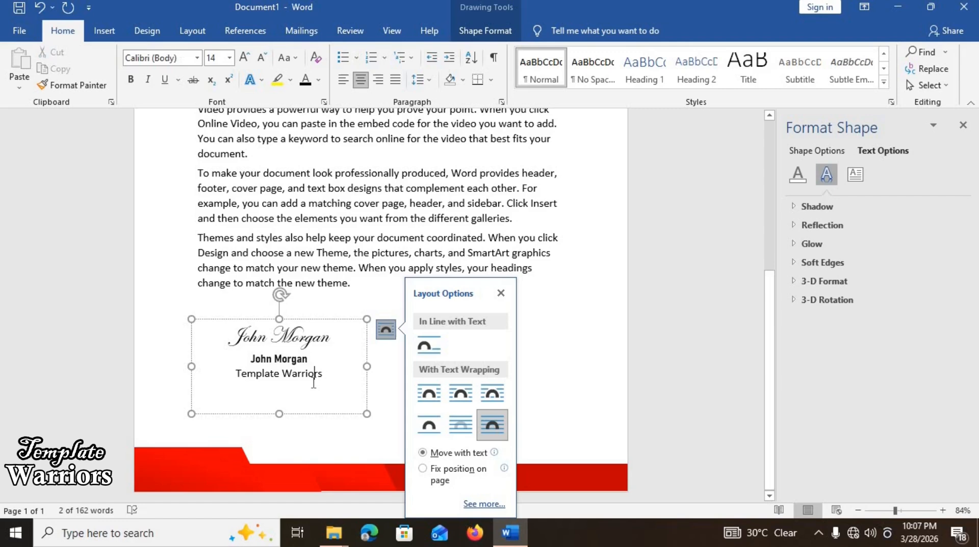
double_click(302, 358)
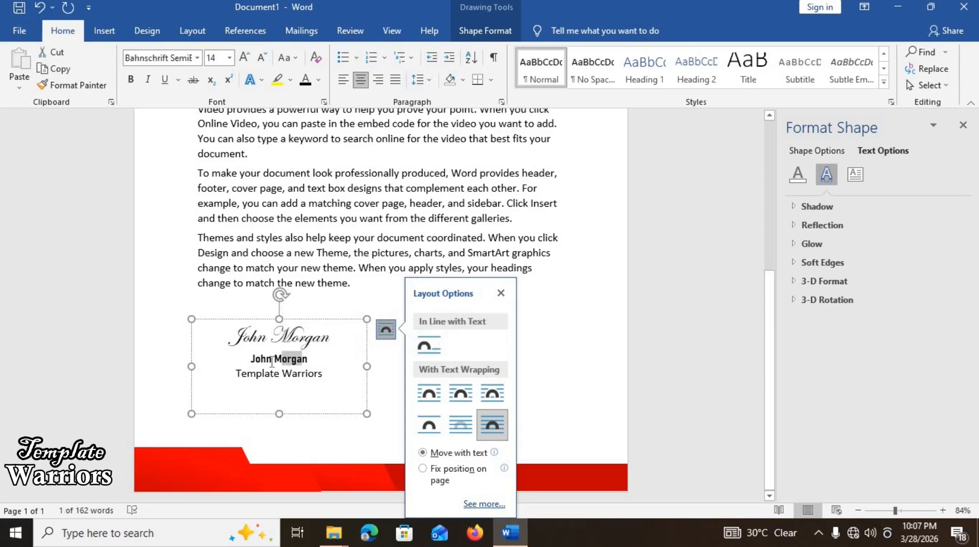
drag(271, 362, 312, 360)
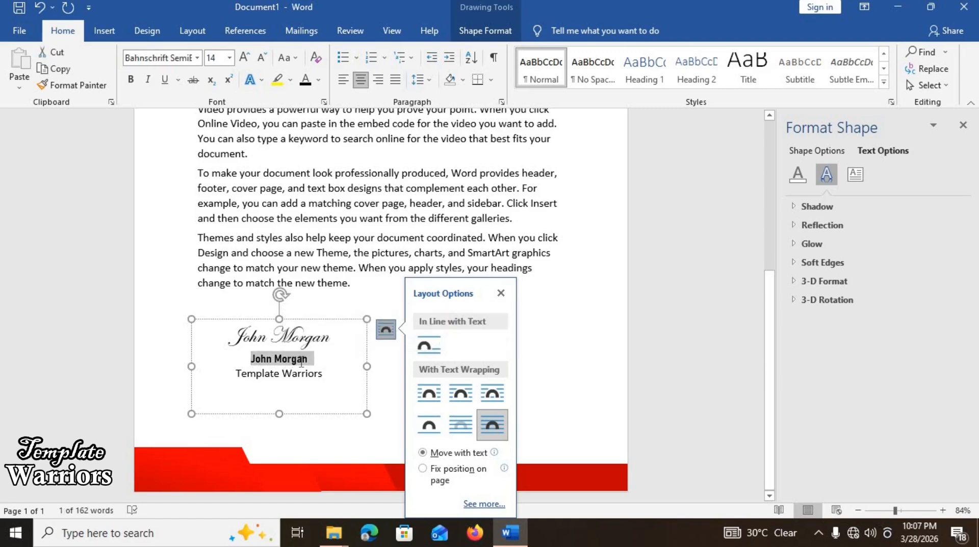
click(319, 80)
click(305, 241)
mouse_move(366, 416)
mouse_down()
mouse_move(297, 386)
mouse_move(438, 448)
mouse_up()
click(296, 383)
triple_click(440, 437)
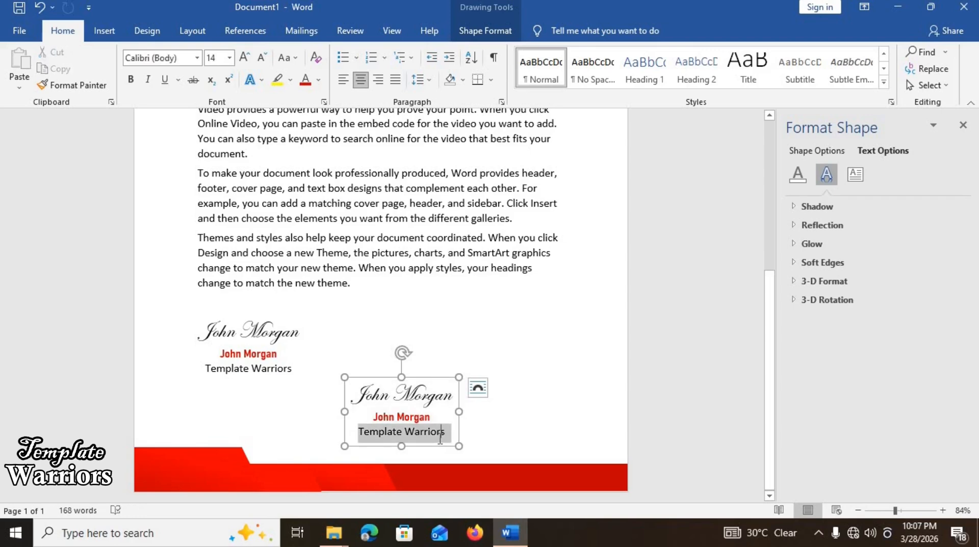
click(440, 437)
text(123)
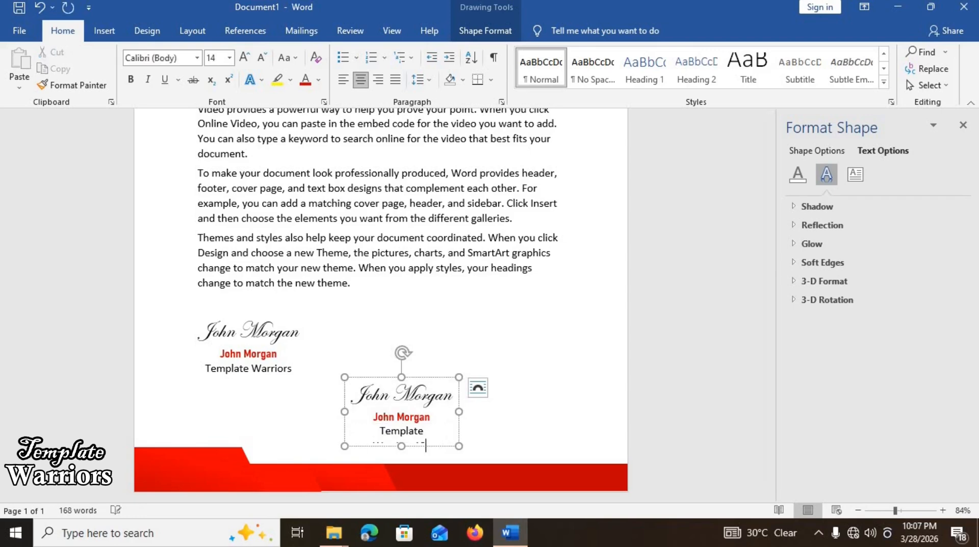
key(ctrl+a)
key(BackSpace)
text(+)
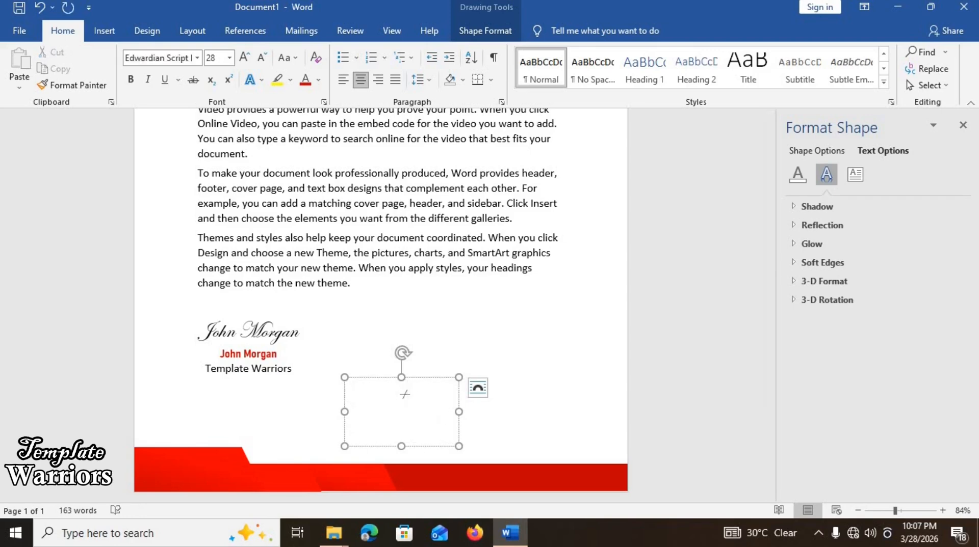
text(123-456)
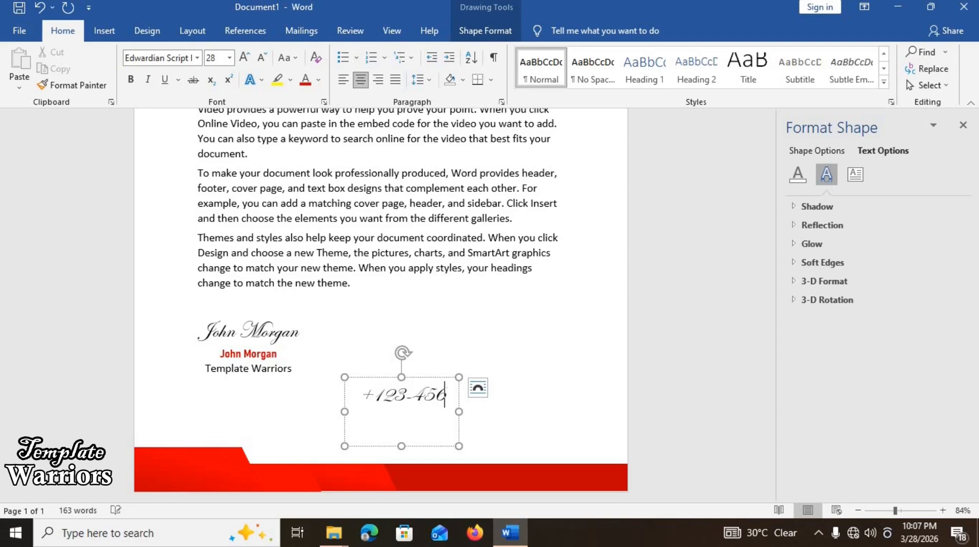
text(-7890)
- Format the phone number in Bahnschrift SemiBold SemiCondensed at 16 pt and narrow the box to one line
key(ctrl+a)
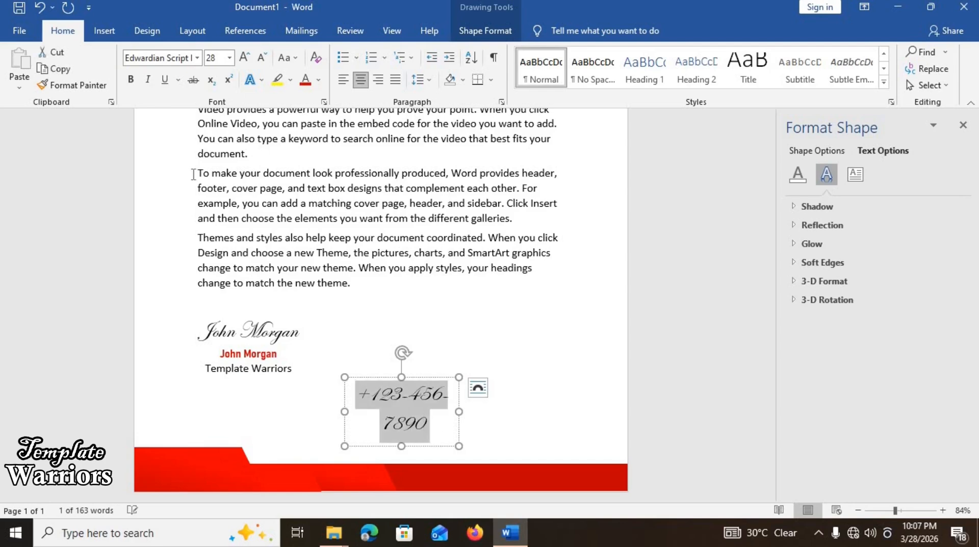
click(197, 58)
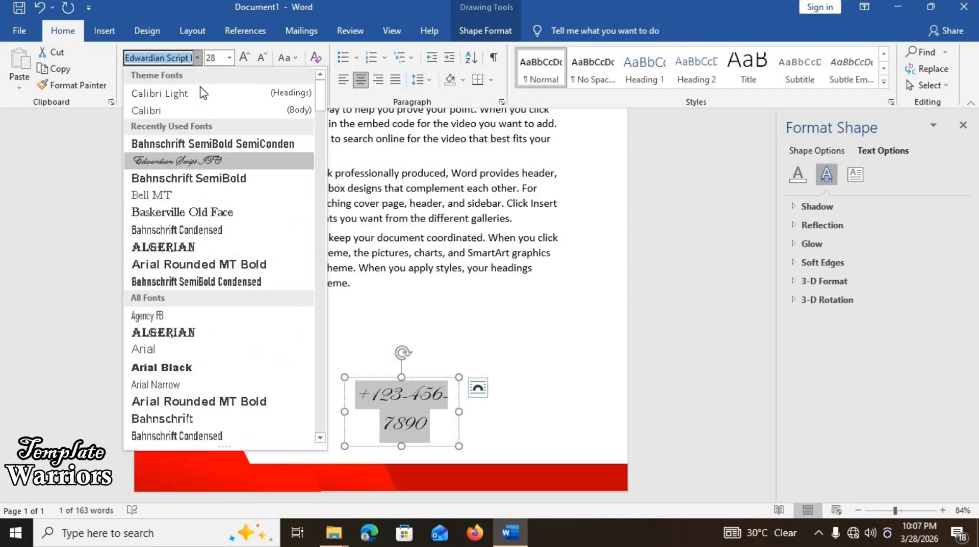
click(196, 142)
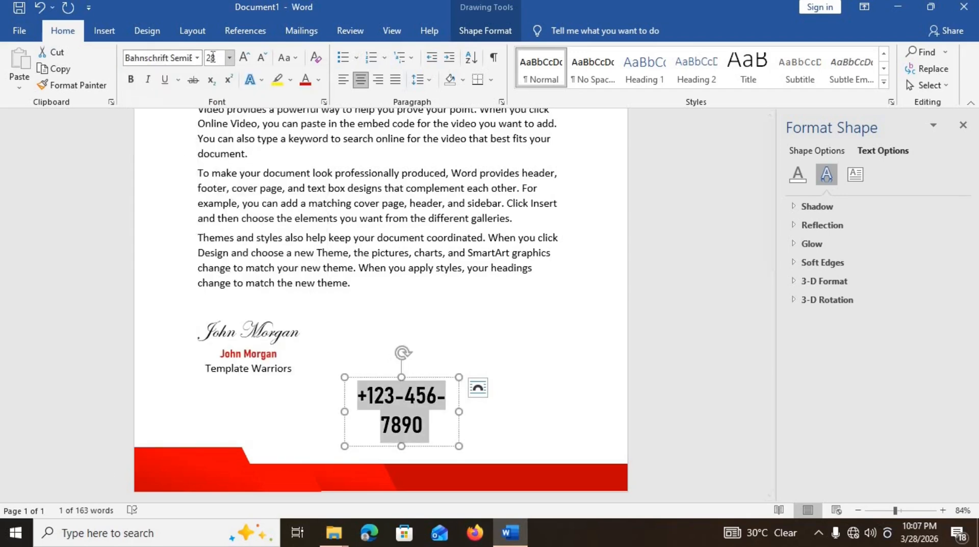
click(229, 60)
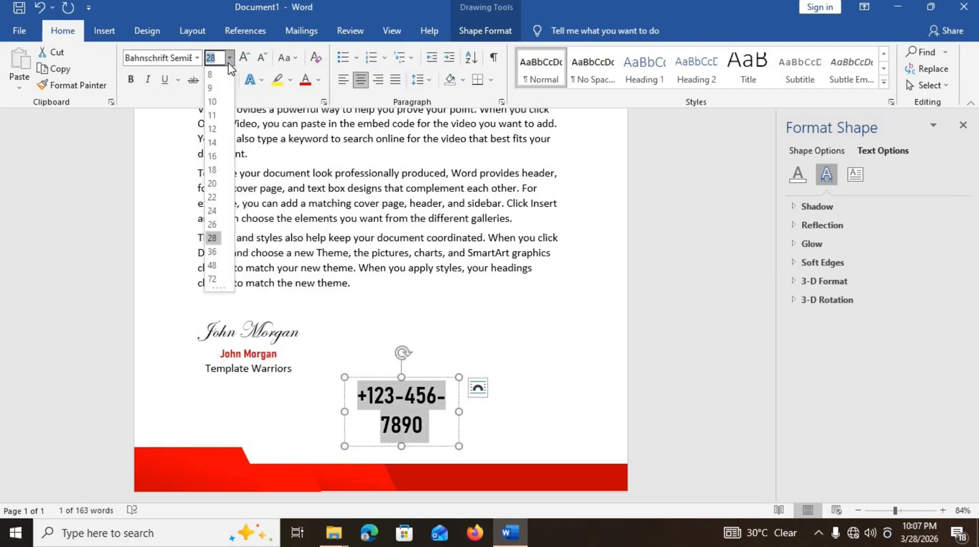
click(212, 156)
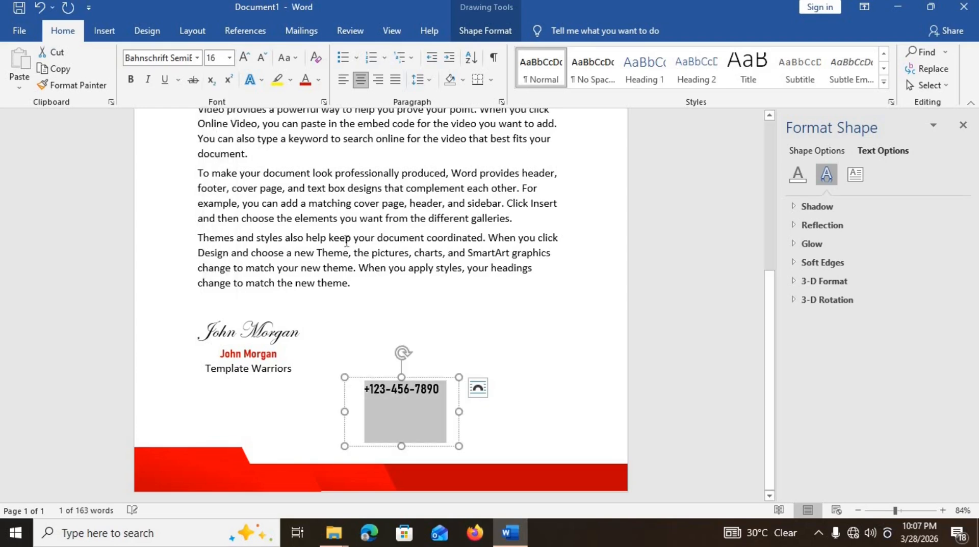
click(437, 436)
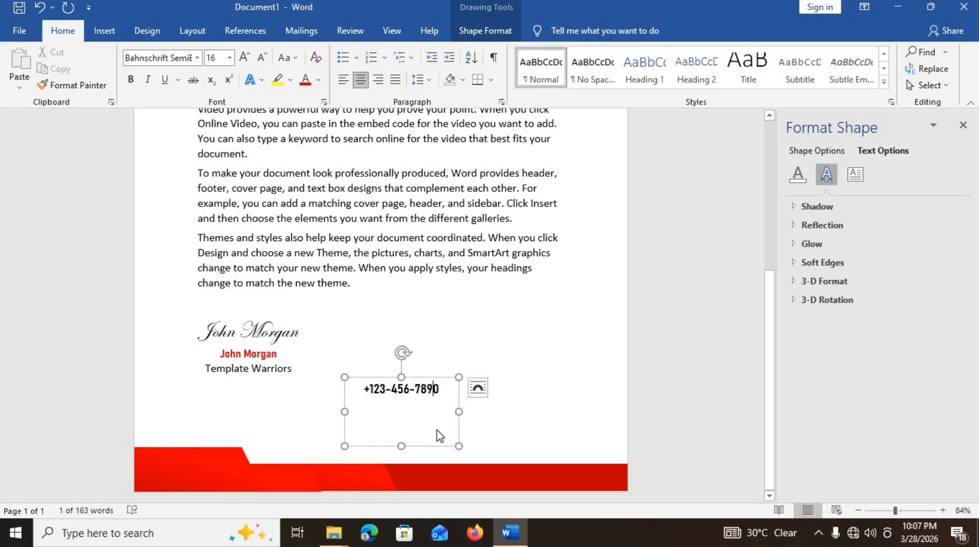
drag(459, 447, 324, 449)
- Draw an oval circle above the phone number with no outline and the recent red fill
click(403, 379)
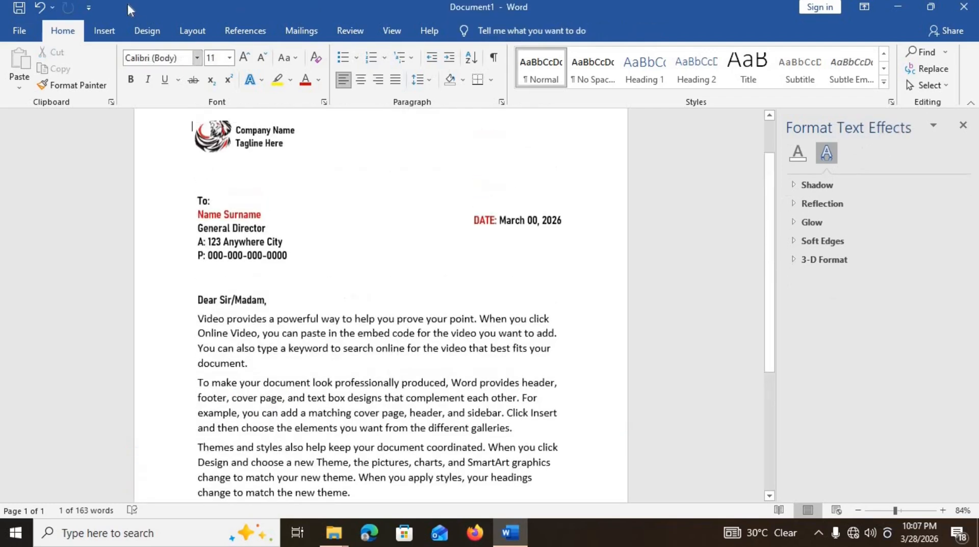
click(104, 32)
click(186, 52)
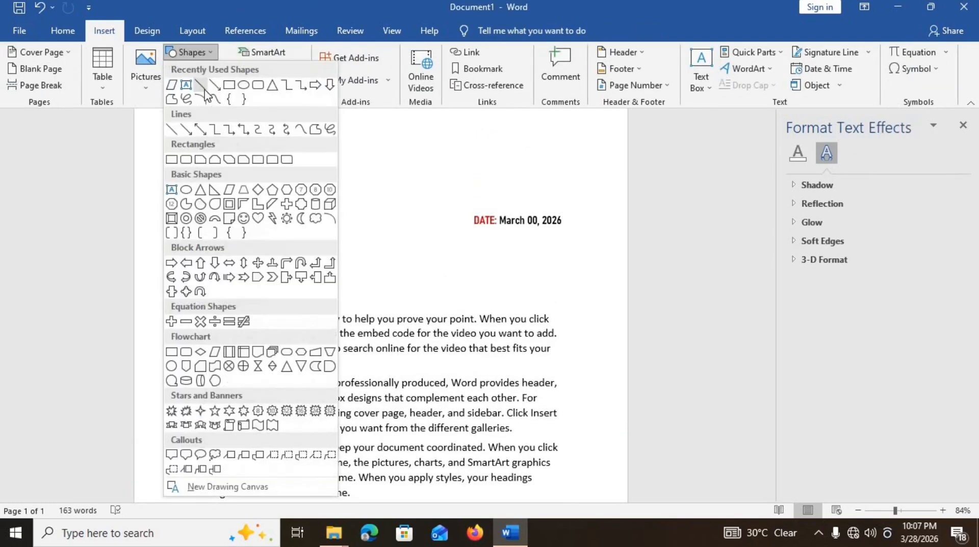
click(243, 84)
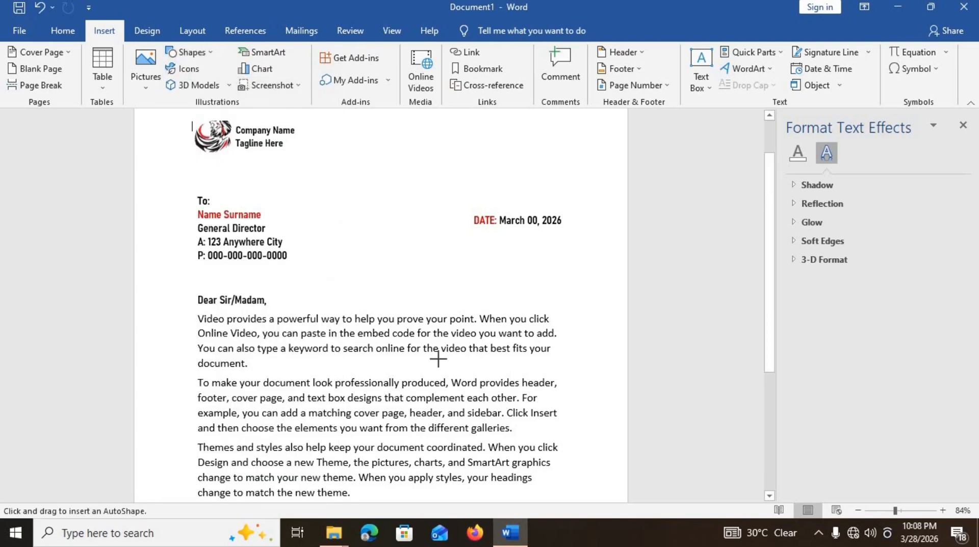
scroll(438, 360, down, 4)
mouse_move(332, 385)
mouse_down()
mouse_move(362, 411)
mouse_move(272, 402)
mouse_up()
click(343, 78)
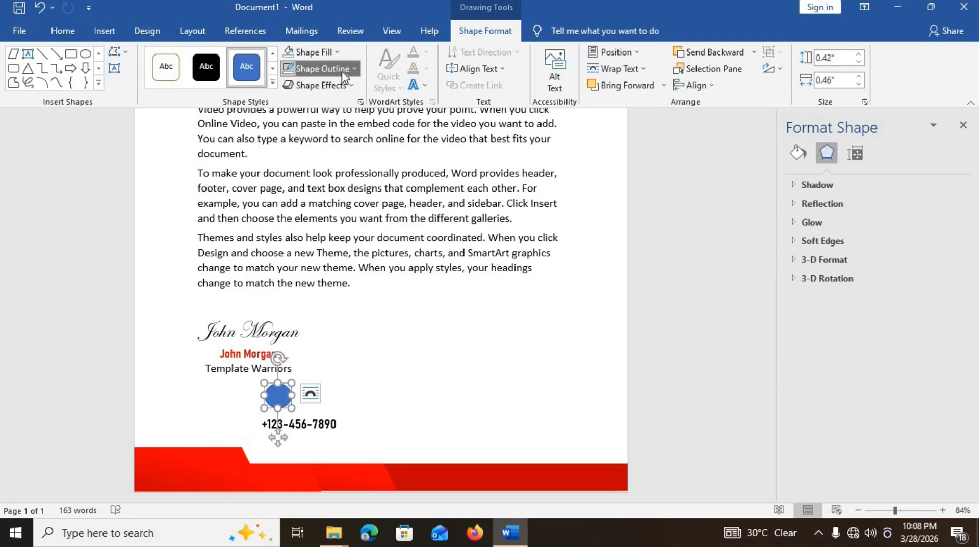
click(307, 222)
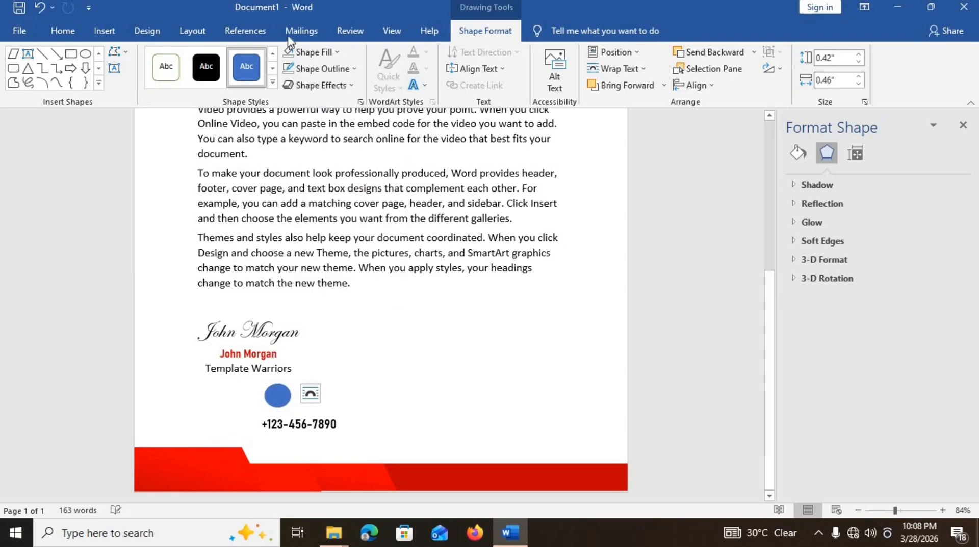
click(337, 52)
click(288, 193)
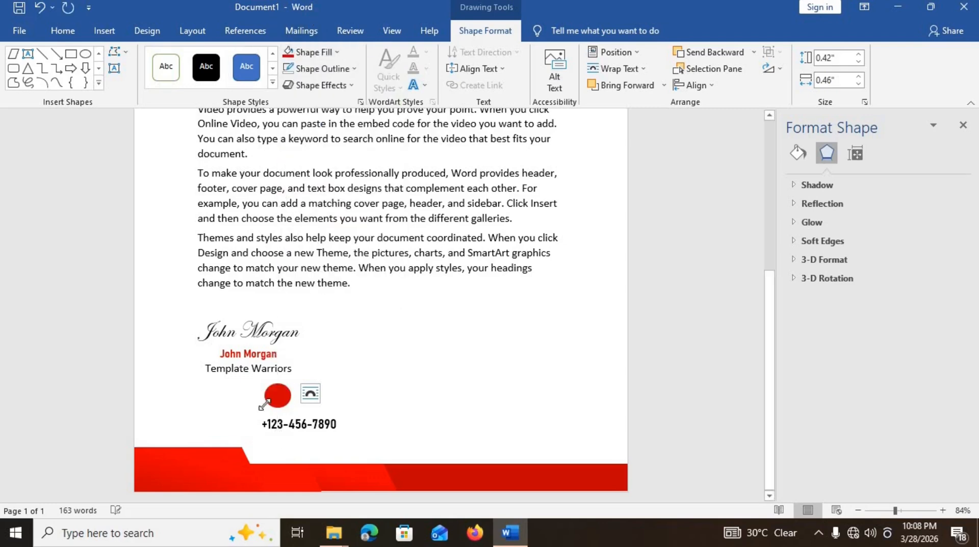
- Move the circle to the middle and copy it to the right and left, forming a row of three
drag(282, 400, 465, 399)
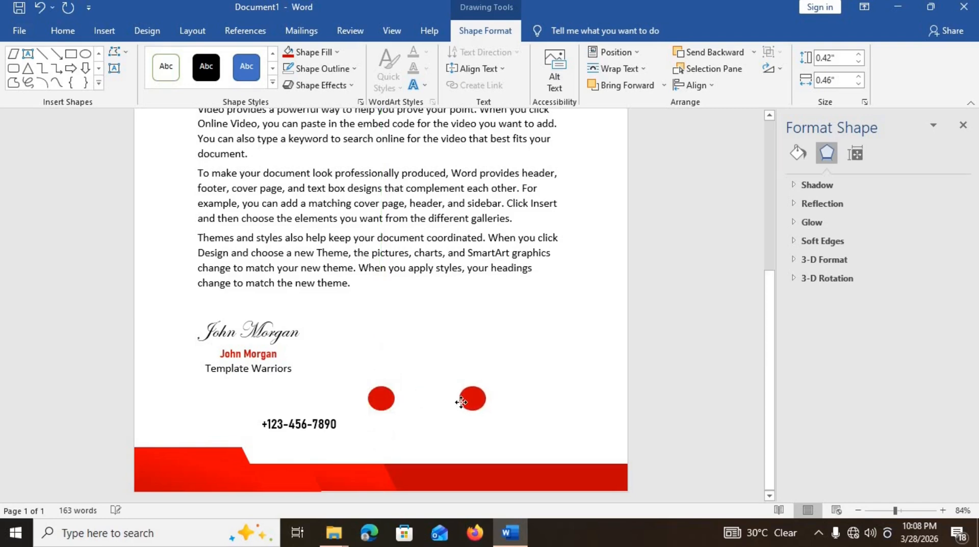
drag(466, 403, 307, 399)
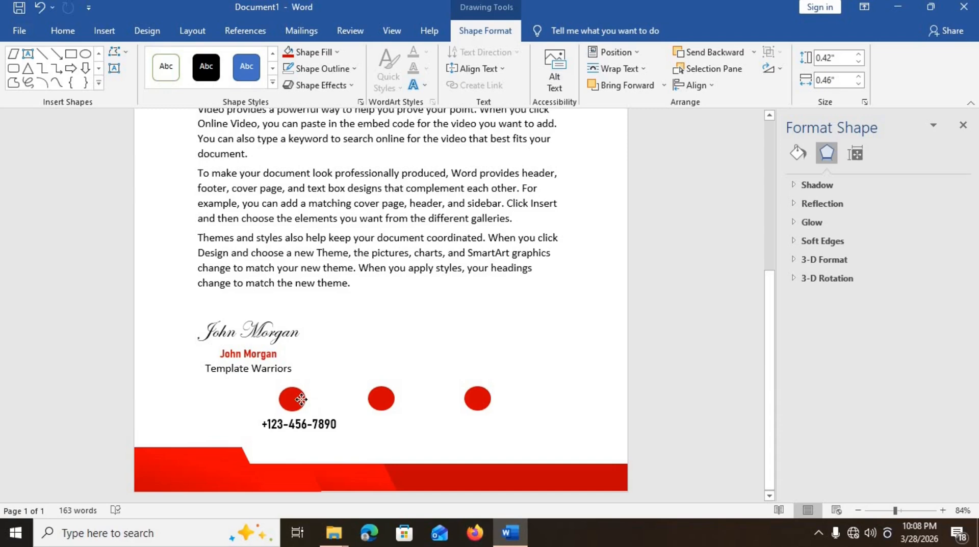
drag(300, 399, 387, 434)
click(320, 424)
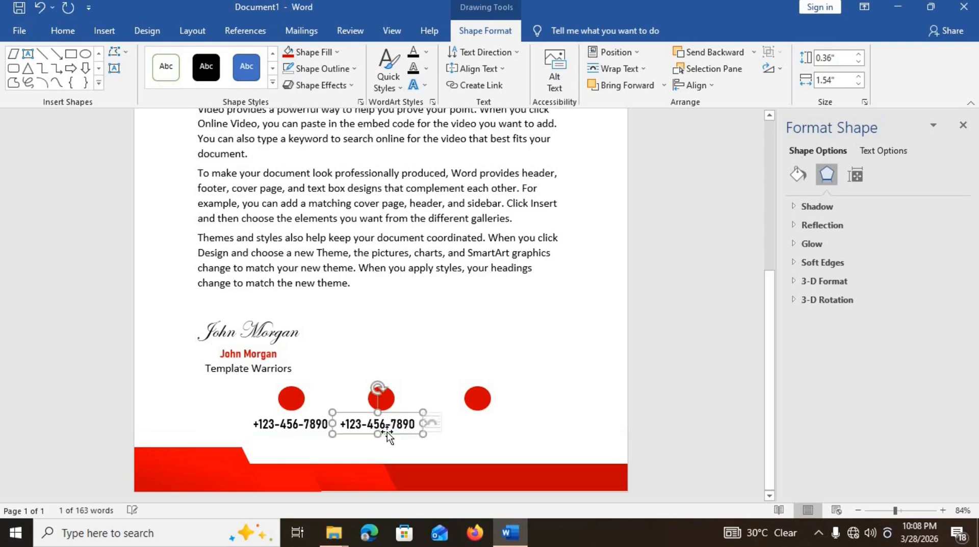
- Replace the copied phone number under the middle circle with the e-mail address and widen its box
triple_click(389, 427)
key(BackSpace)
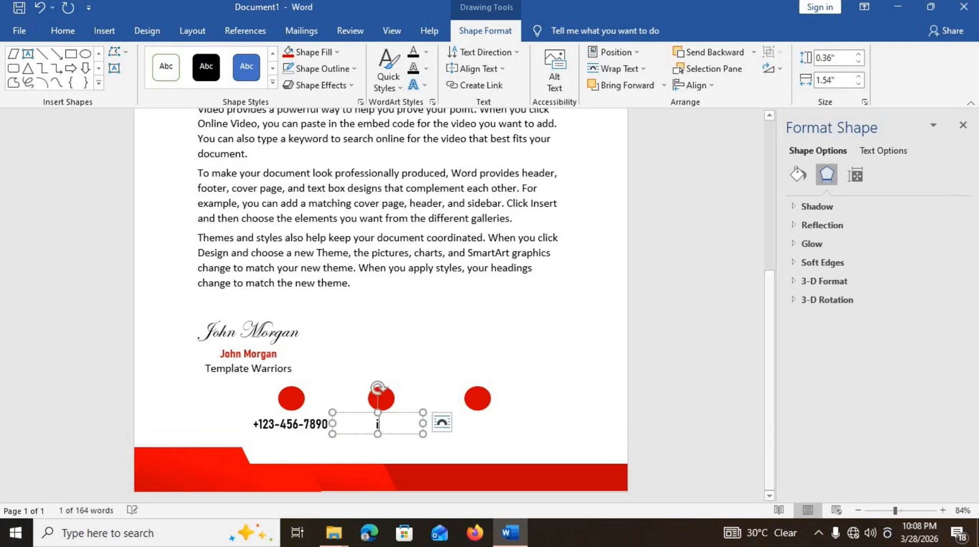
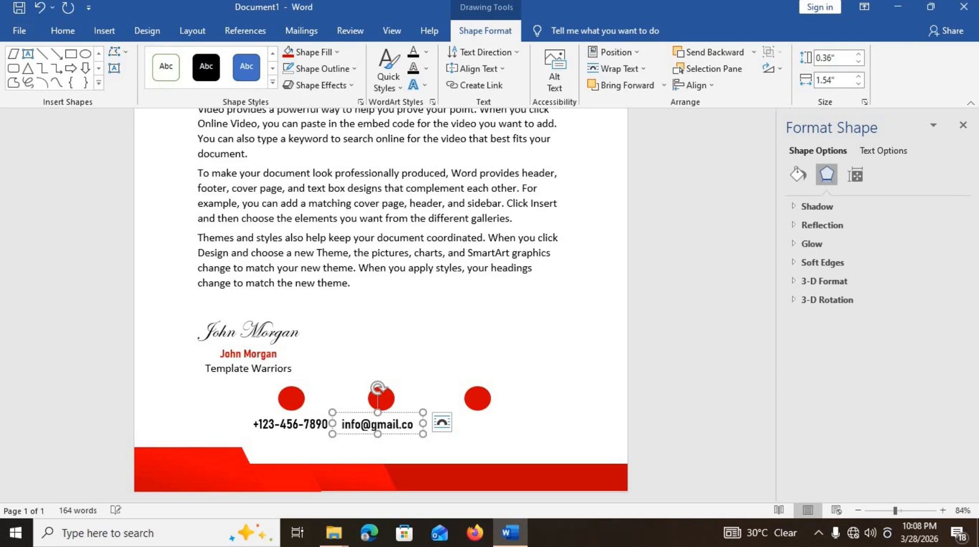
drag(423, 423, 495, 435)
- Change the third box's text to 'Anywhere City' and widen the box to fit
triple_click(494, 423)
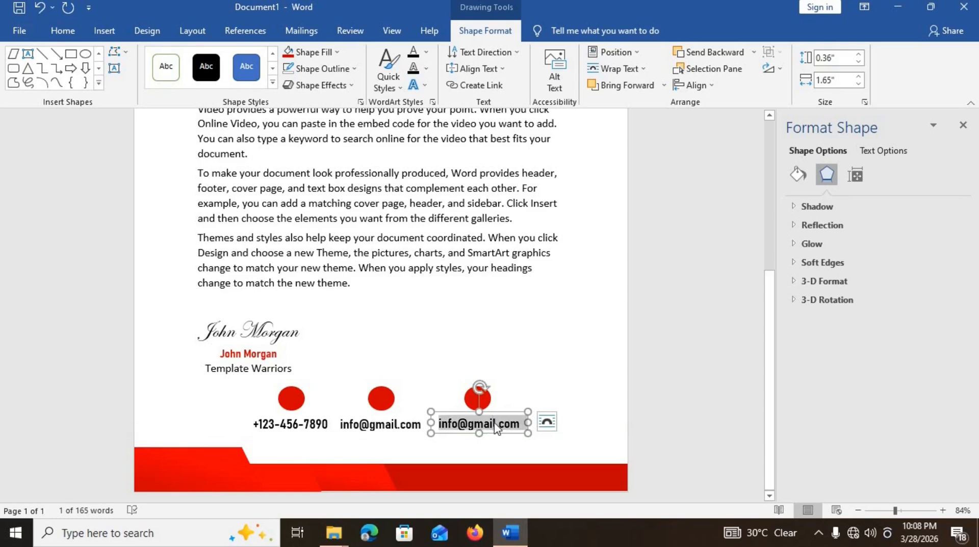
text(Anywhere)
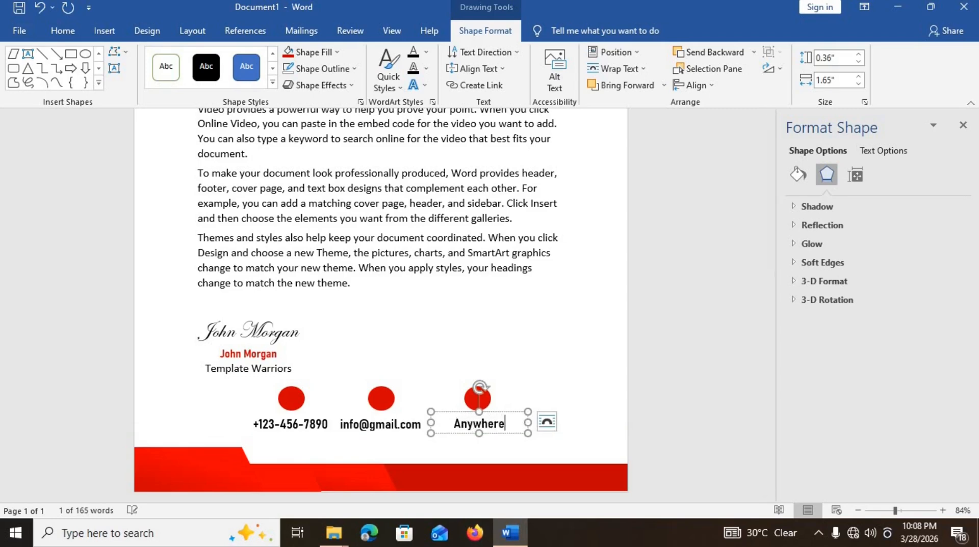
text( City)
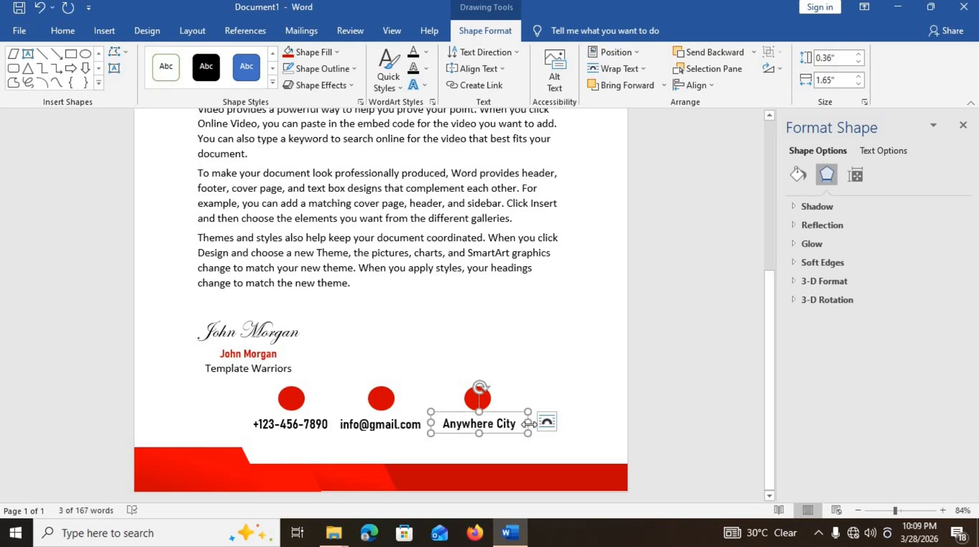
drag(528, 423, 509, 435)
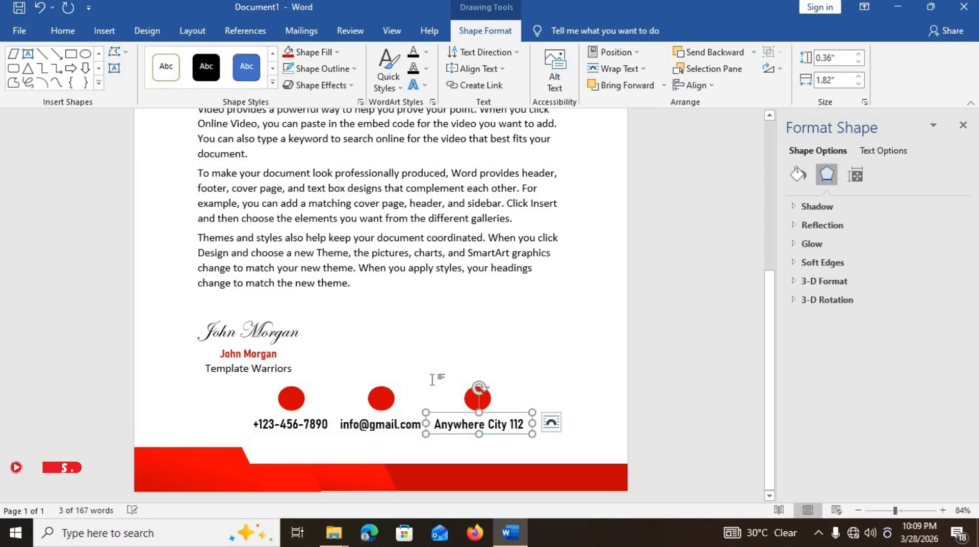
scroll(443, 316, up, 5)
click(441, 316)
scroll(286, 438, down, 5)
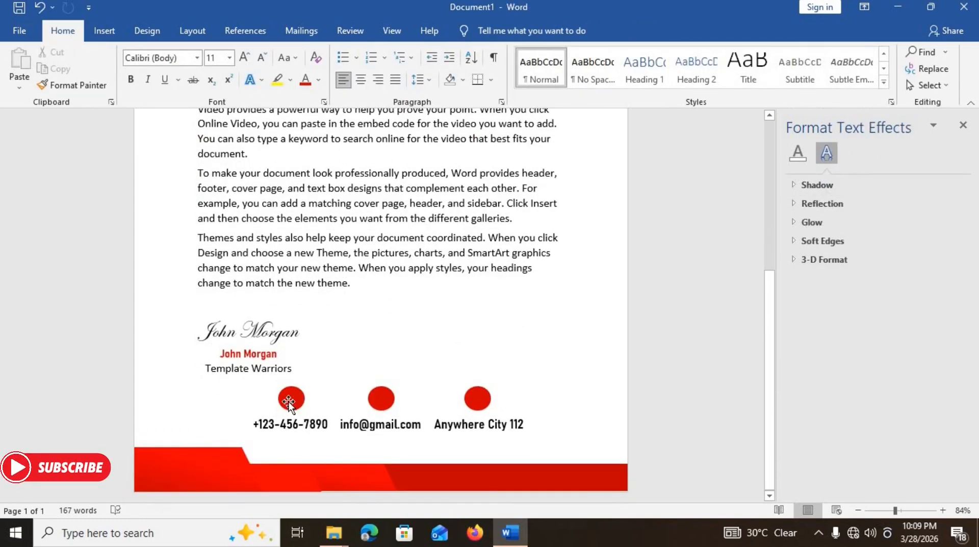
- Insert the phone picture from this device and set it to In Front of Text
click(104, 32)
click(146, 76)
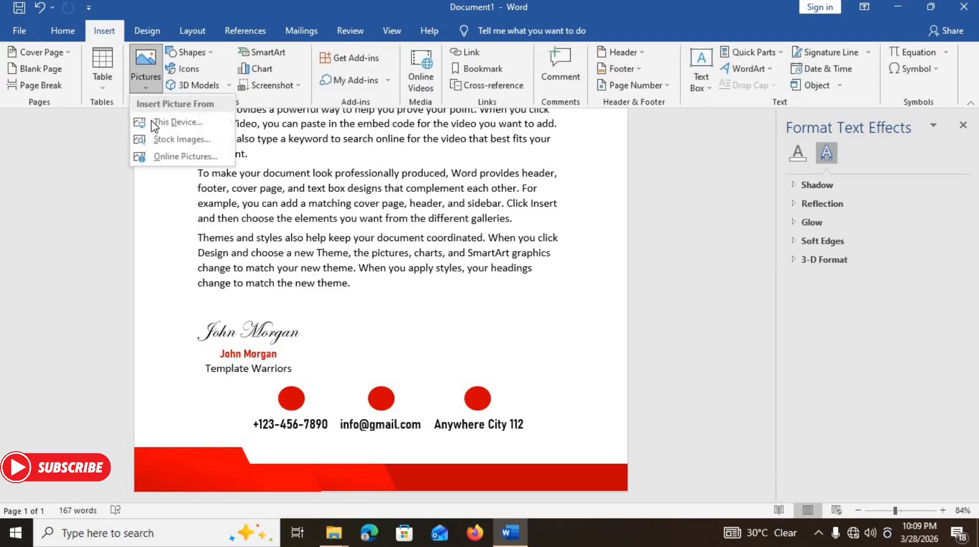
click(154, 125)
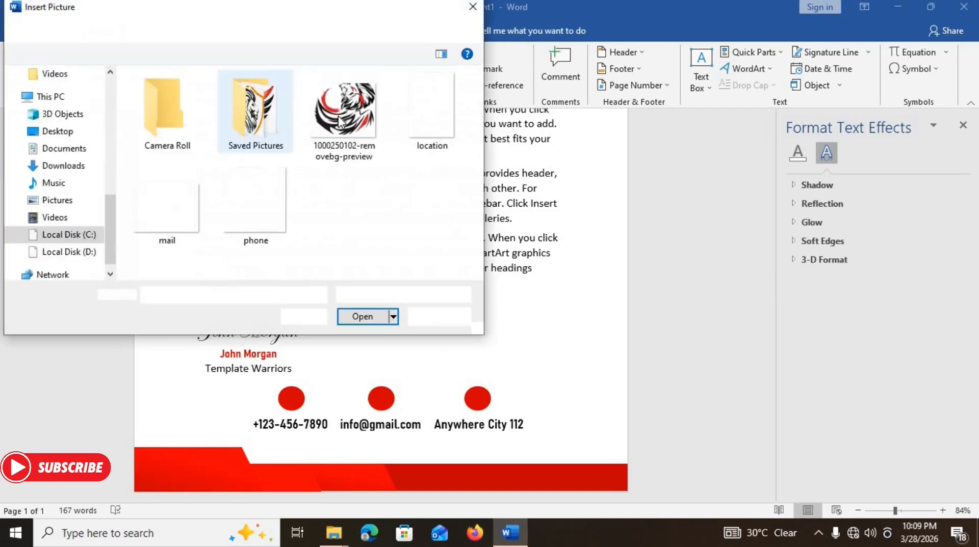
double_click(238, 211)
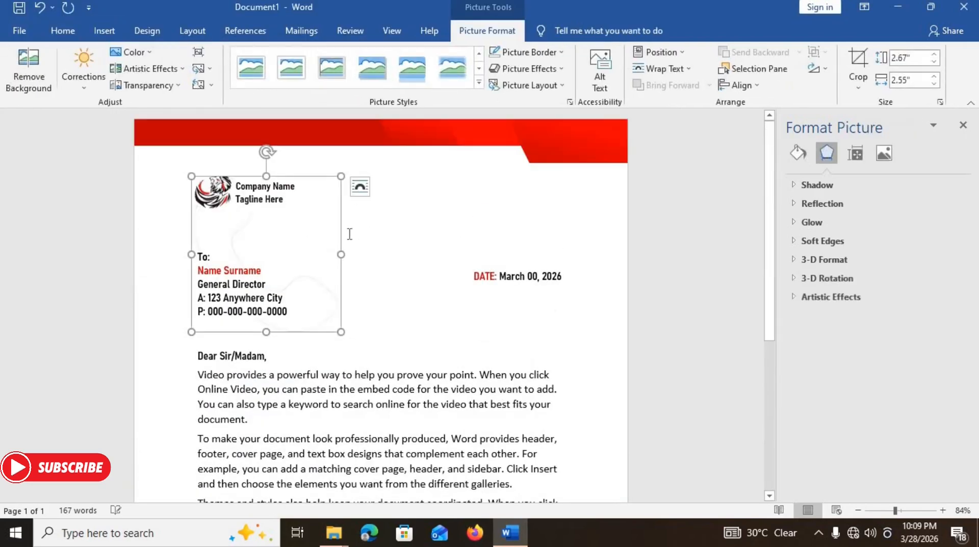
click(360, 187)
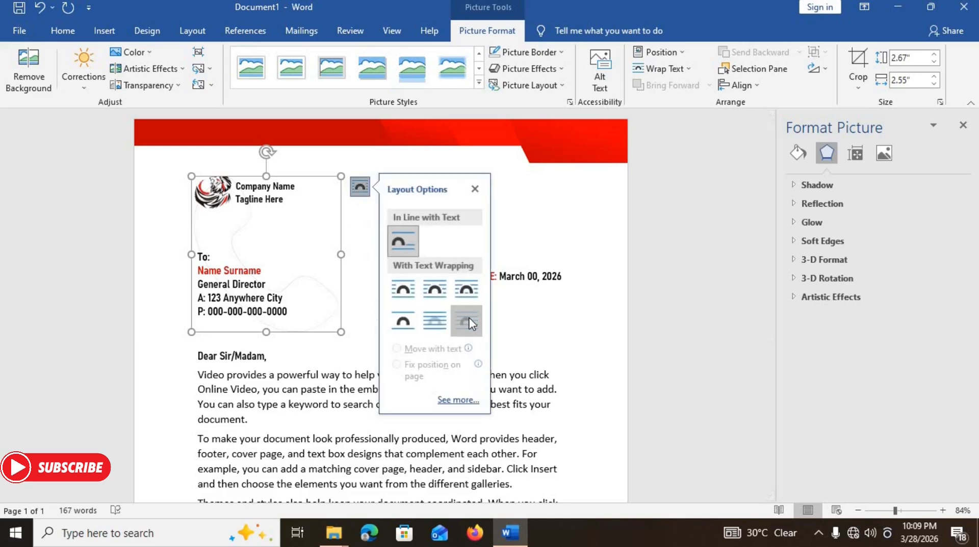
click(467, 321)
- Shrink the phone icon and fit it inside the first red circle
mouse_move(191, 176)
mouse_down()
mouse_move(306, 286)
mouse_move(334, 483)
mouse_up()
scroll(334, 484, down, 5)
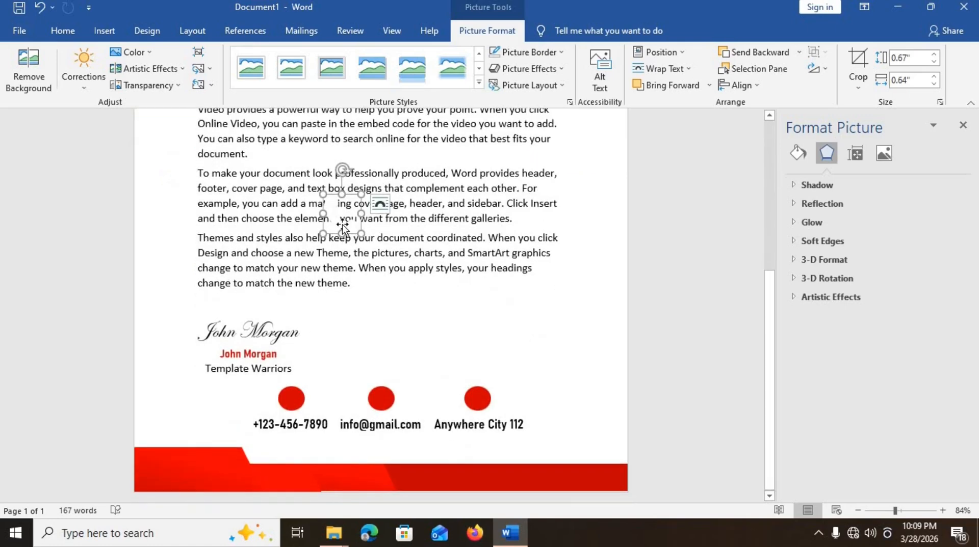
drag(341, 224, 291, 412)
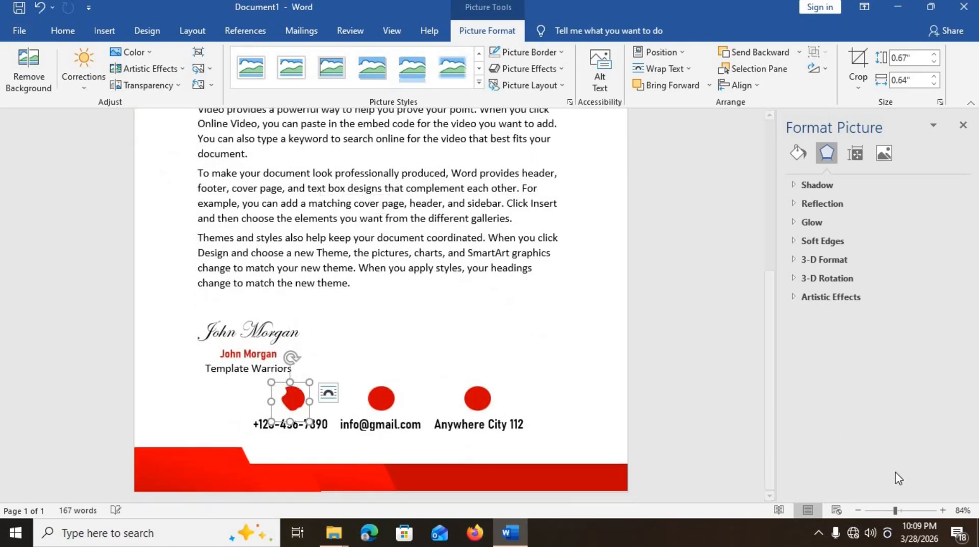
click(909, 511)
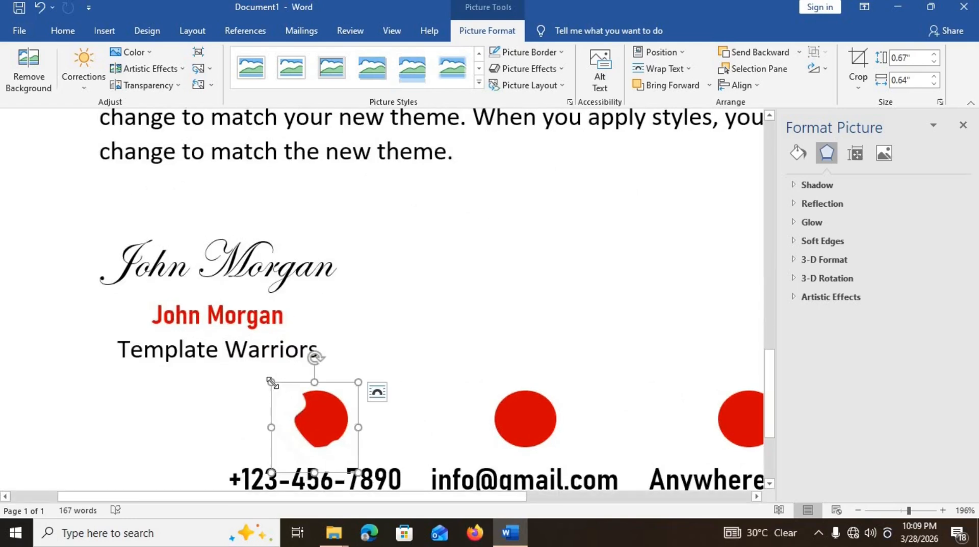
drag(271, 383, 311, 417)
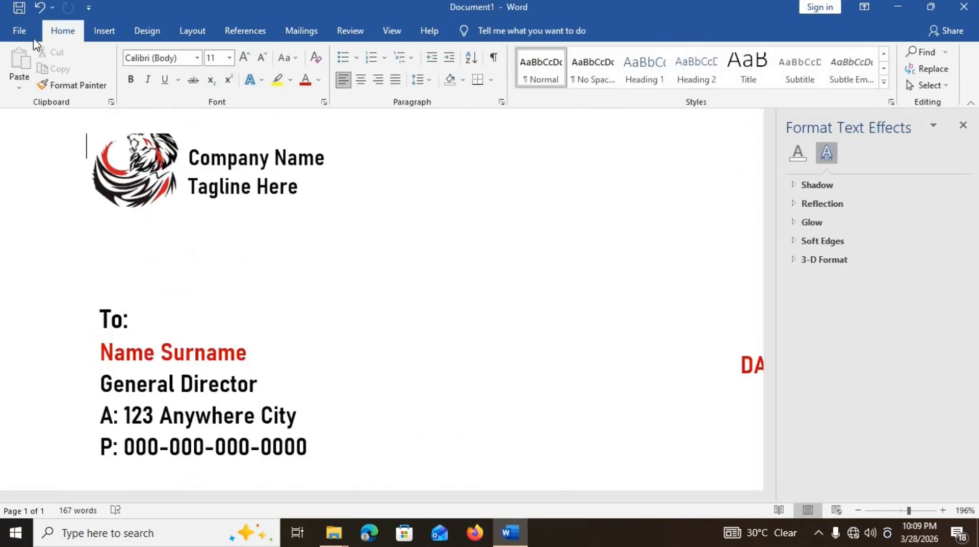
- Insert the mail picture from this device and set its wrapping to Behind Text
click(102, 38)
click(135, 74)
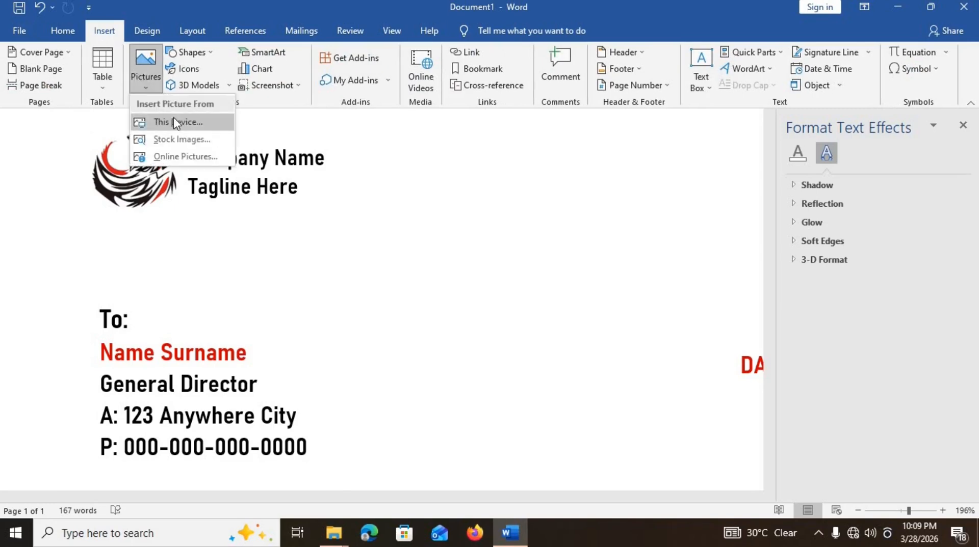
click(173, 122)
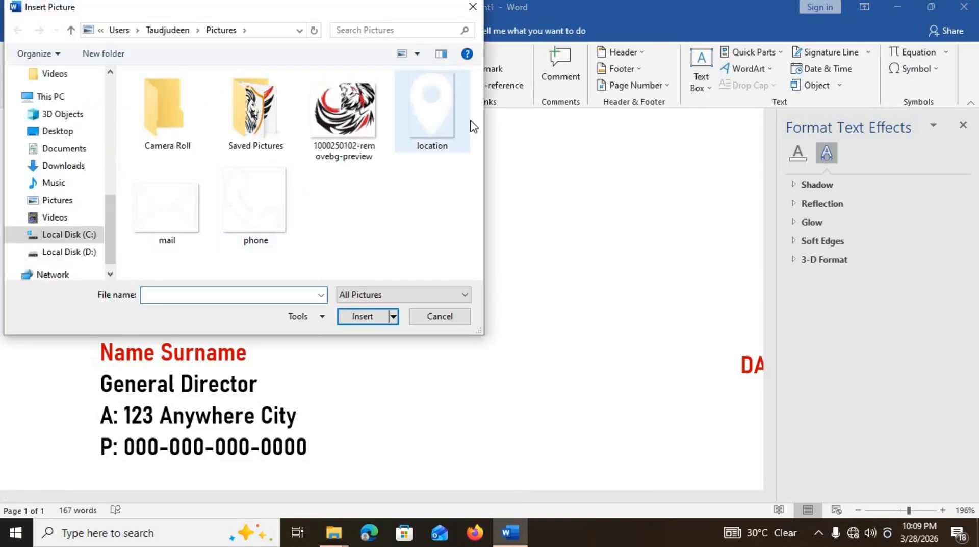
double_click(153, 201)
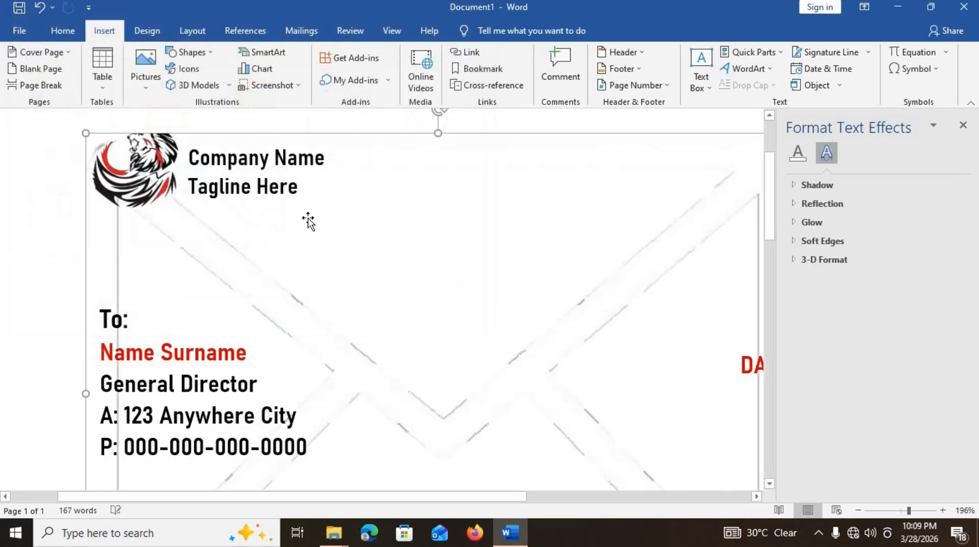
drag(908, 511, 894, 511)
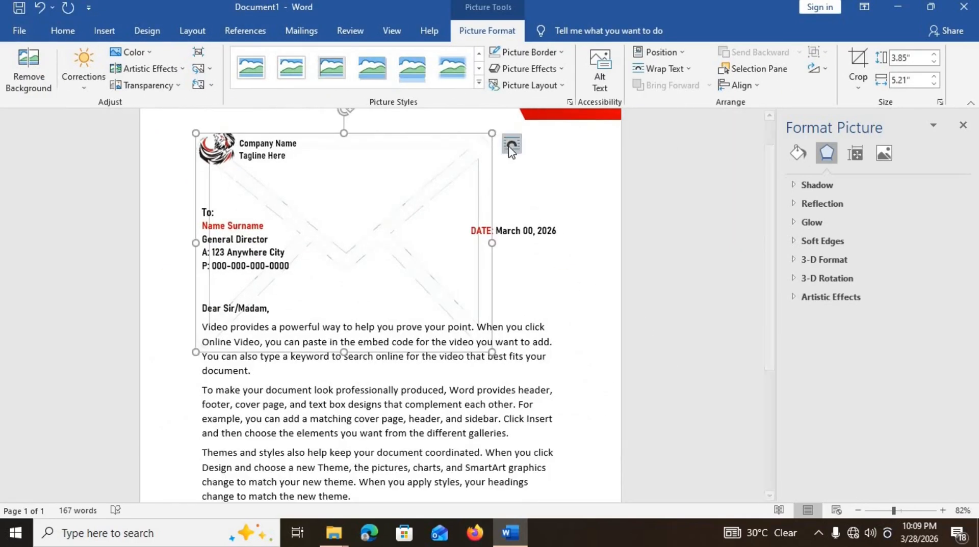
click(511, 143)
click(615, 287)
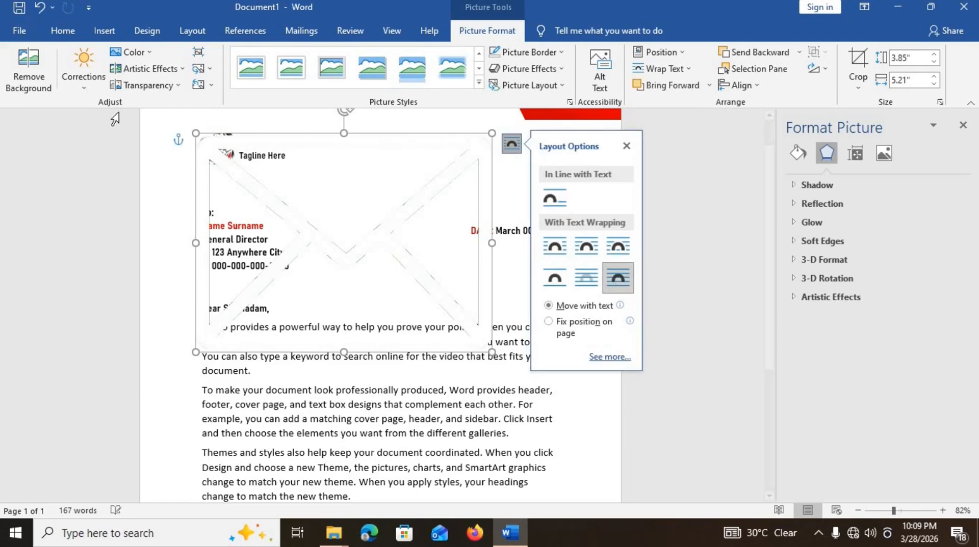
- Shrink the envelope picture and fit it on the middle red circle at higher zoom
drag(197, 130, 403, 286)
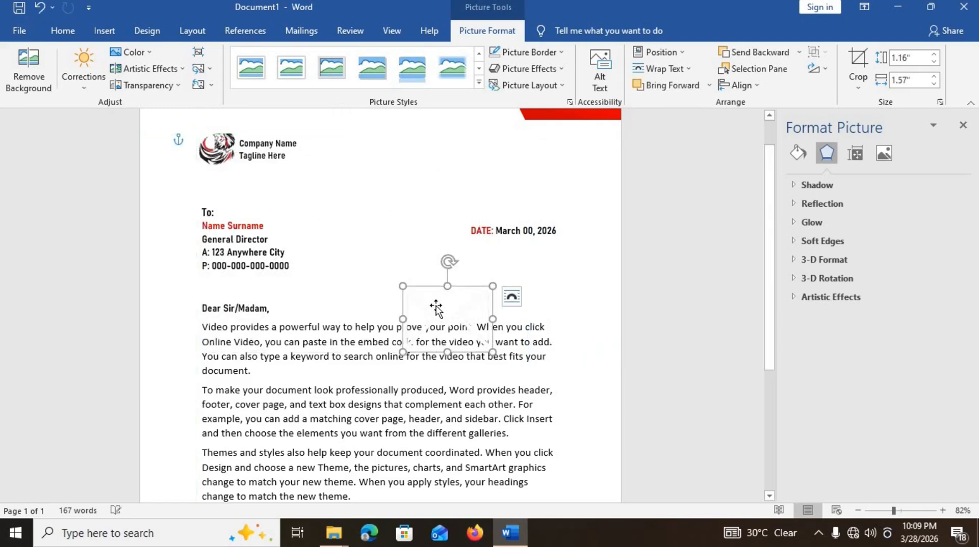
drag(404, 411, 395, 459)
scroll(397, 454, down, 5)
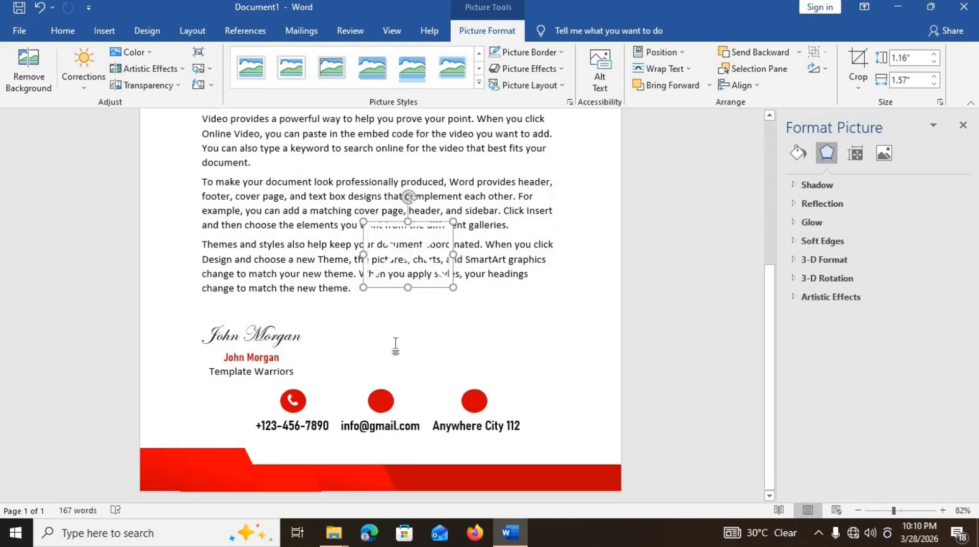
drag(396, 275, 377, 383)
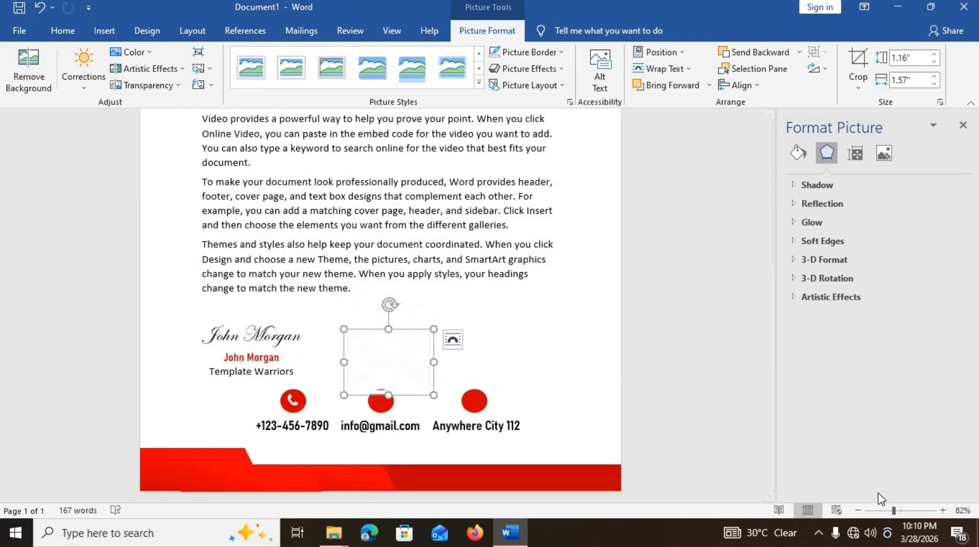
click(917, 511)
scroll(487, 398, down, 5)
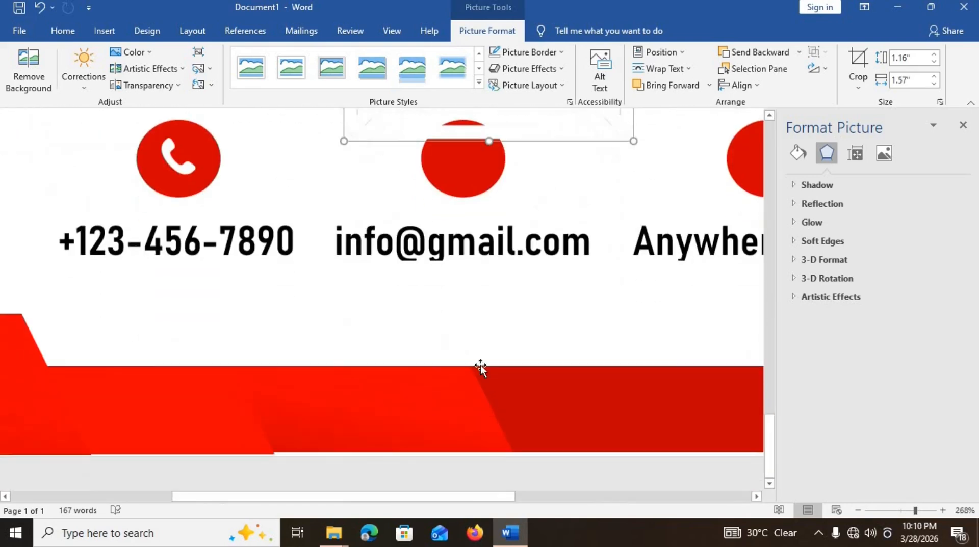
scroll(454, 240, up, 8)
scroll(455, 240, down, 4)
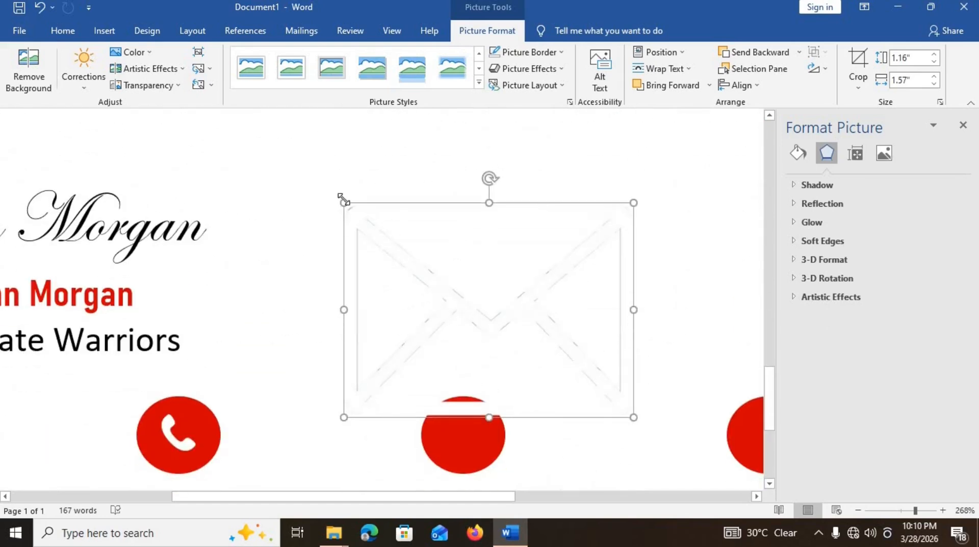
drag(385, 230, 469, 437)
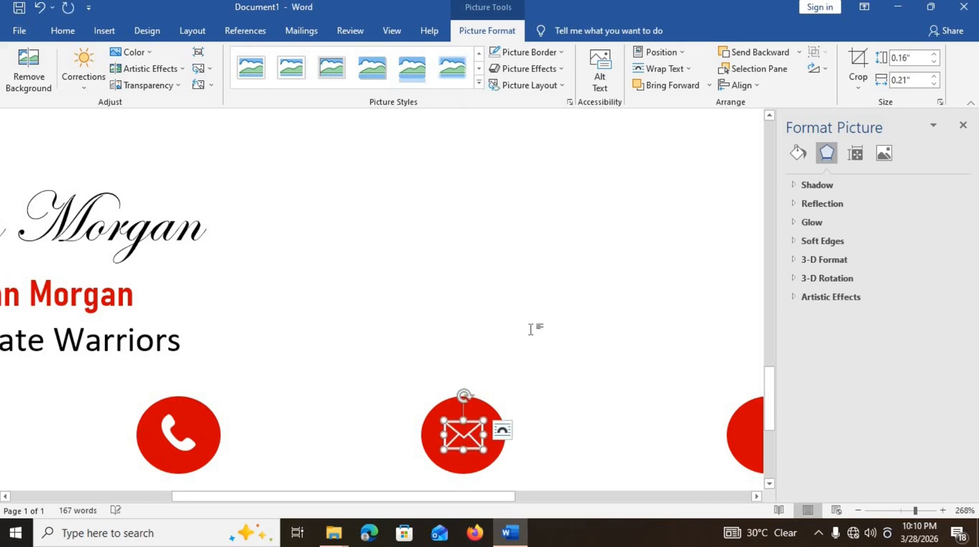
click(530, 330)
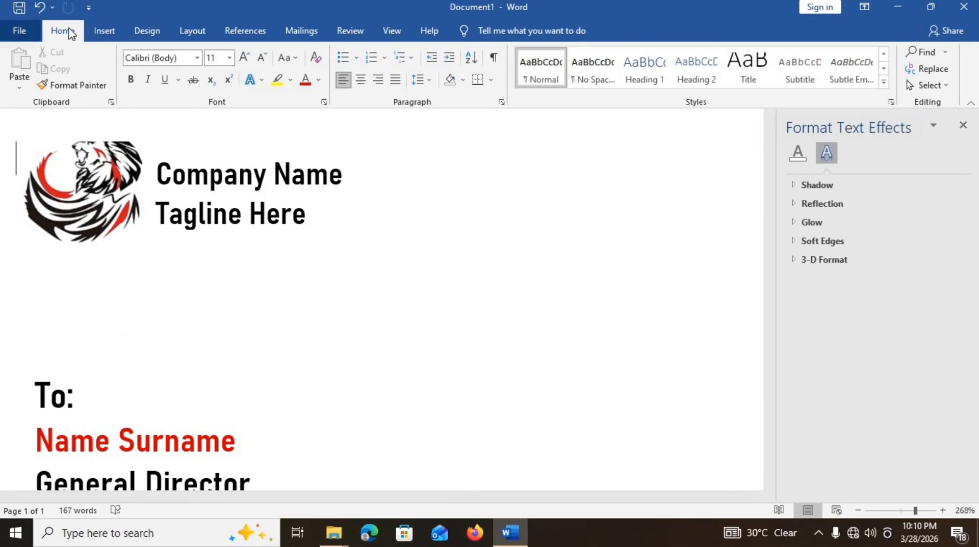
- Insert the location pin picture from this device and set it to In Front of Text
click(113, 30)
click(139, 69)
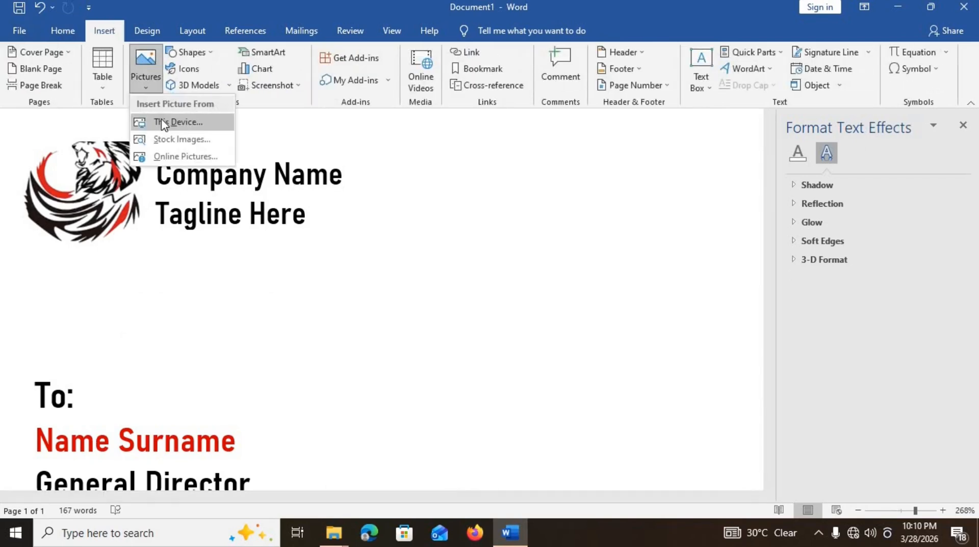
click(160, 119)
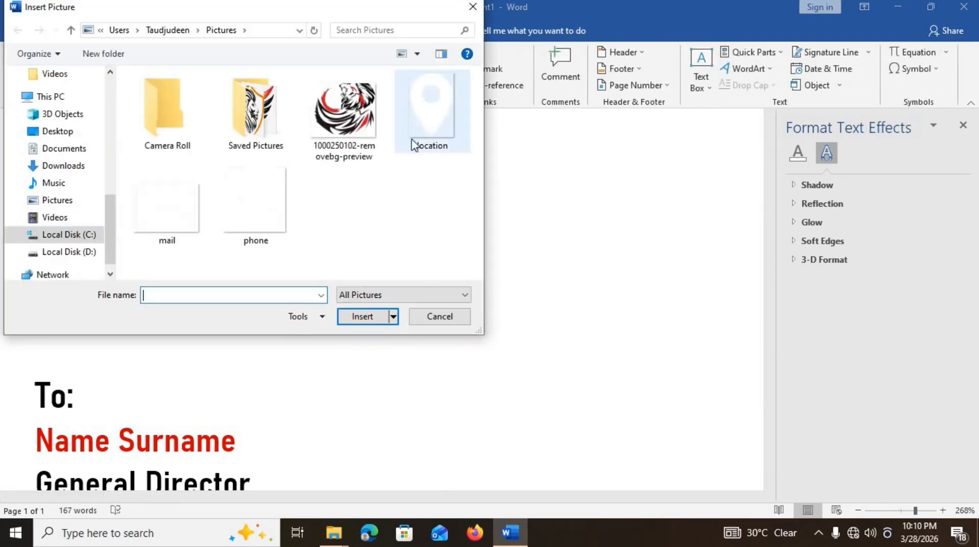
click(422, 137)
double_click(422, 137)
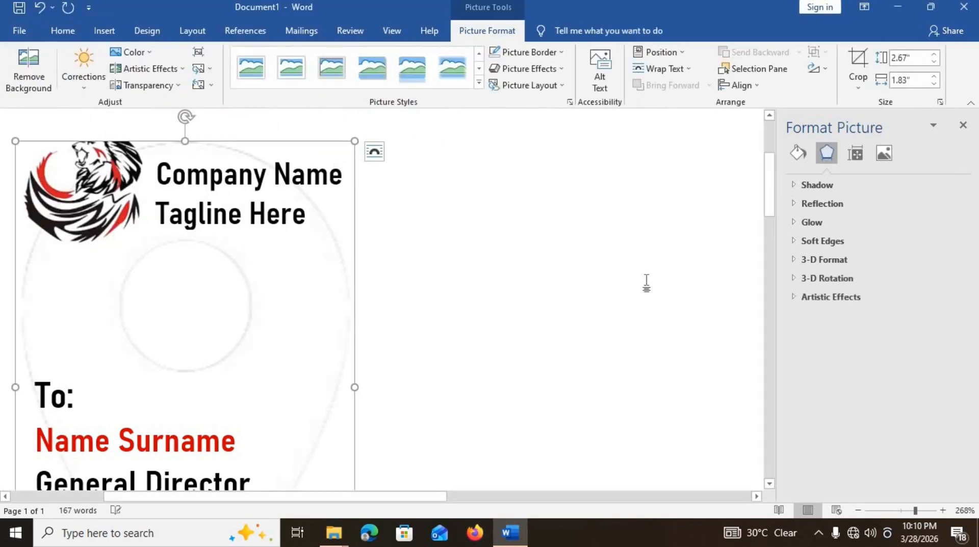
click(373, 153)
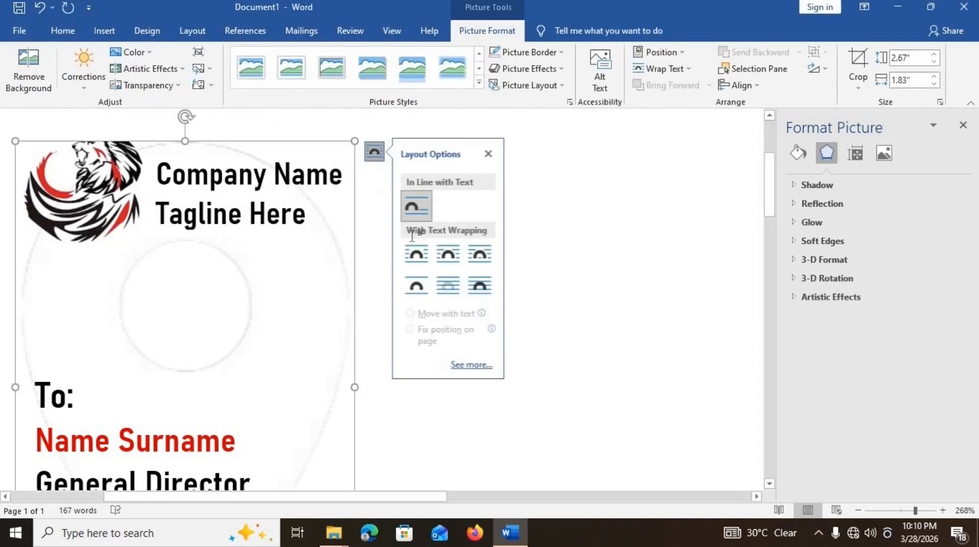
click(490, 286)
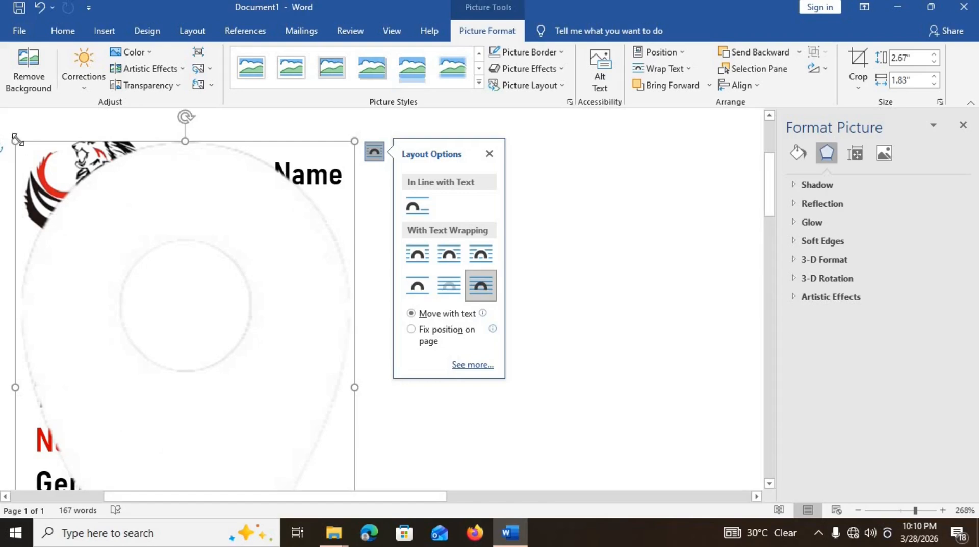
- Bring the pin picture down to the contact row beside the e-mail icon
mouse_move(17, 139)
mouse_down()
mouse_move(253, 310)
mouse_move(354, 414)
mouse_up()
scroll(356, 415, down, 10)
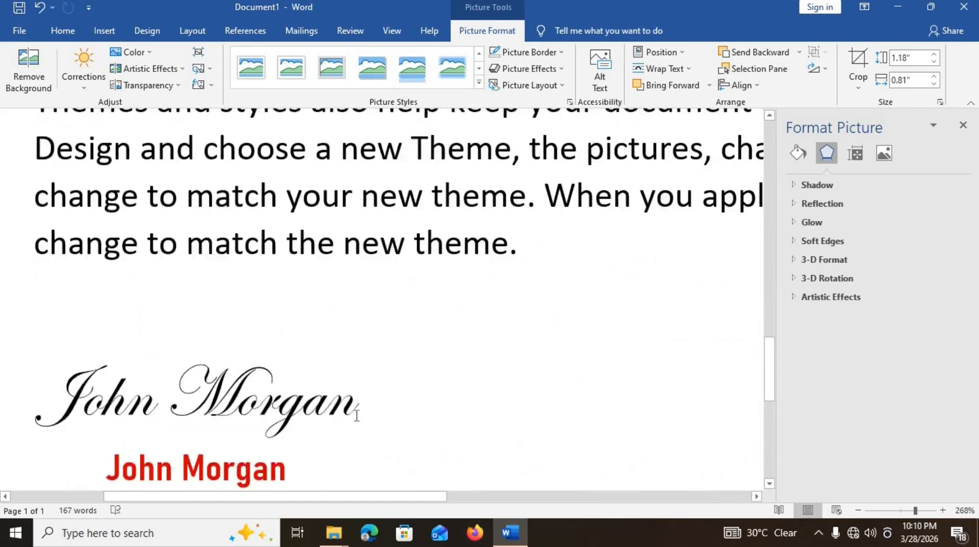
scroll(357, 414, up, 5)
scroll(402, 197, up, 10)
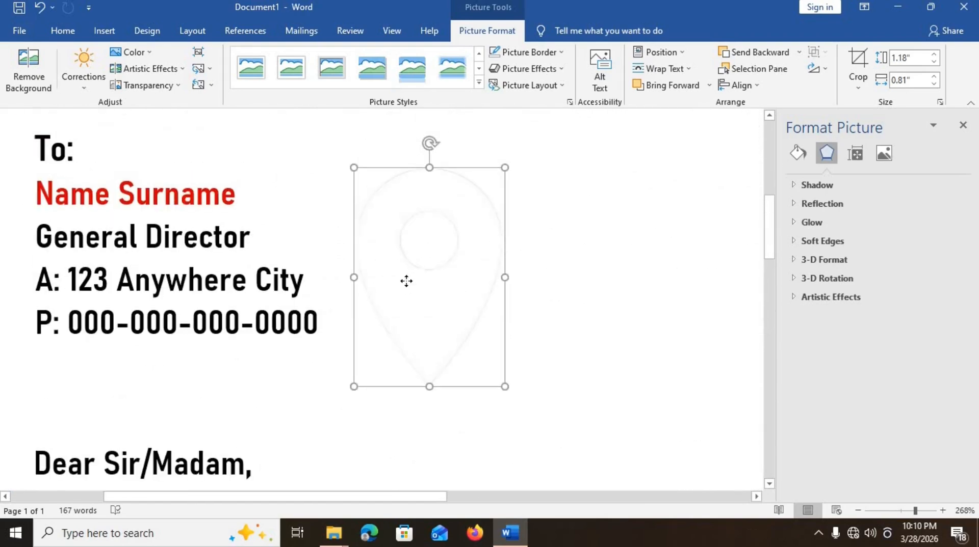
scroll(406, 281, down, 10)
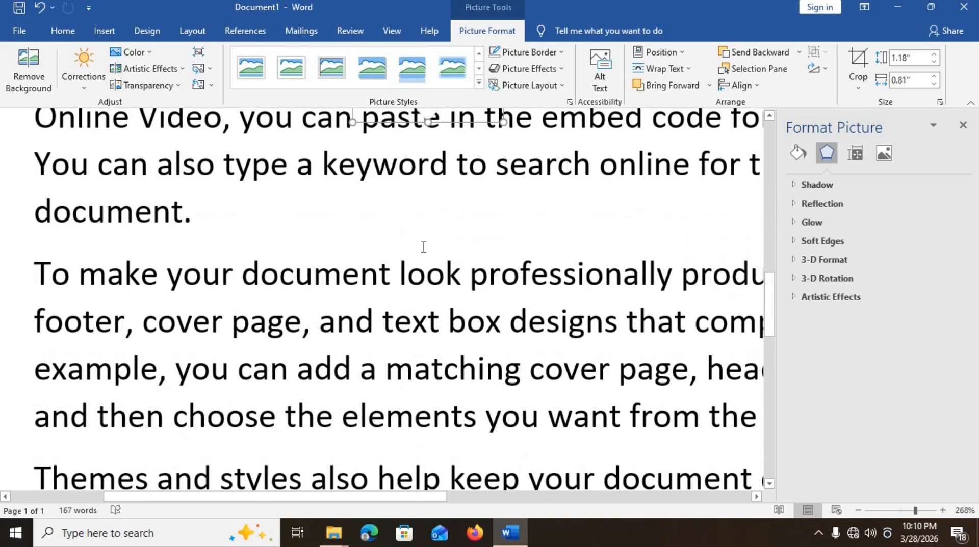
drag(415, 122, 424, 408)
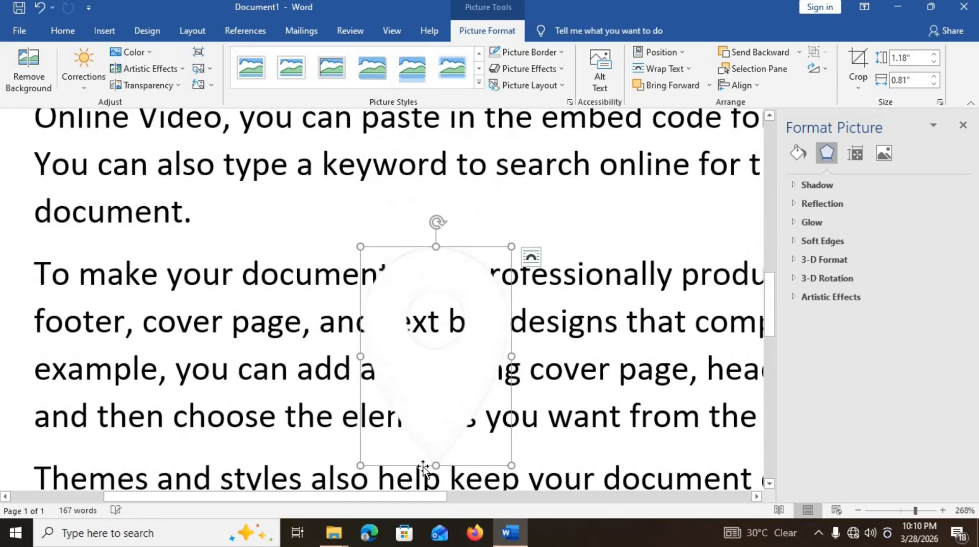
scroll(423, 434, down, 8)
scroll(426, 418, up, 3)
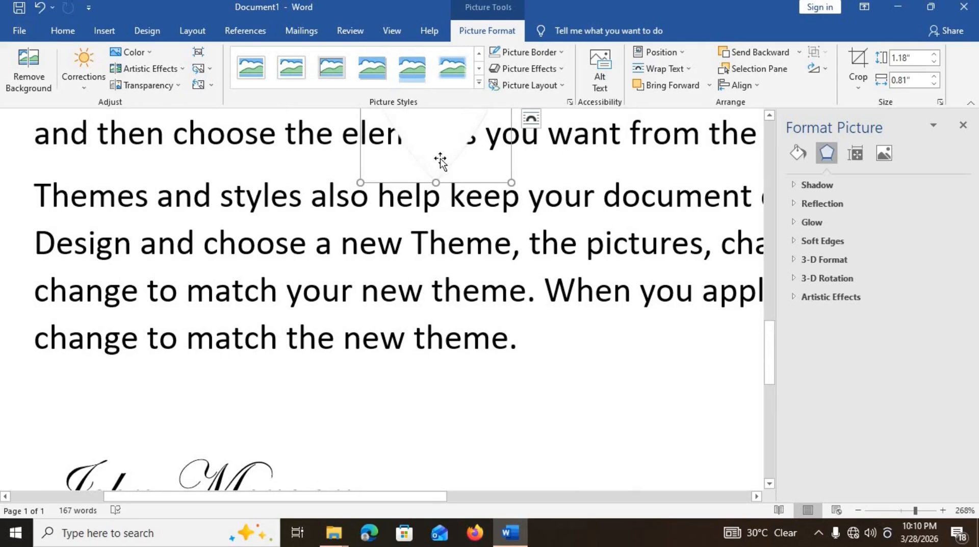
drag(440, 162, 503, 482)
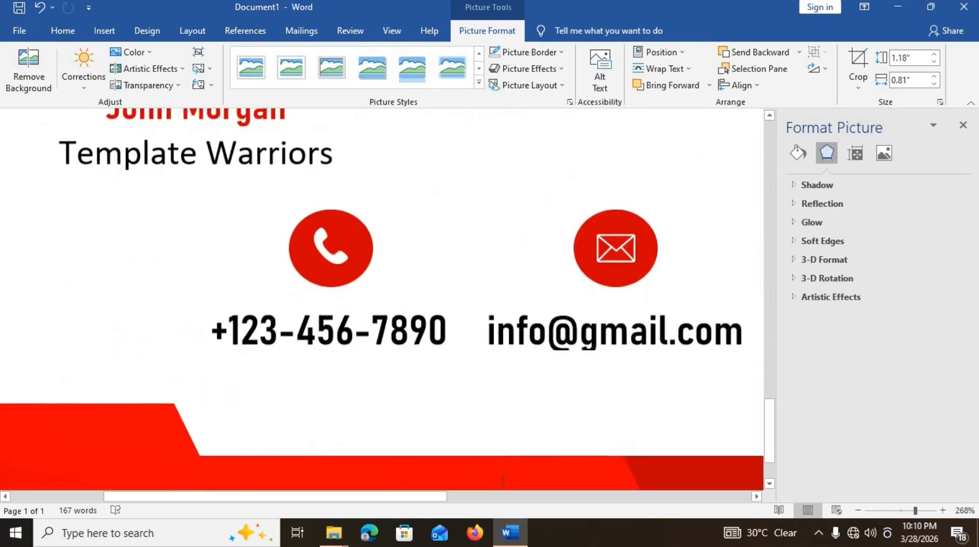
scroll(502, 482, up, 2)
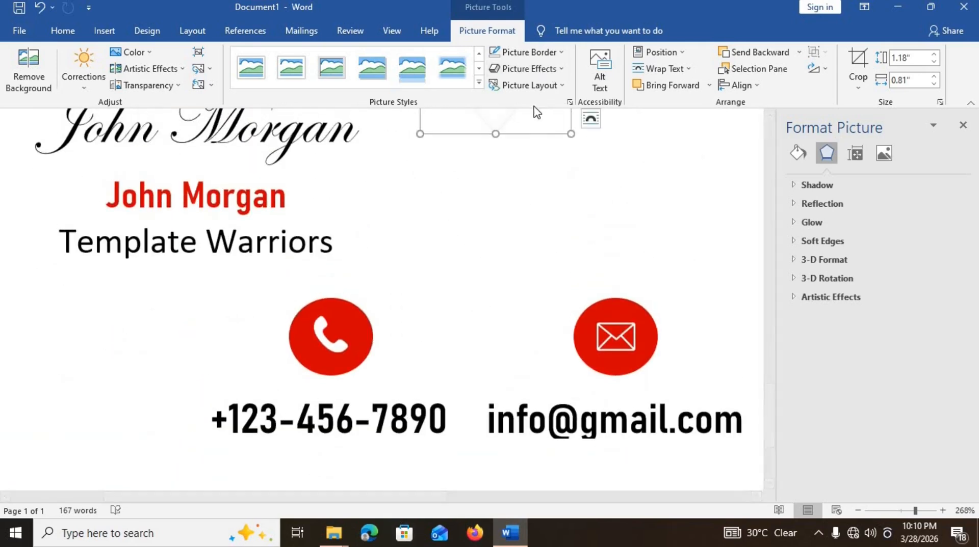
drag(541, 144, 734, 379)
- Fit the pin picture inside the right red circle, shrinking it to size
drag(336, 502, 544, 506)
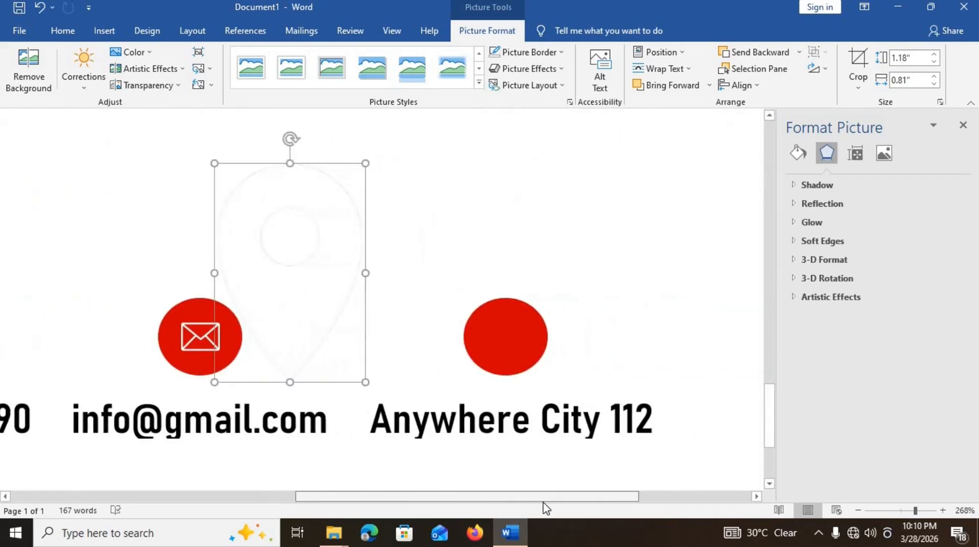
drag(244, 304, 408, 294)
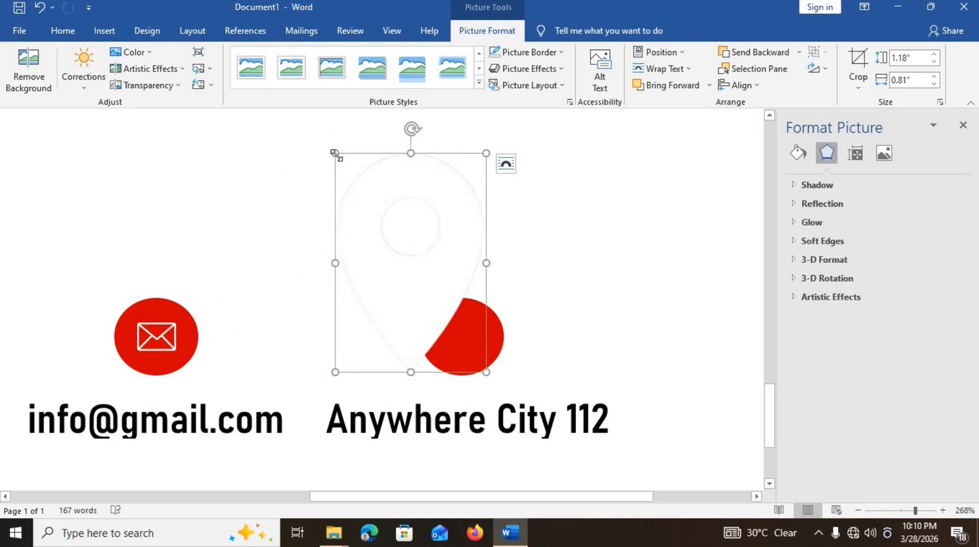
drag(335, 151, 463, 331)
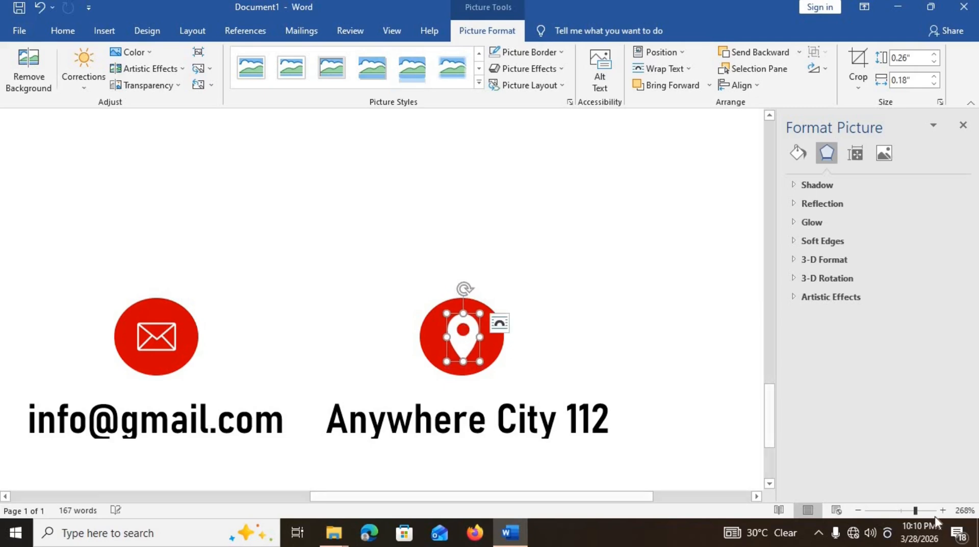
click(892, 513)
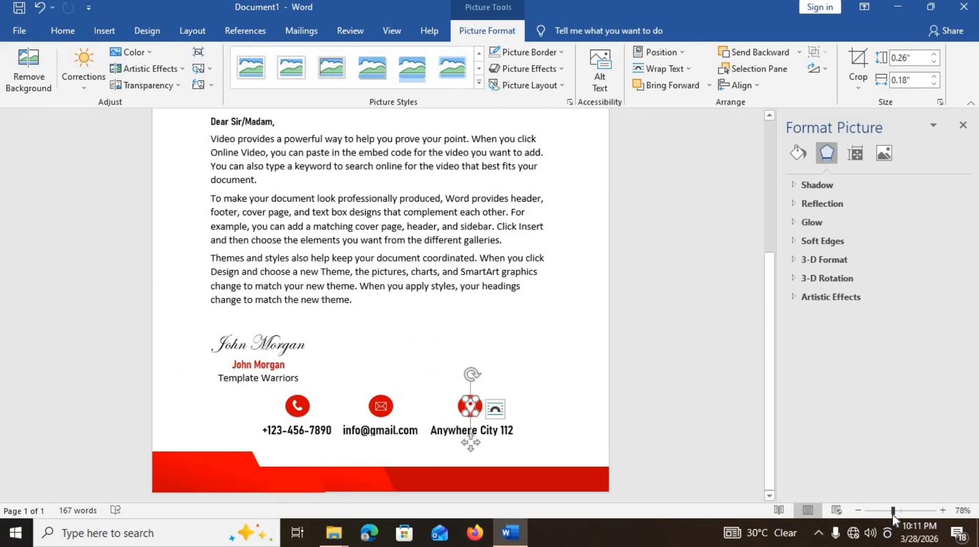
- Zoom out to 66% and nudge the signature block slightly upward
click(887, 513)
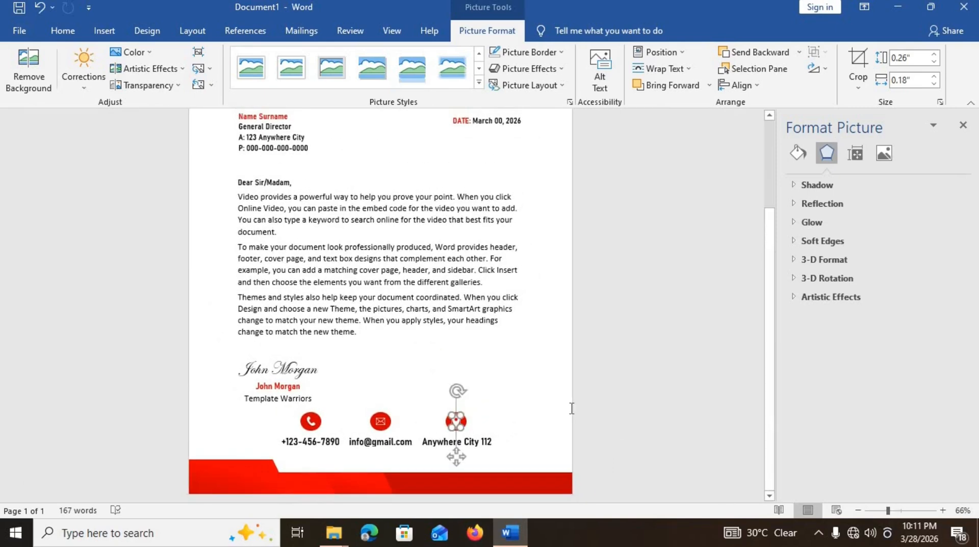
scroll(511, 390, up, 3)
click(510, 390)
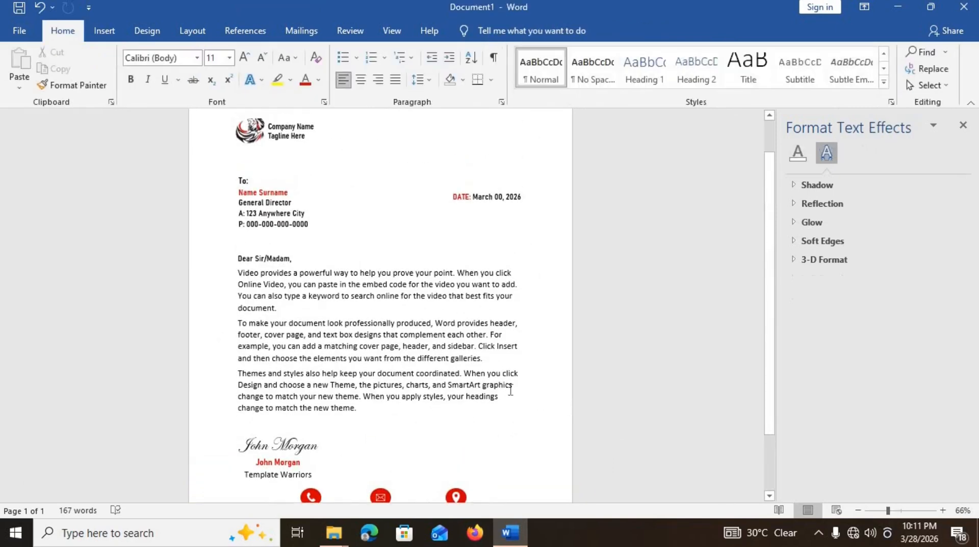
scroll(510, 390, down, 3)
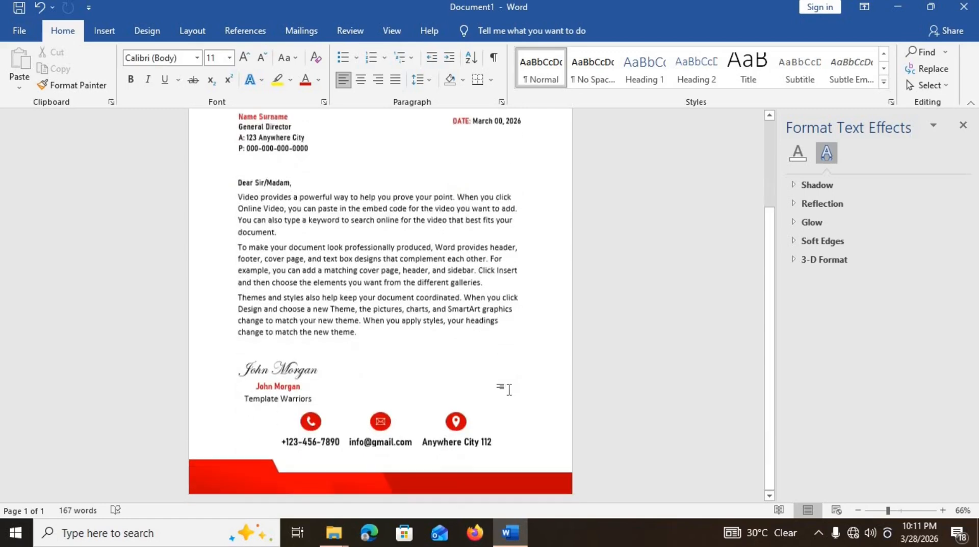
click(267, 376)
drag(265, 356, 265, 351)
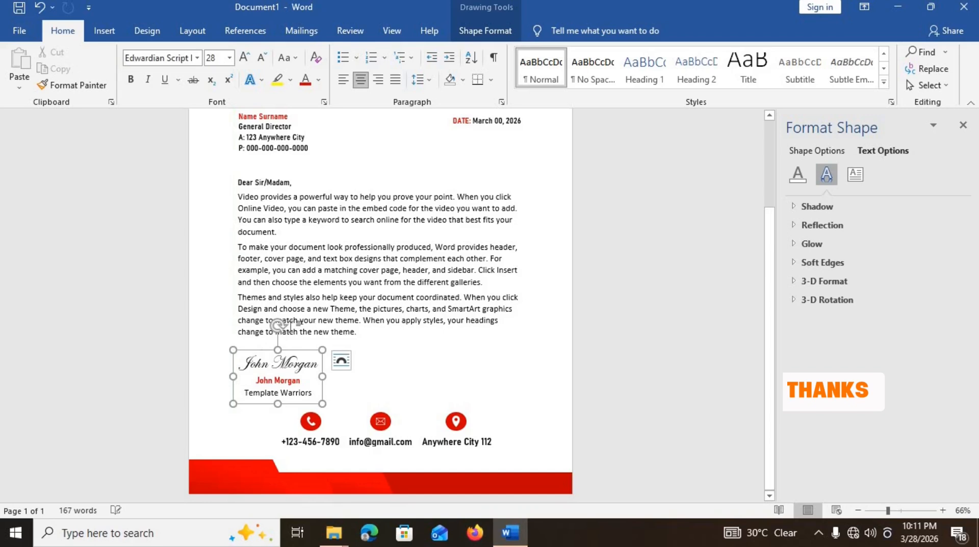
click(459, 384)
scroll(458, 384, up, 5)
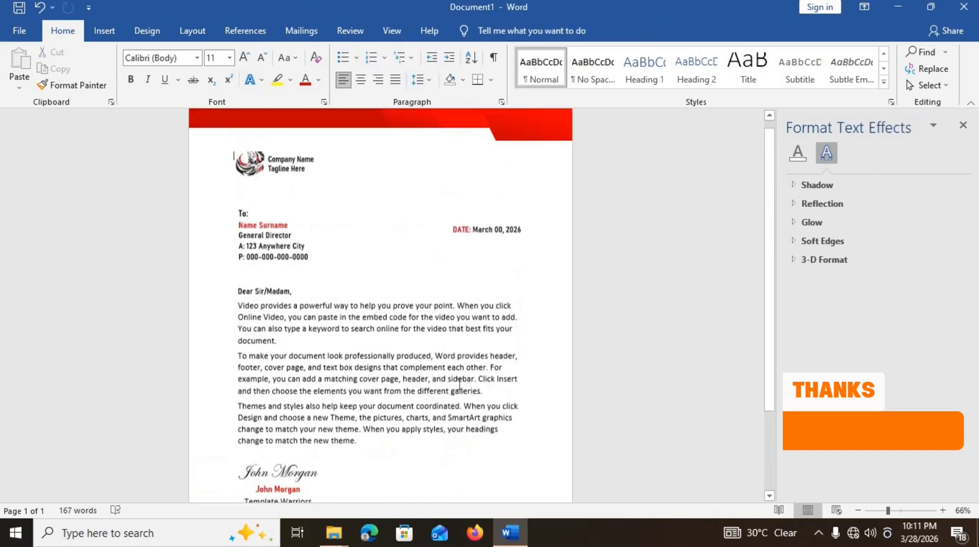
scroll(458, 385, down, 3)
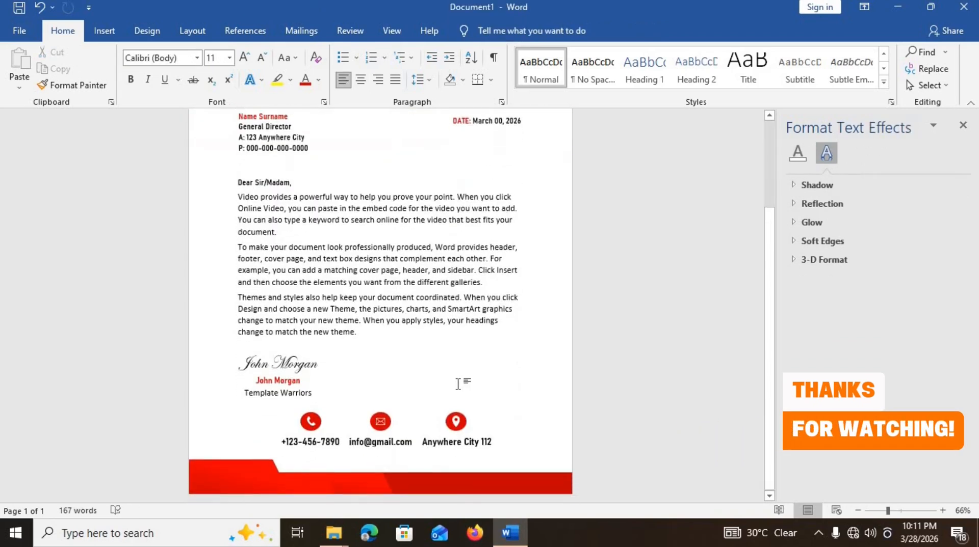